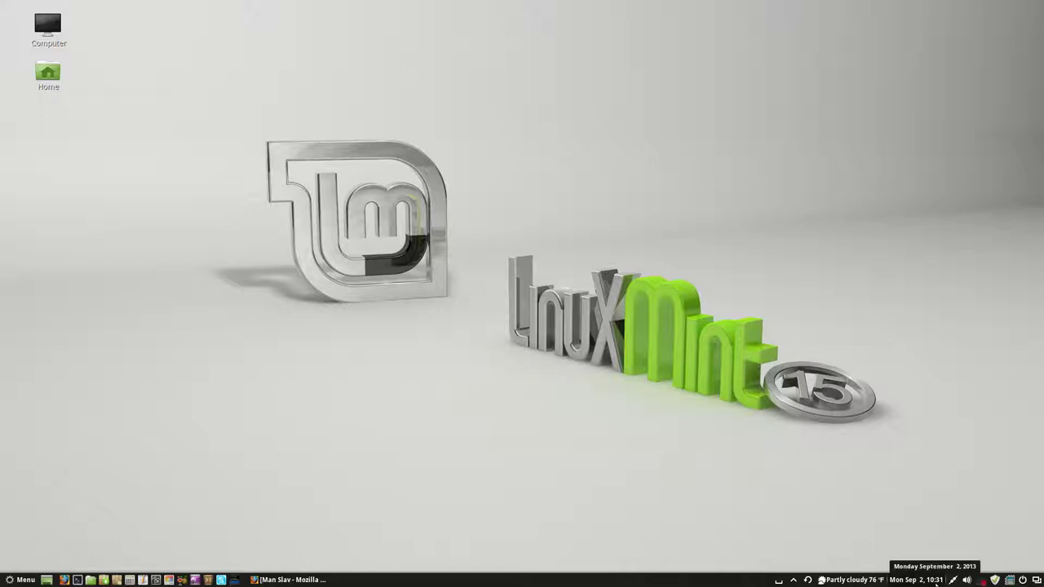
Check the microphone's input settings in the system sound settings, and close the settings window
{"action": "left_click", "coordinate": [967, 579]}
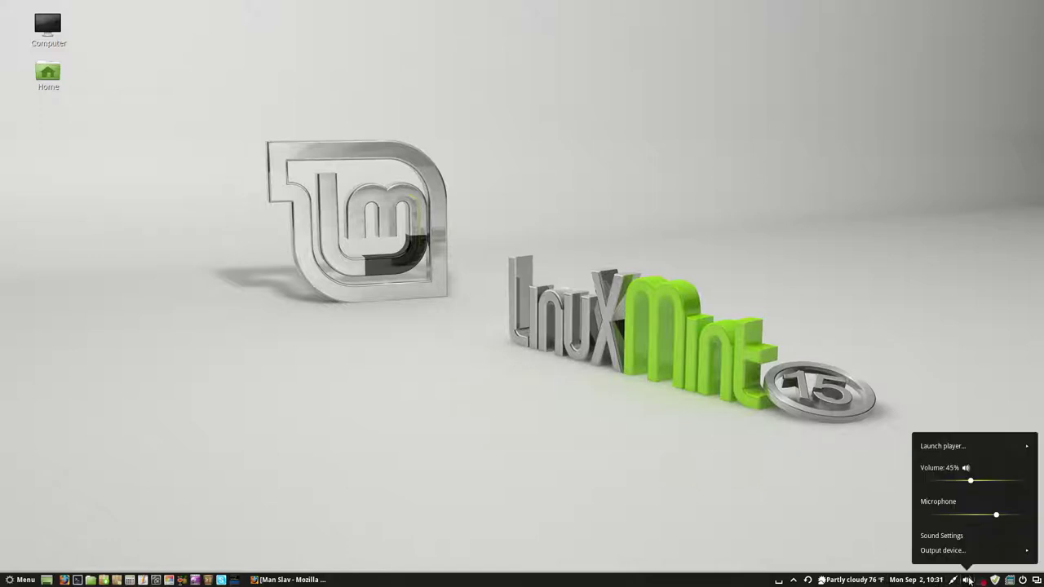
{"action": "left_click", "coordinate": [946, 535]}
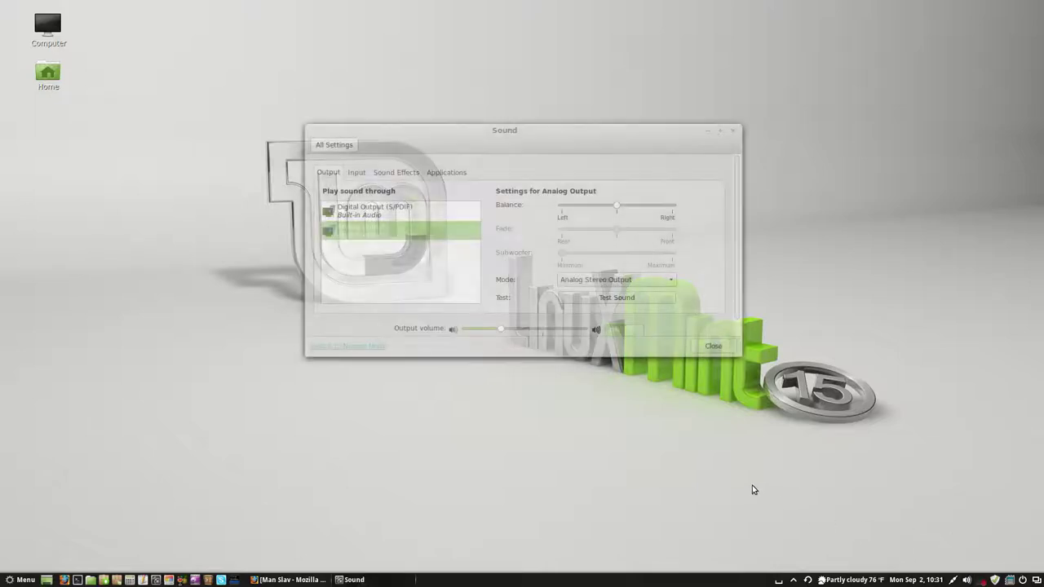
{"action": "left_click", "coordinate": [359, 173]}
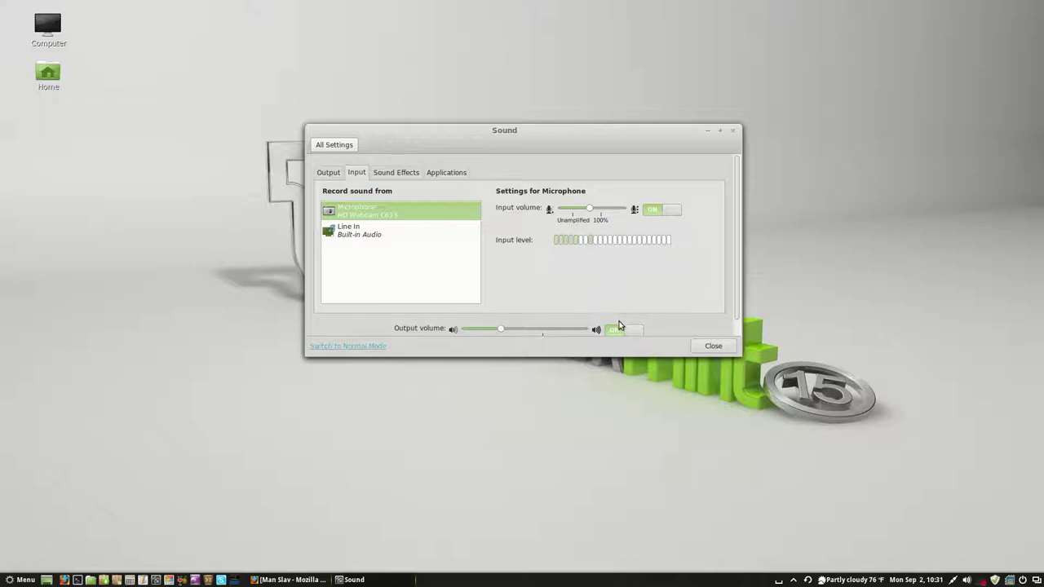
{"action": "left_click", "coordinate": [708, 346]}
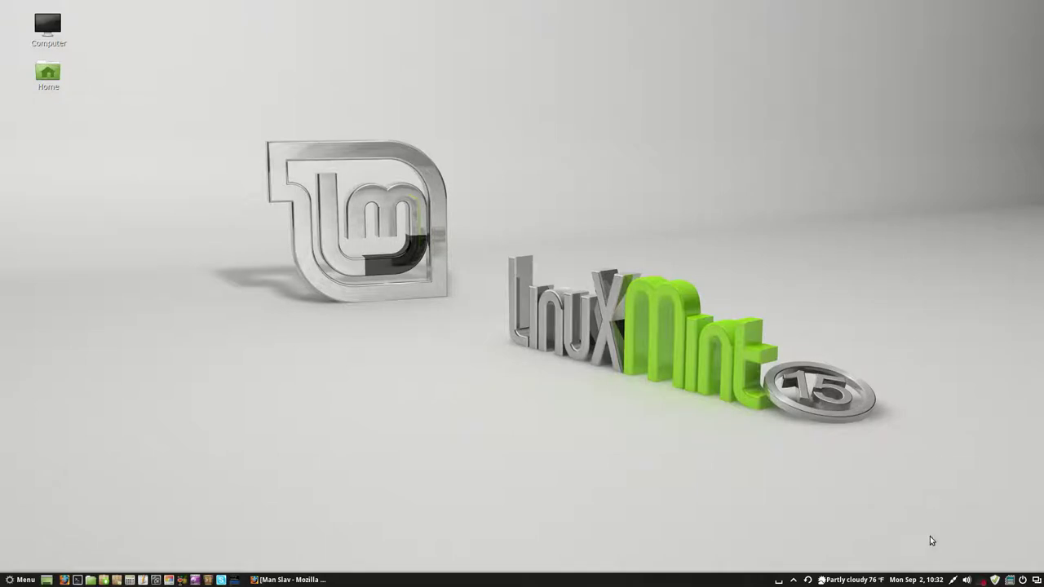
View the CPU frequency options and the shutdown options without choosing any of them
{"action": "left_click", "coordinate": [1009, 580]}
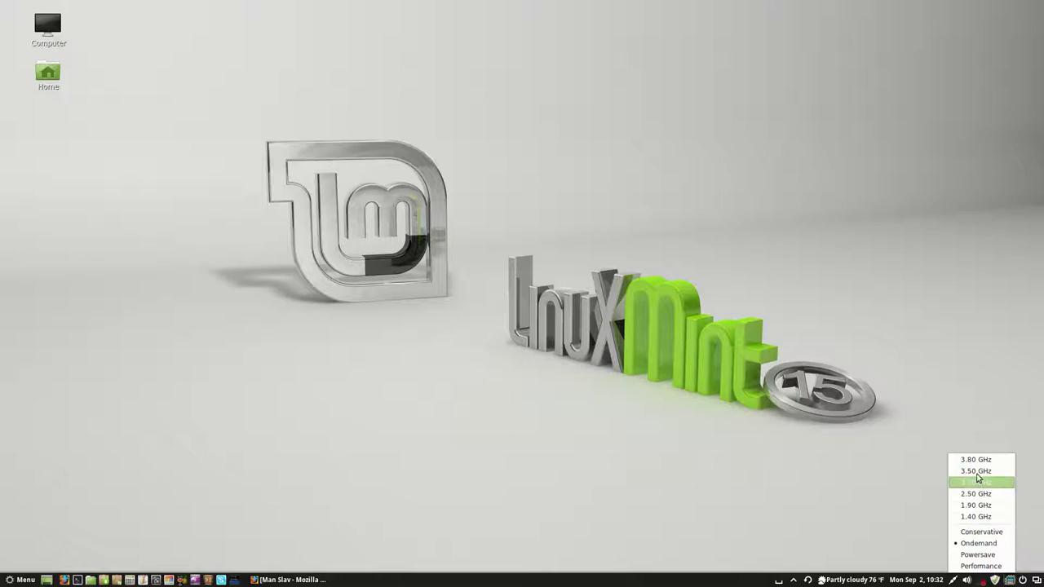
{"action": "left_click", "coordinate": [968, 438]}
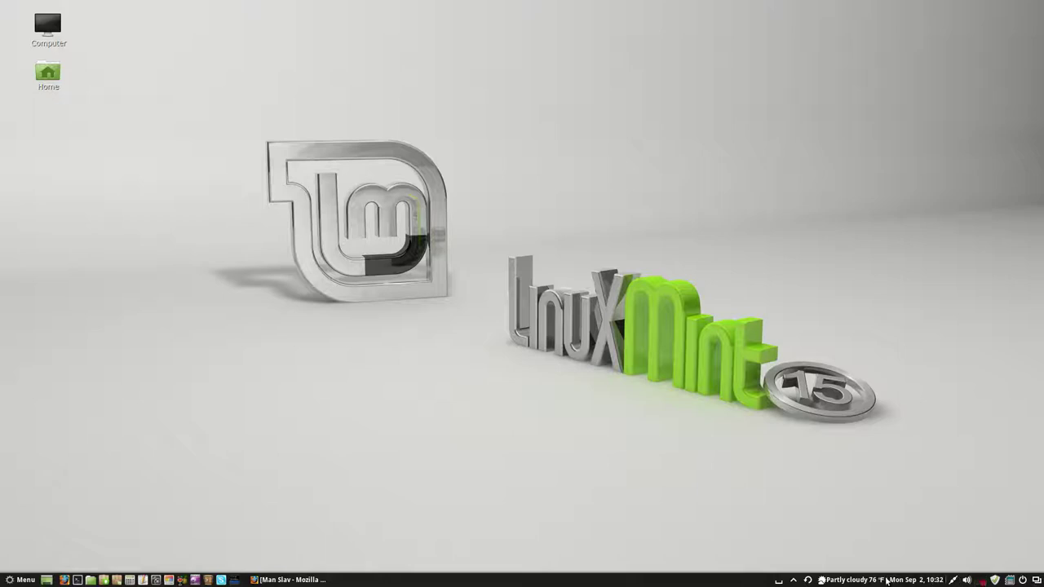
{"action": "mouse_move", "coordinate": [906, 581]}
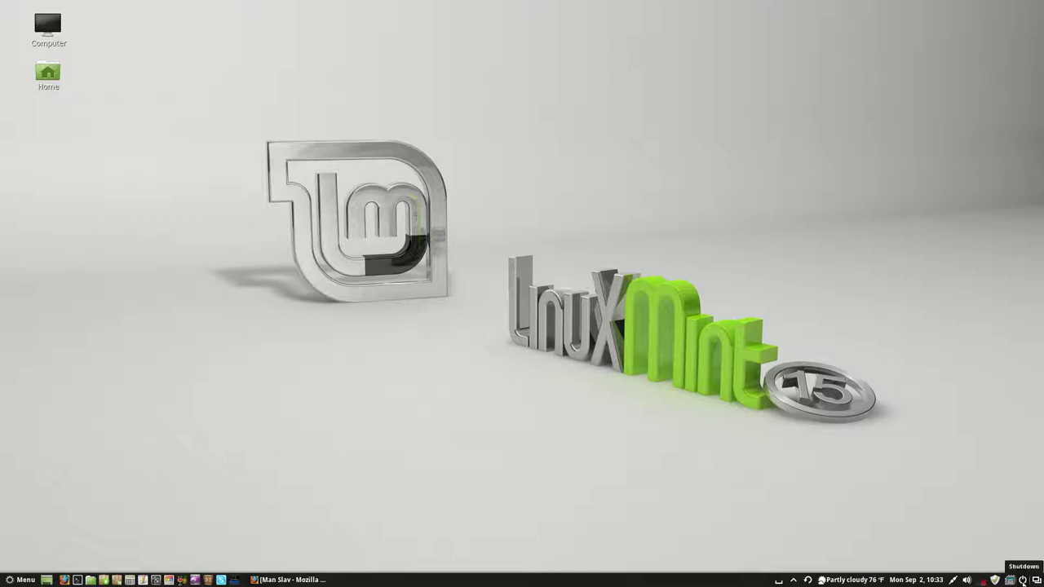
{"action": "left_click", "coordinate": [1023, 580]}
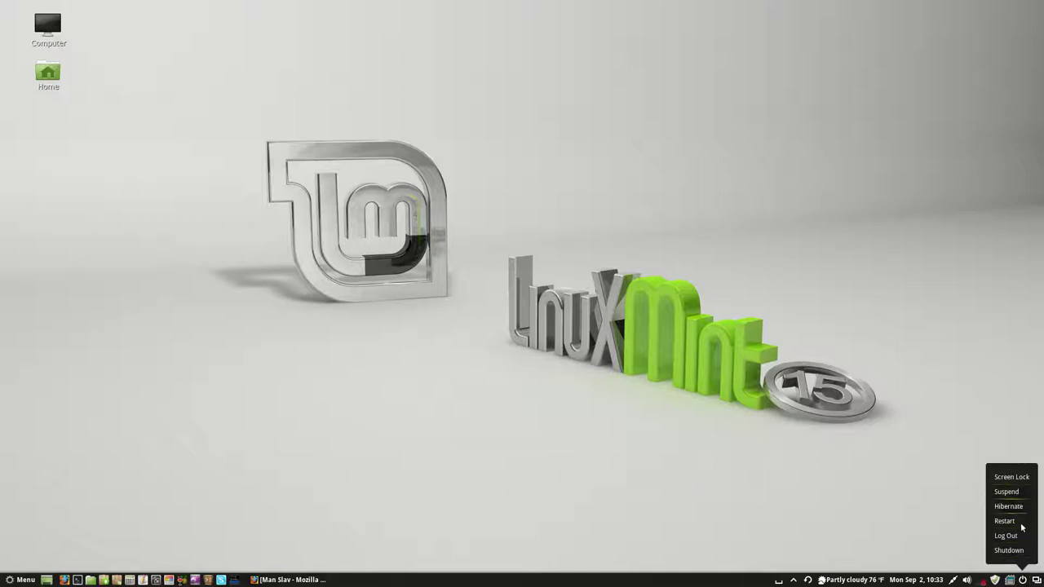
{"action": "left_click", "coordinate": [864, 518]}
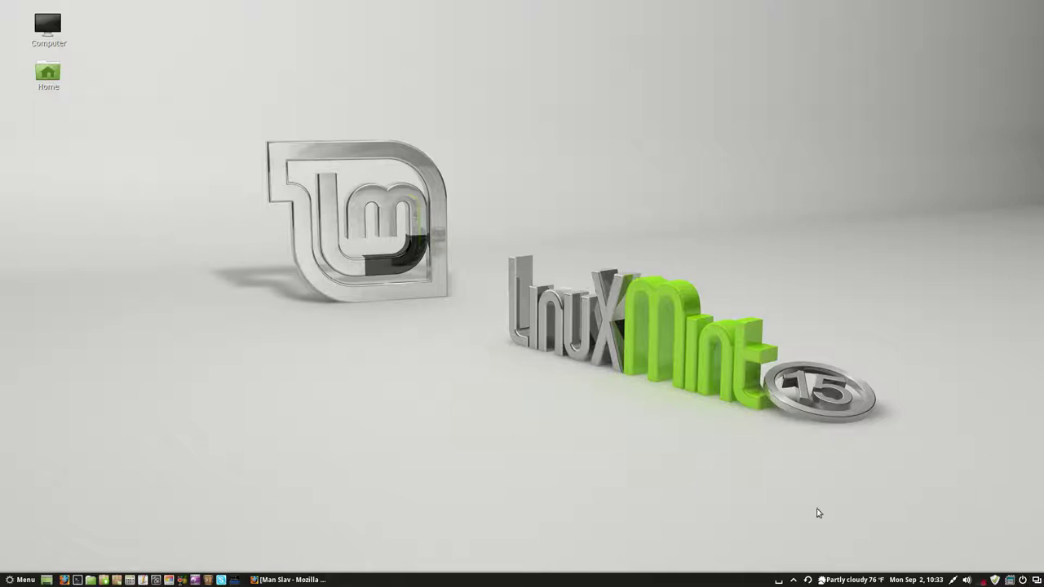
Look over the recent files and the full list of applications in the application launcher
{"action": "left_click", "coordinate": [29, 575]}
{"action": "mouse_move", "coordinate": [90, 533]}
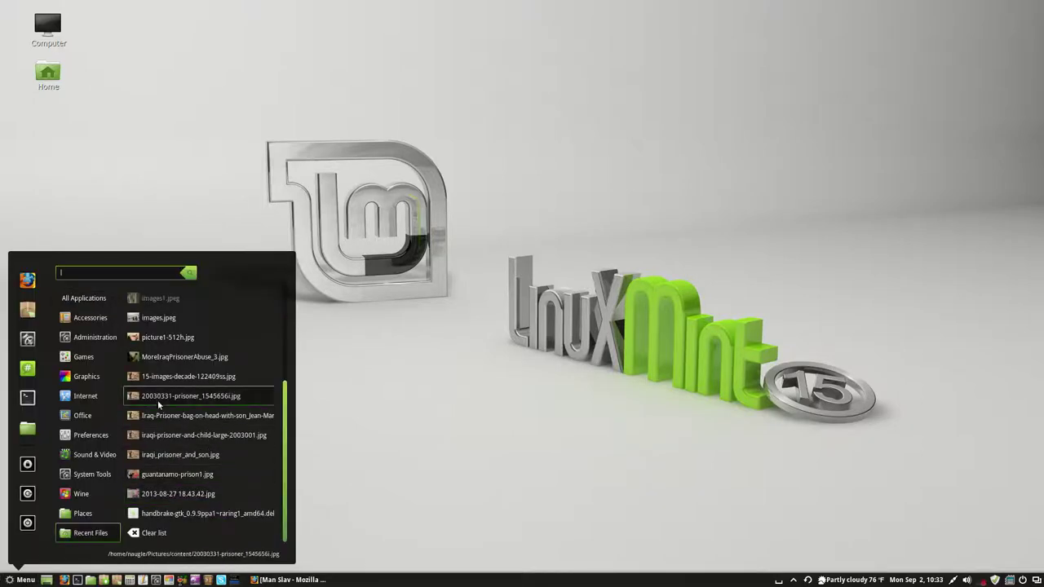
{"action": "mouse_move", "coordinate": [73, 462]}
{"action": "mouse_move", "coordinate": [82, 305]}
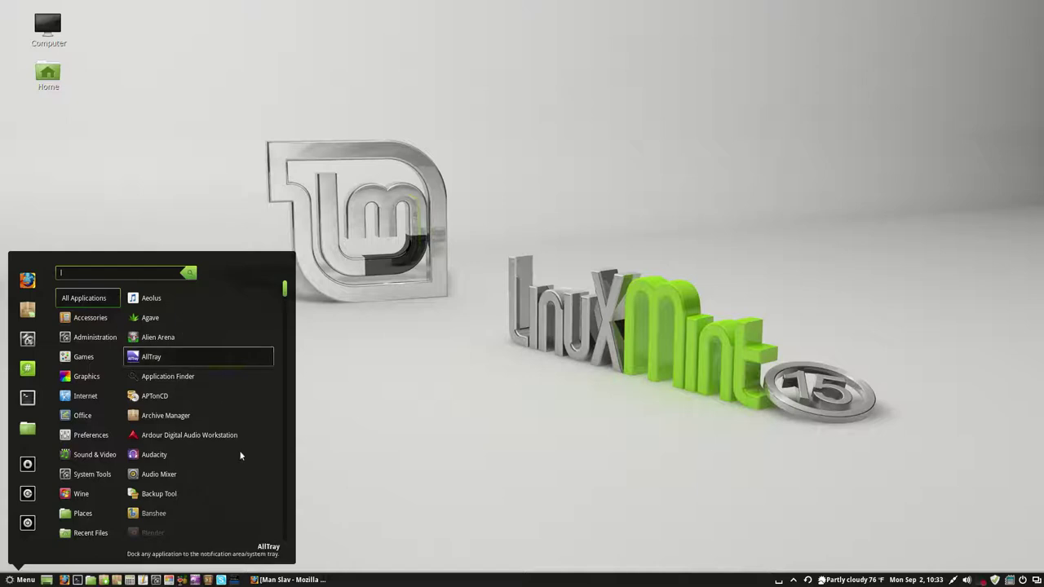
Switch to Firefox and show the page of YouTube video comments
{"action": "left_click", "coordinate": [290, 580]}
{"action": "left_click", "coordinate": [201, 32]}
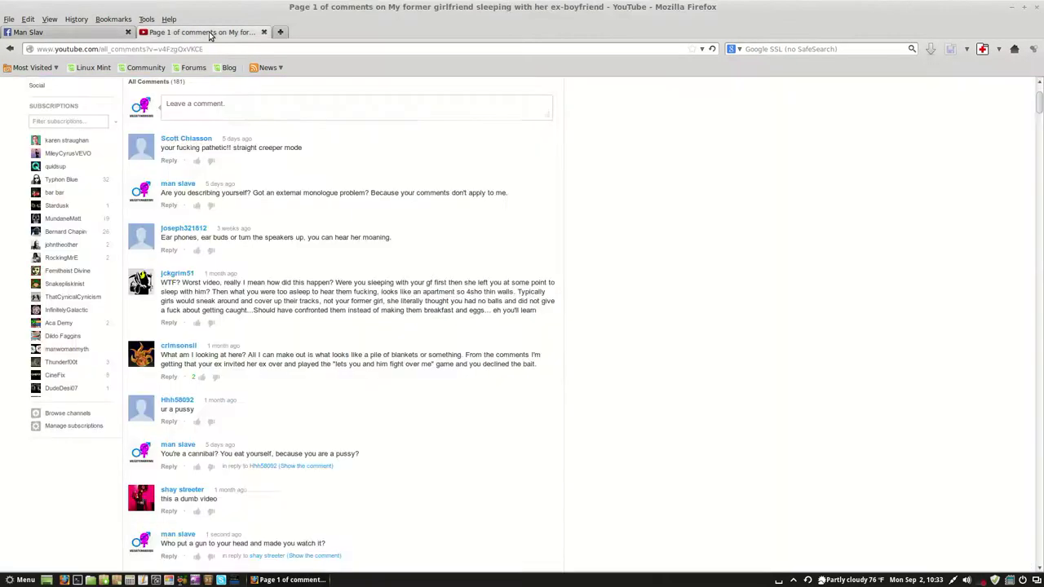
Browse the installed programs under All Applications, Accessories and Administration
{"action": "left_click", "coordinate": [22, 580]}
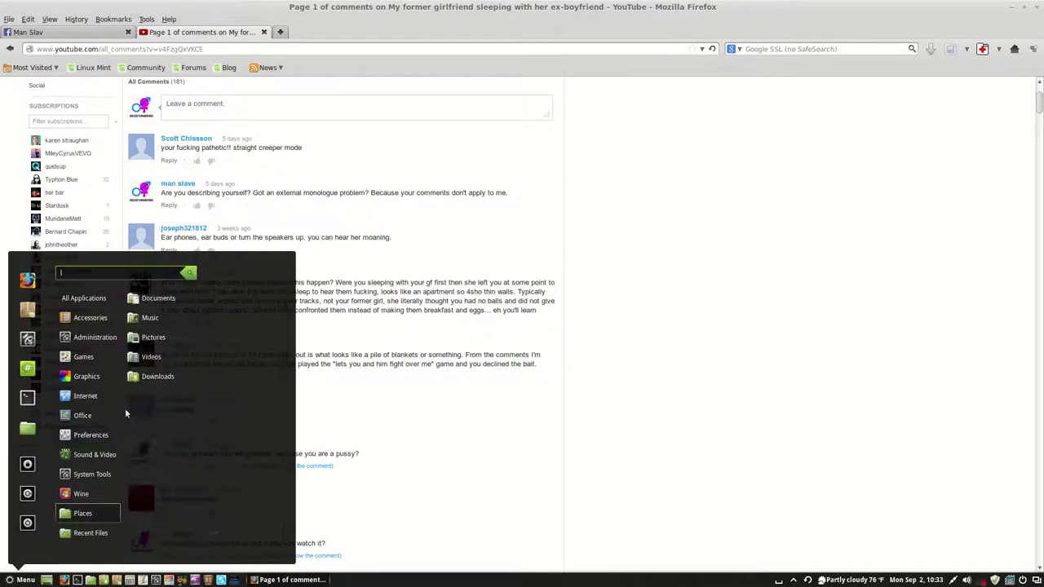
{"action": "mouse_move", "coordinate": [90, 435]}
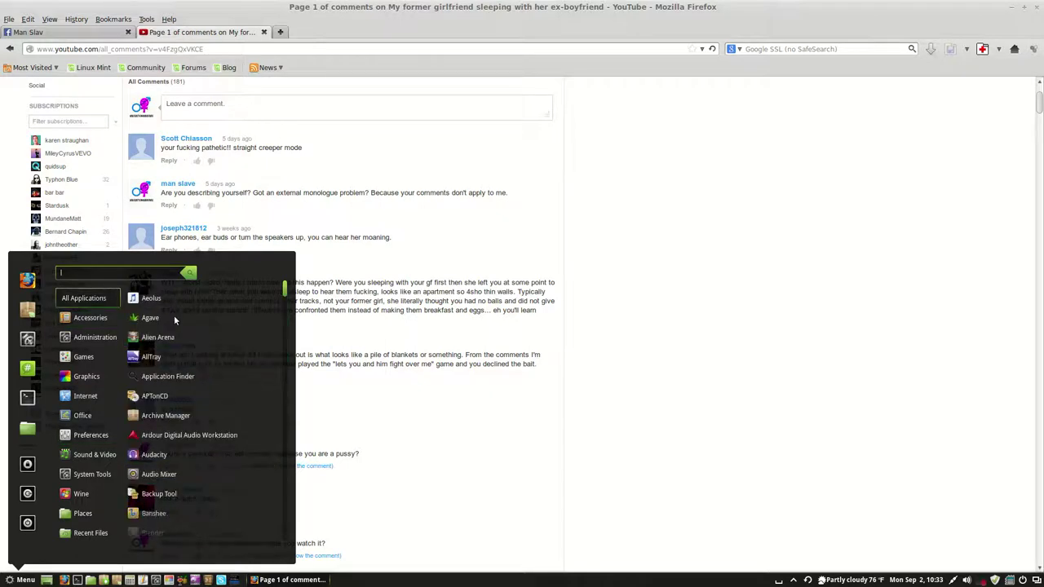
{"action": "scroll", "coordinate": [175, 315], "scroll_direction": "down", "scroll_amount": 15}
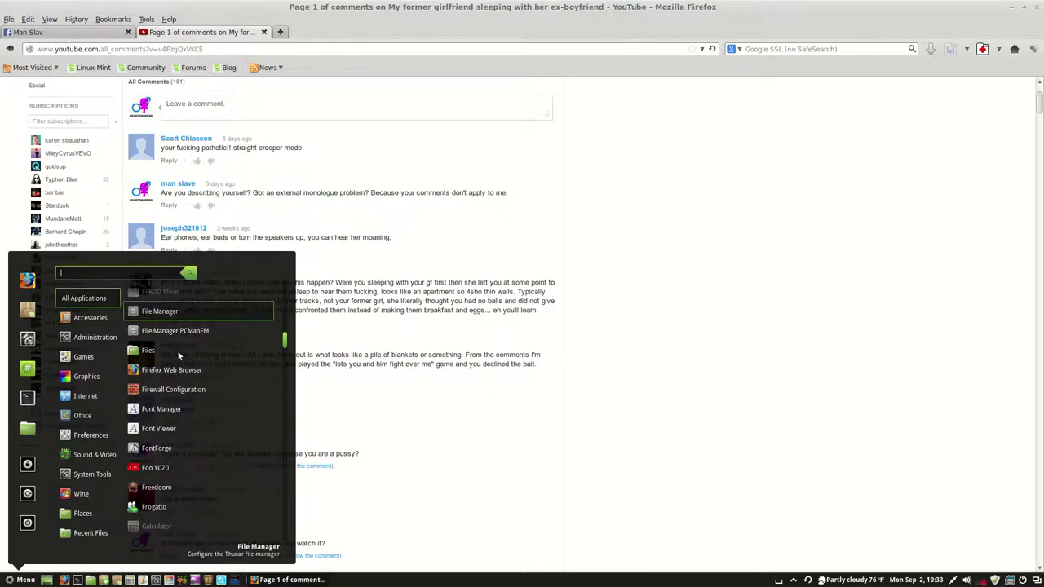
{"action": "scroll", "coordinate": [202, 365], "scroll_direction": "down", "scroll_amount": 5}
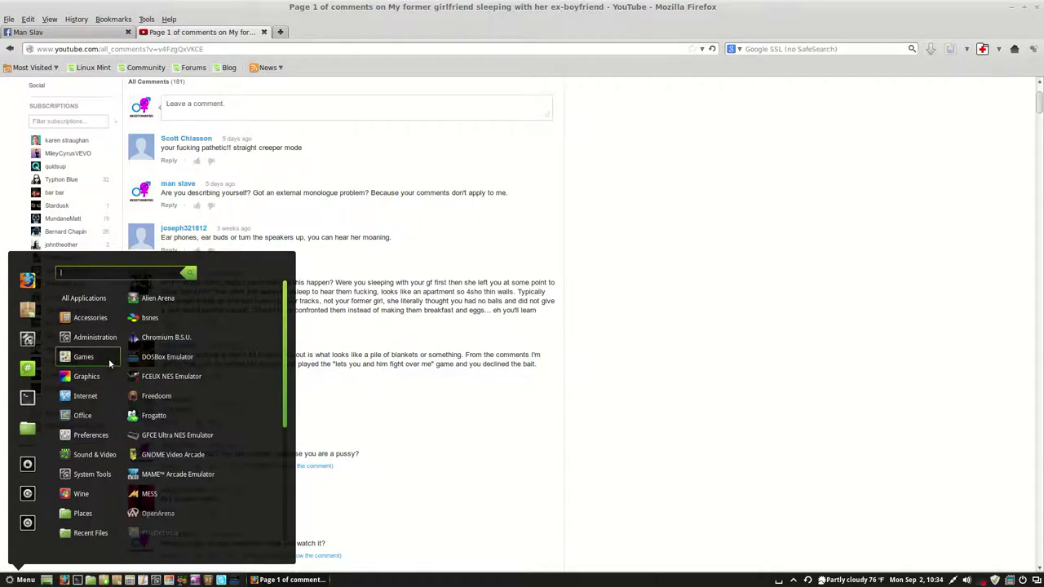
{"action": "mouse_move", "coordinate": [103, 342]}
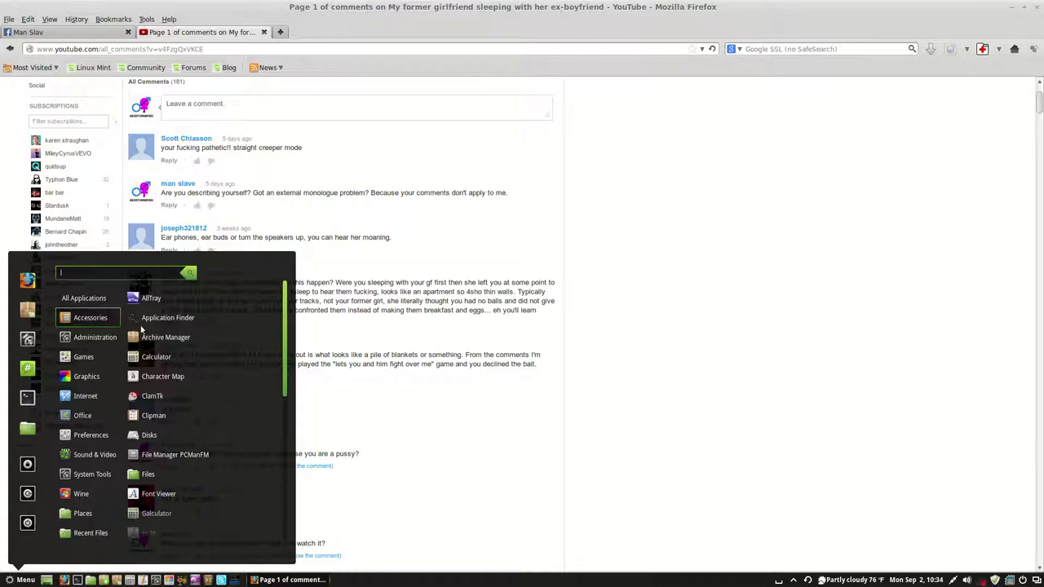
{"action": "left_click_drag", "start_coordinate": [284, 351], "coordinate": [272, 480]}
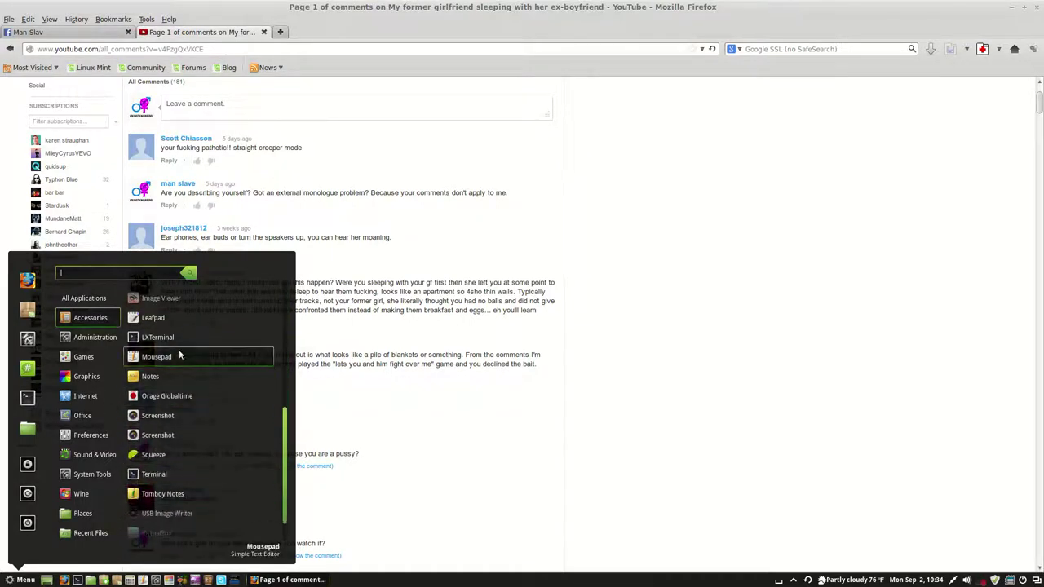
{"action": "mouse_move", "coordinate": [81, 336]}
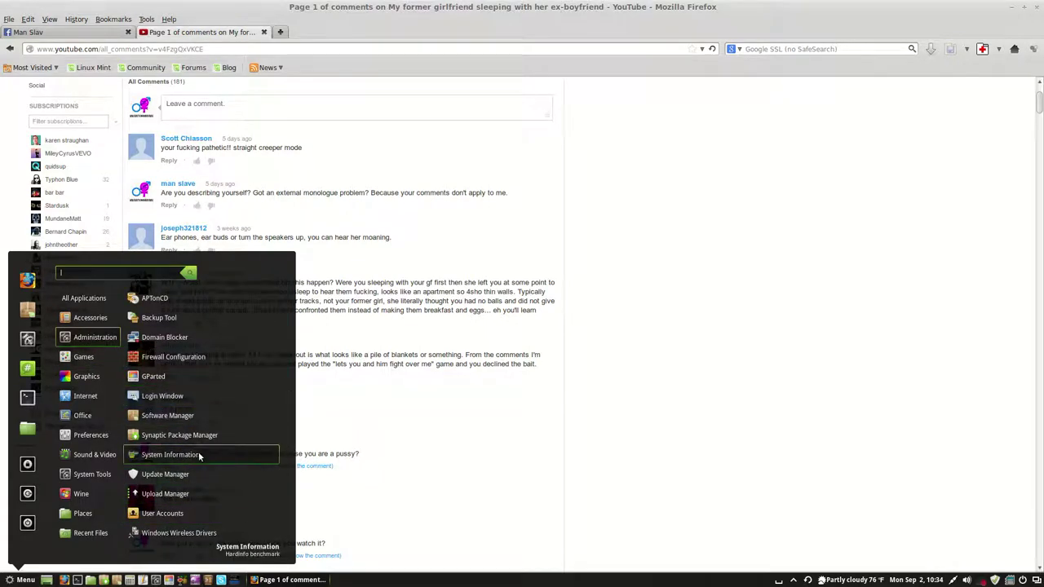
Launch Steam from the installed games and accept the terms of its install agreement
{"action": "mouse_move", "coordinate": [79, 358]}
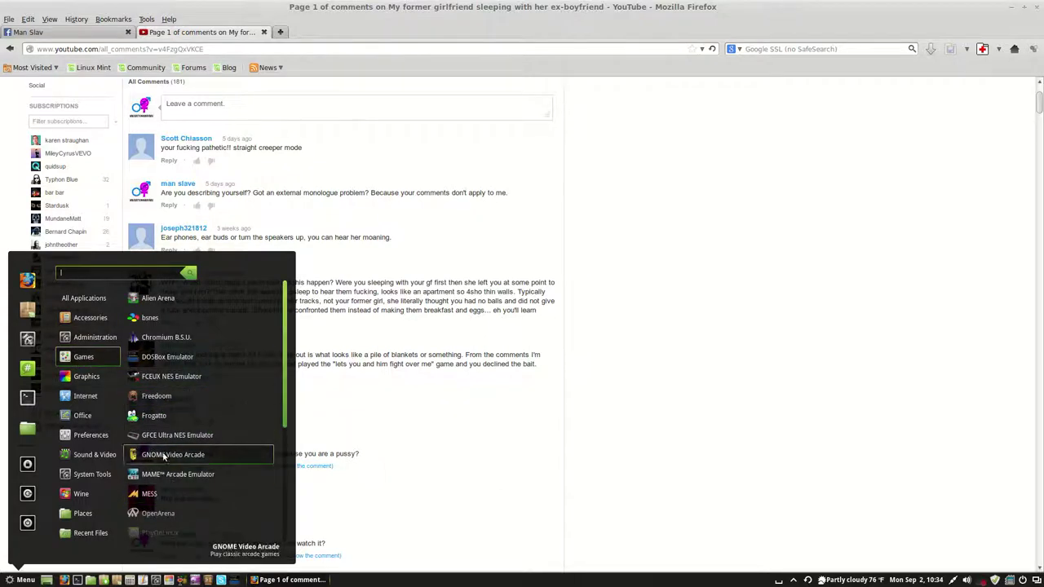
{"action": "scroll", "coordinate": [188, 412], "scroll_direction": "down", "scroll_amount": 5}
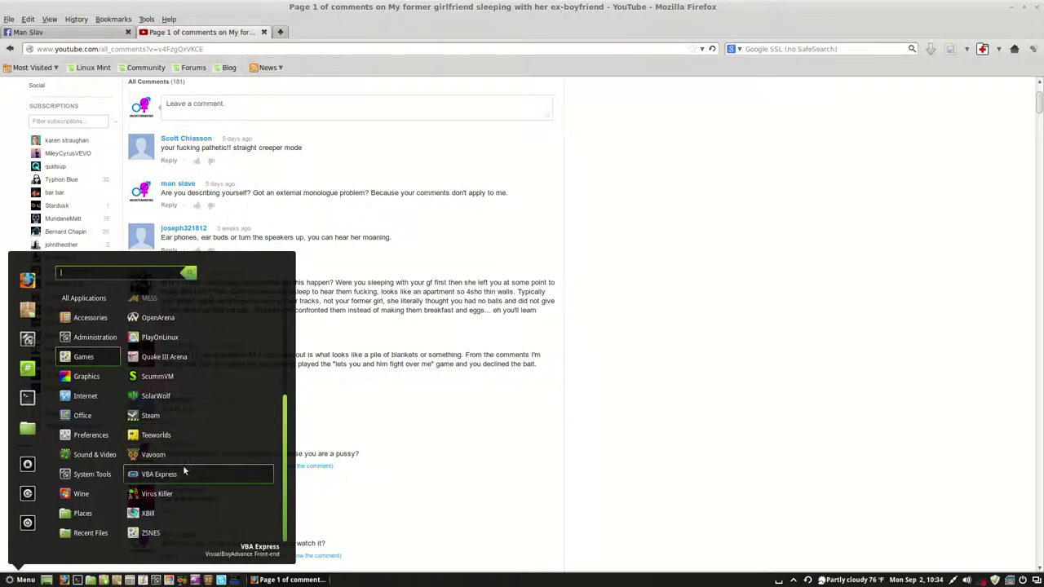
{"action": "left_click", "coordinate": [153, 420]}
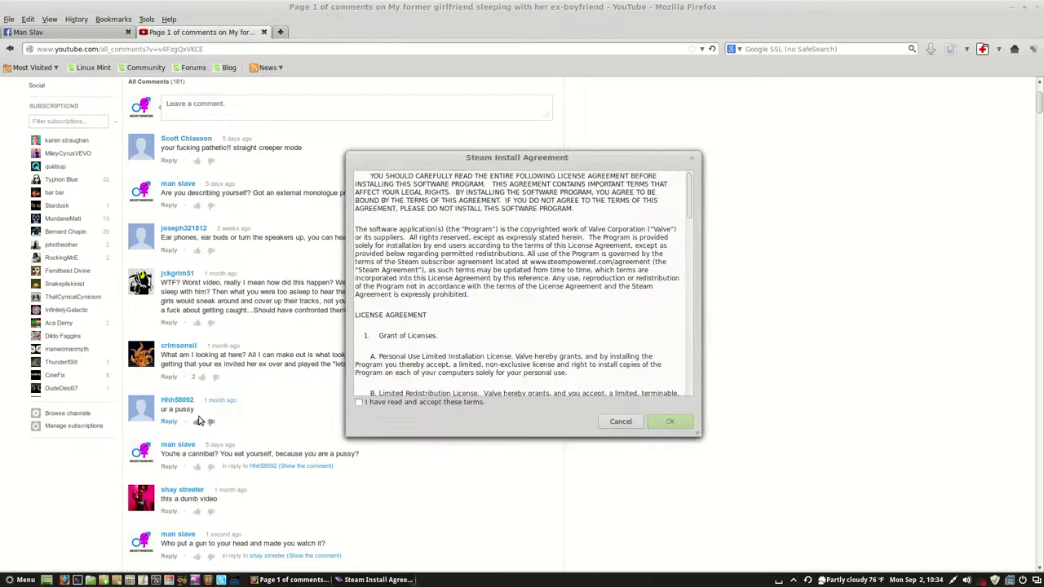
{"action": "left_click", "coordinate": [373, 404]}
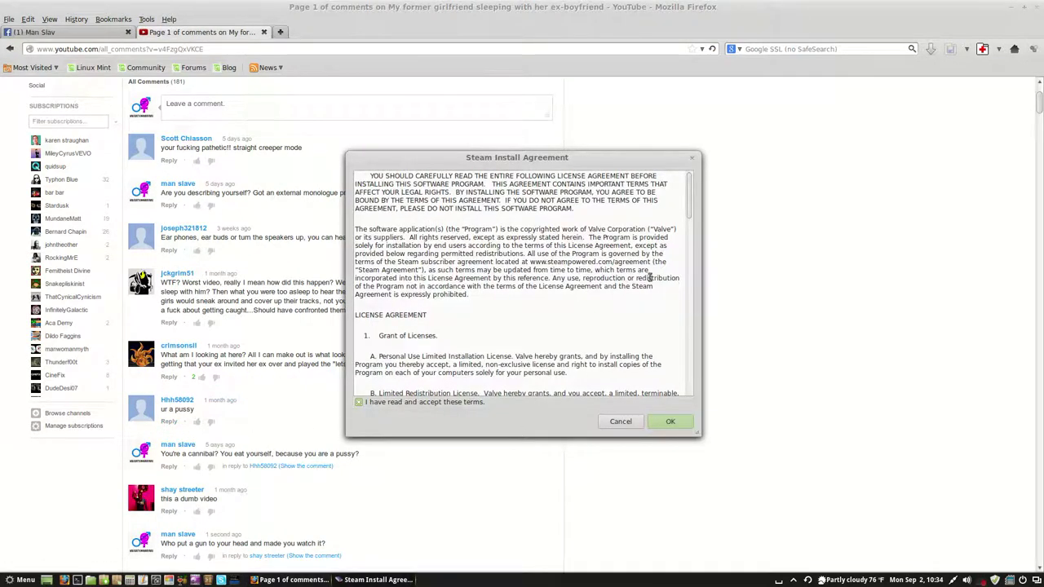
{"action": "left_click_drag", "start_coordinate": [689, 204], "coordinate": [689, 379]}
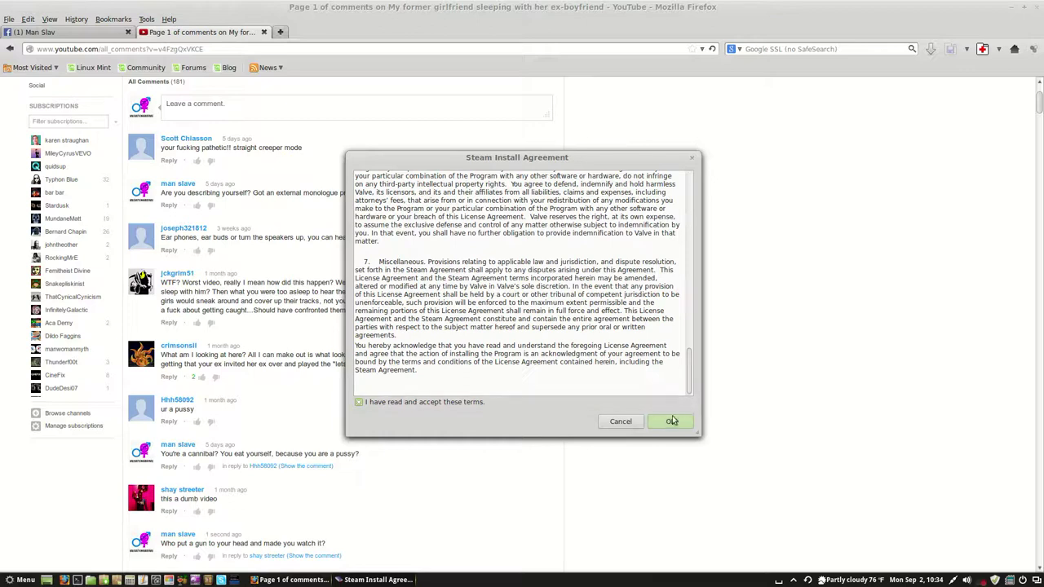
{"action": "left_click", "coordinate": [670, 421]}
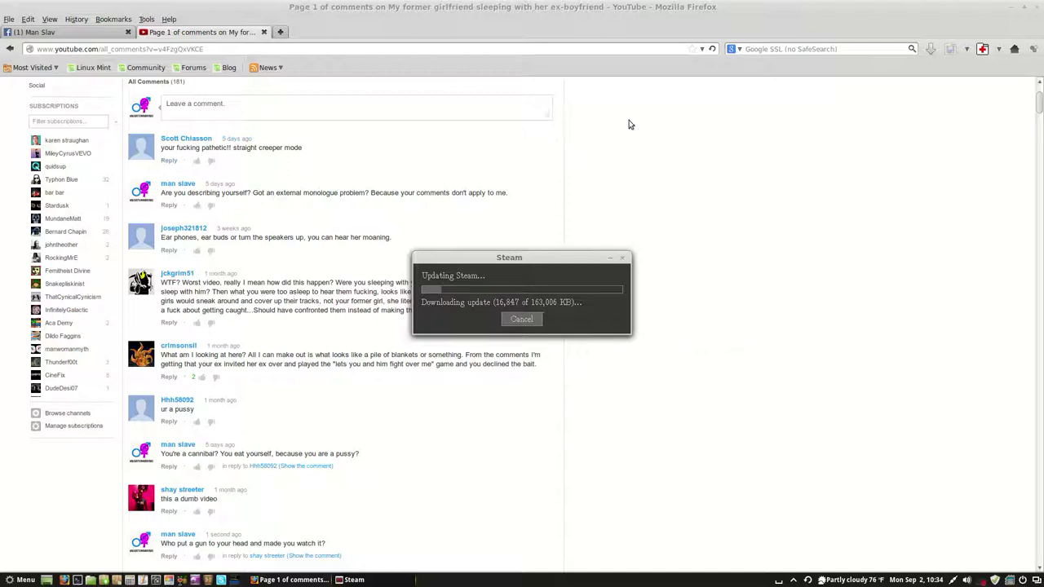
Minimize the browser and move the Steam update window away from the middle of the desktop
{"action": "key", "text": "alt+F9"}
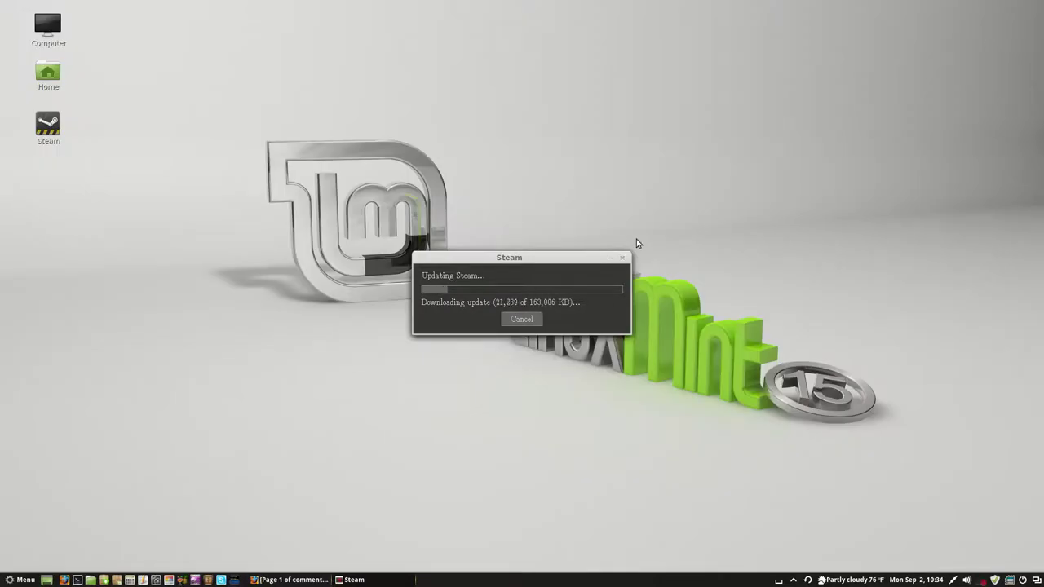
{"action": "left_click_drag", "start_coordinate": [538, 258], "coordinate": [704, 131]}
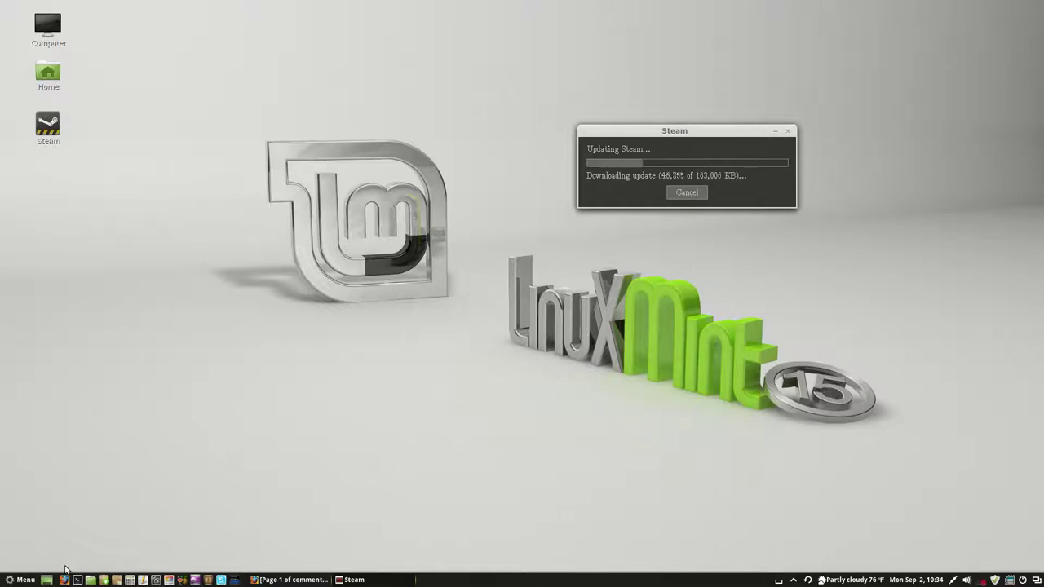
Look through the installed games in the application launcher again and close it without launching anything
{"action": "left_click", "coordinate": [31, 581]}
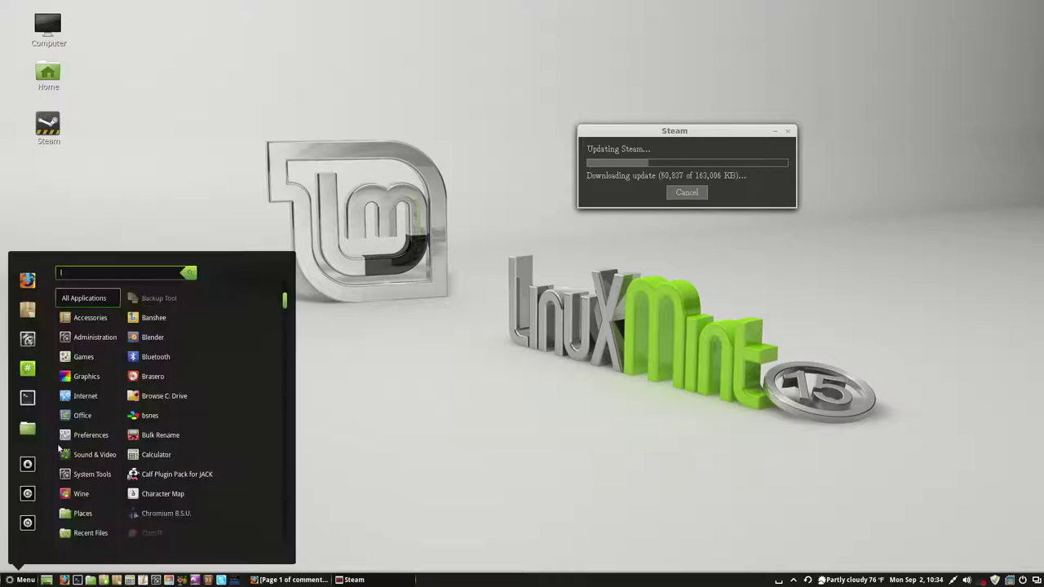
{"action": "mouse_move", "coordinate": [84, 352]}
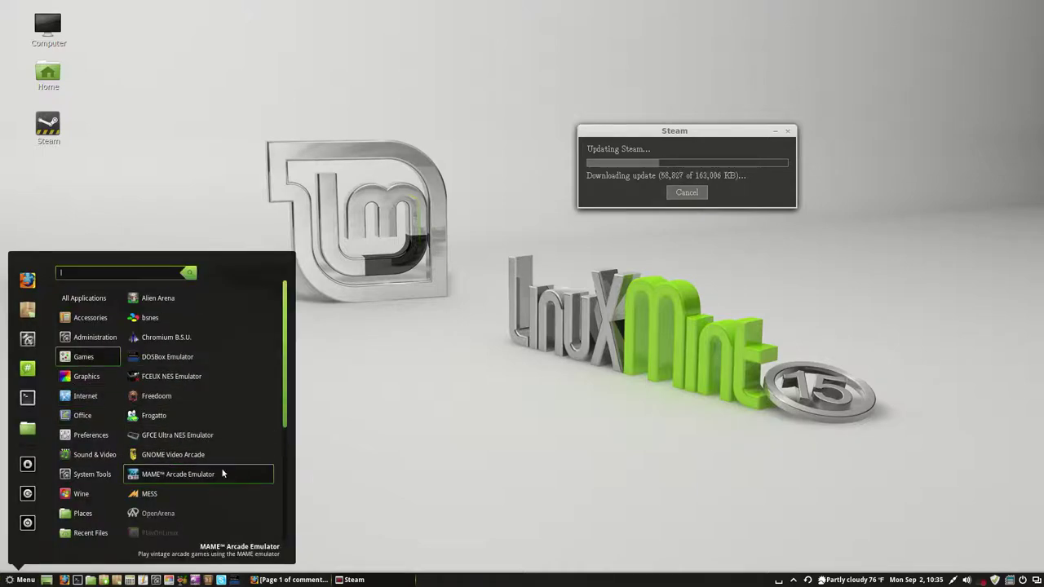
{"action": "left_click", "coordinate": [437, 493]}
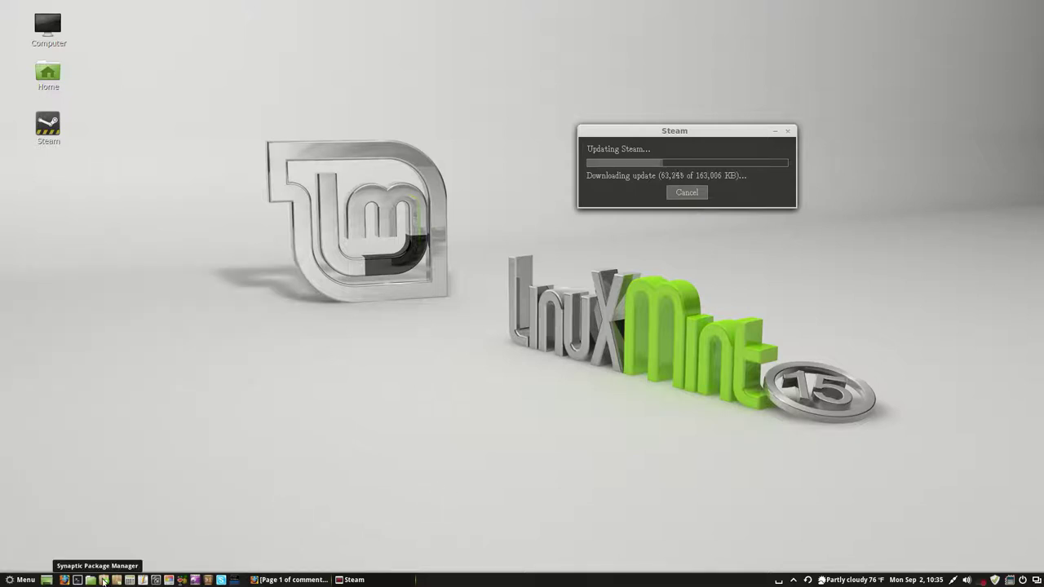
Start Synaptic Package Manager and authenticate with the account password
{"action": "left_click", "coordinate": [103, 580]}
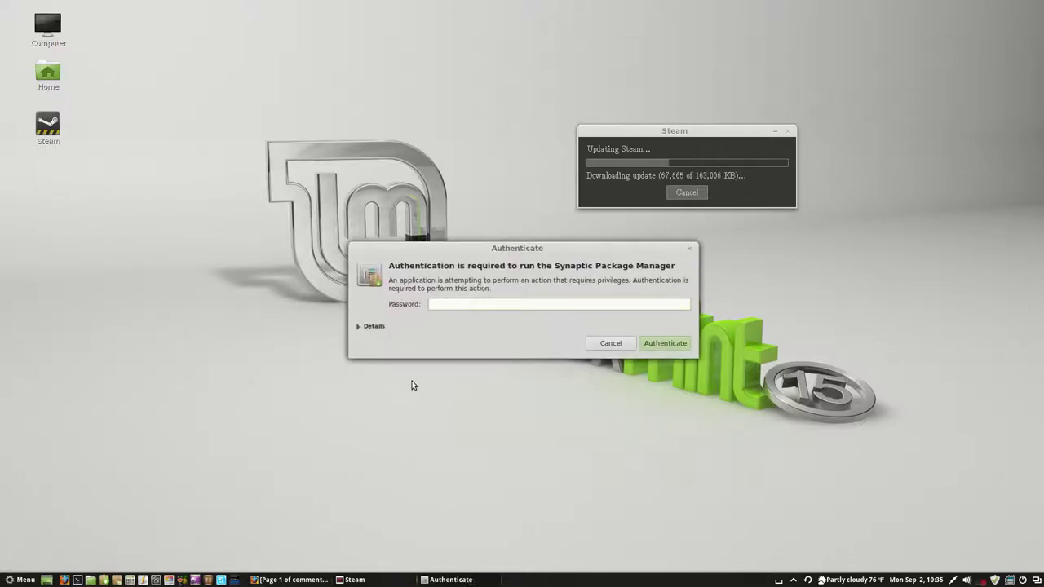
{"action": "type", "text": "●●●●●●●●●"}
{"action": "key", "text": "Return"}
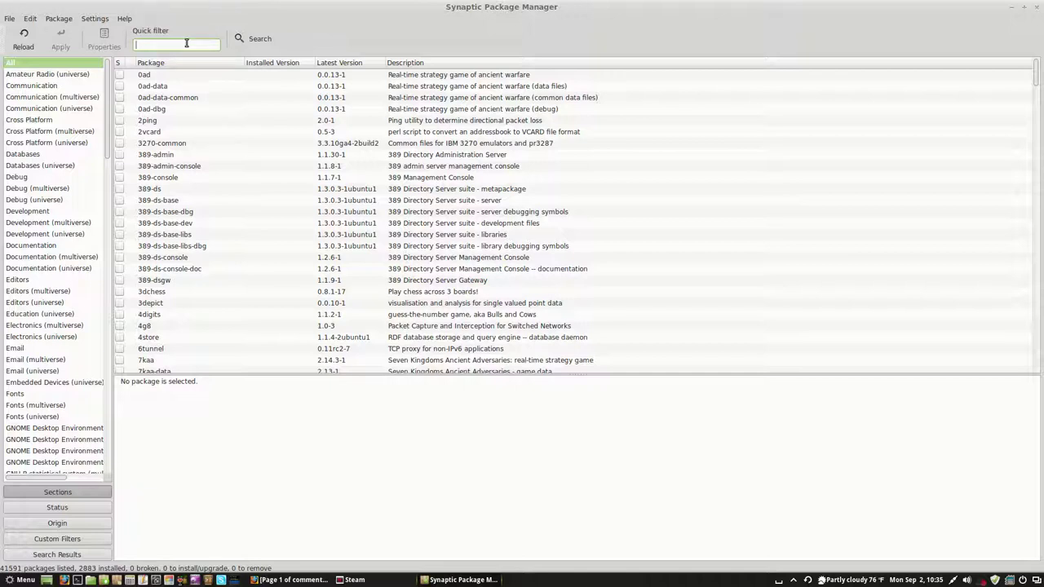
Filter the packages by "frozen", review the additional changes required to install frozen-bubble, and cancel the marking
{"action": "type", "text": "zen"}
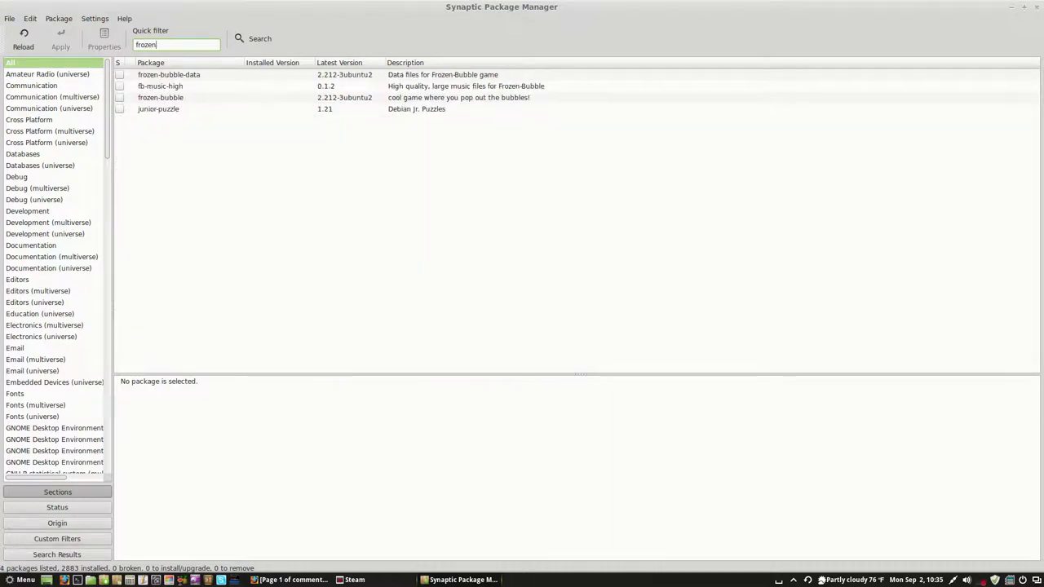
{"action": "left_click", "coordinate": [120, 98]}
{"action": "left_click", "coordinate": [155, 119]}
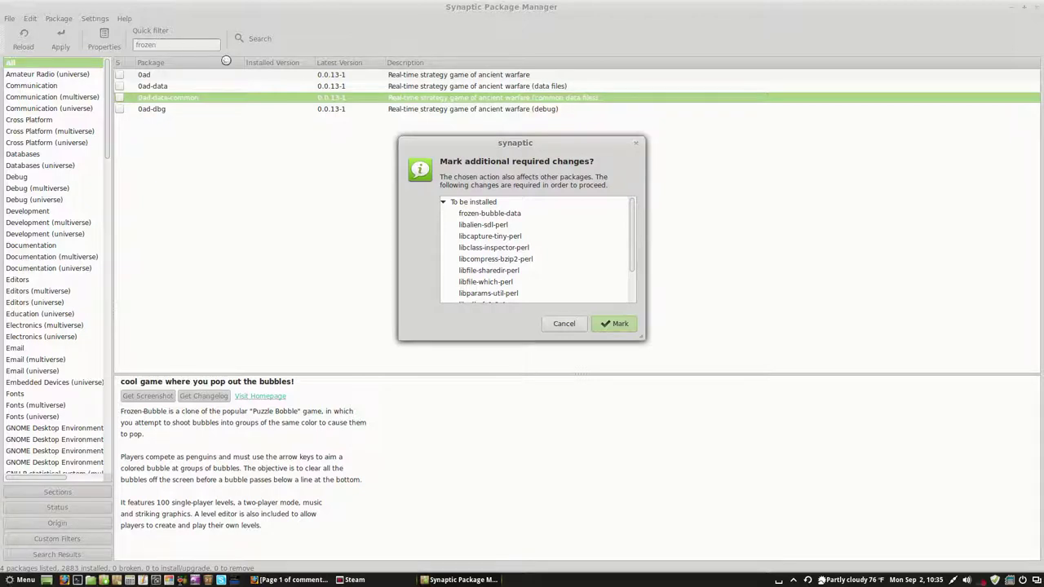
{"action": "left_click", "coordinate": [561, 324]}
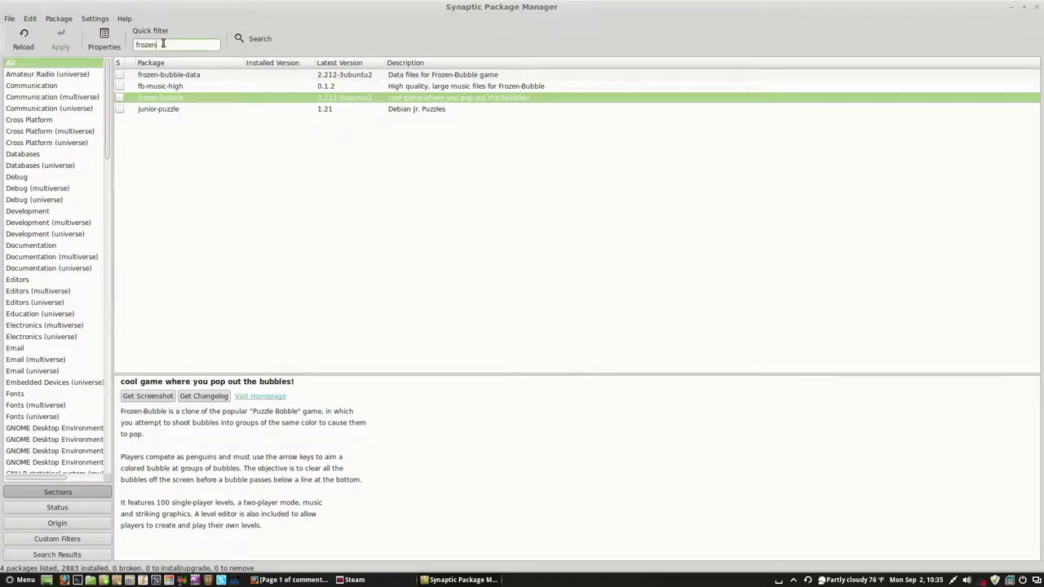
Filter the packages by "frozen bubble" and mark frozen-bubble for installation together with its additional required changes
{"action": "type", "text": "ubble"}
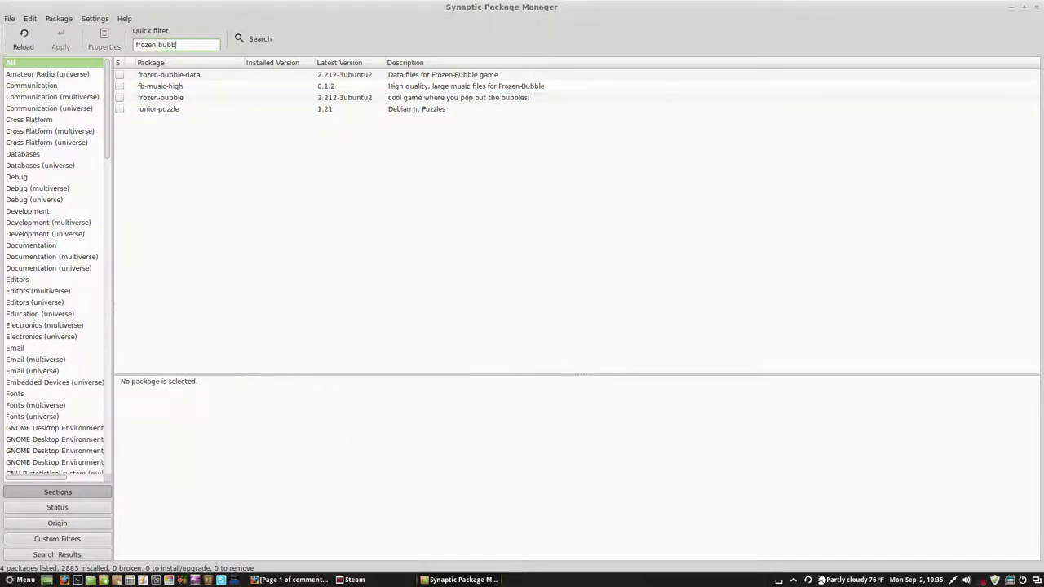
{"action": "left_click", "coordinate": [122, 100]}
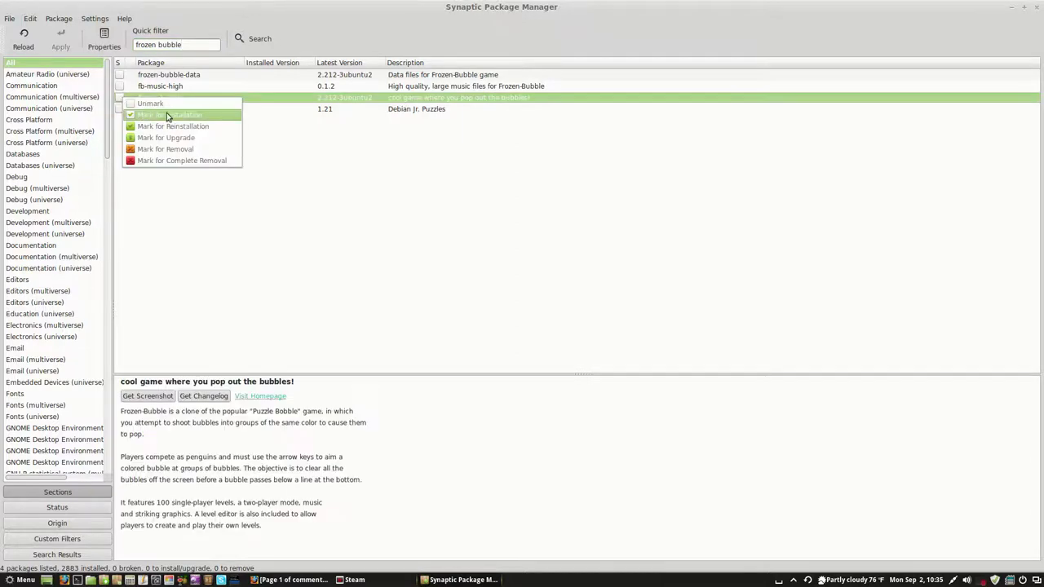
{"action": "left_click", "coordinate": [215, 116]}
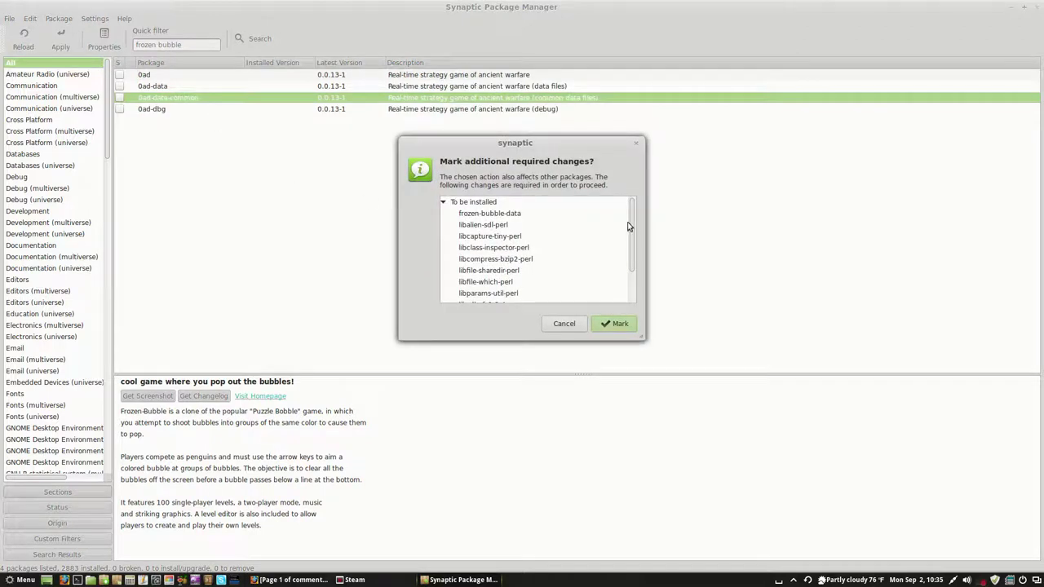
{"action": "left_click_drag", "start_coordinate": [629, 226], "coordinate": [634, 289]}
{"action": "left_click", "coordinate": [620, 324]}
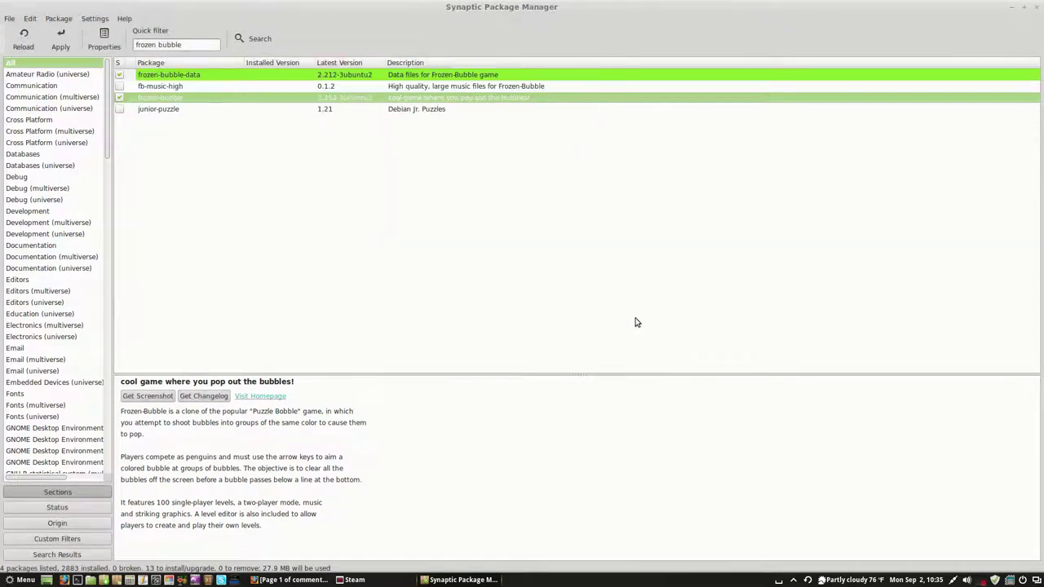
Review the detailed summary of the marked changes and apply them to install frozen-bubble
{"action": "left_click", "coordinate": [61, 41]}
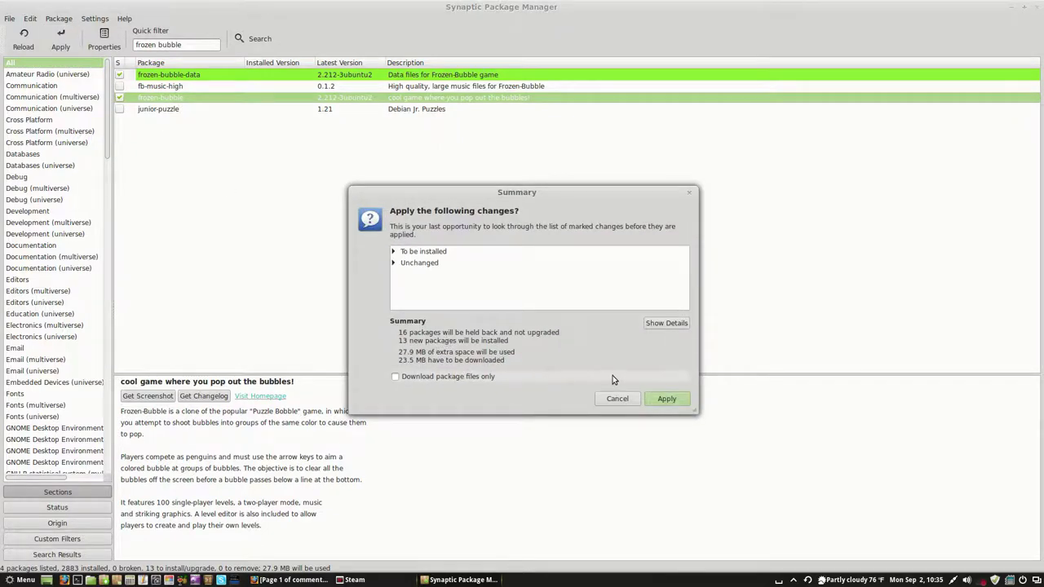
{"action": "left_click", "coordinate": [664, 325]}
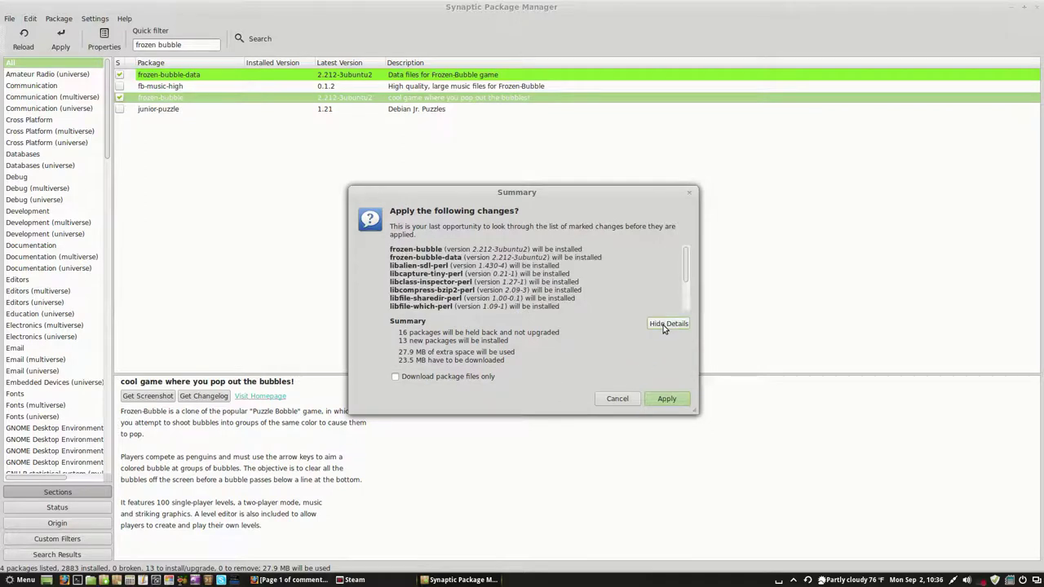
{"action": "left_click", "coordinate": [664, 326]}
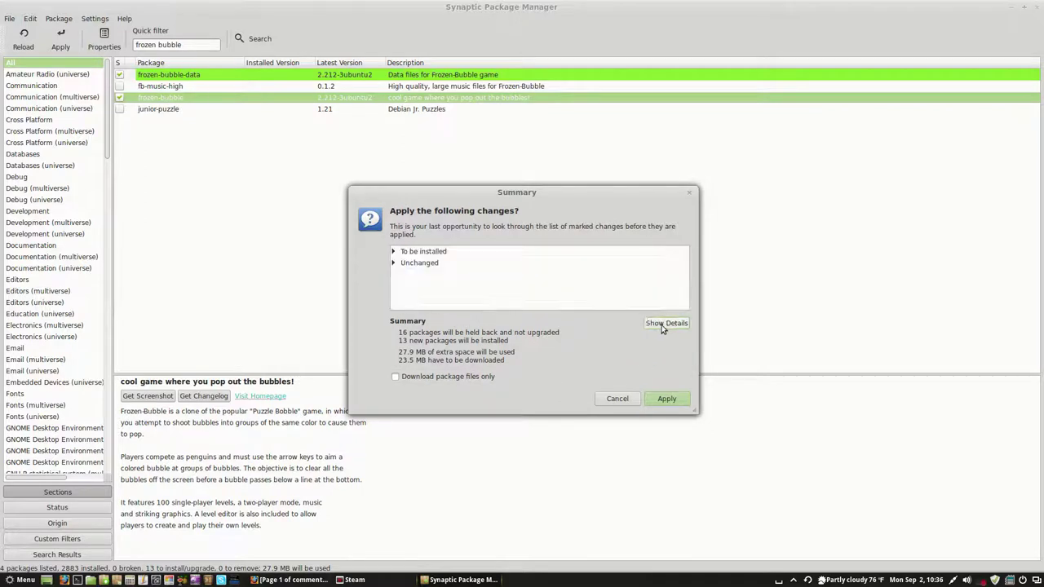
{"action": "left_click", "coordinate": [667, 398]}
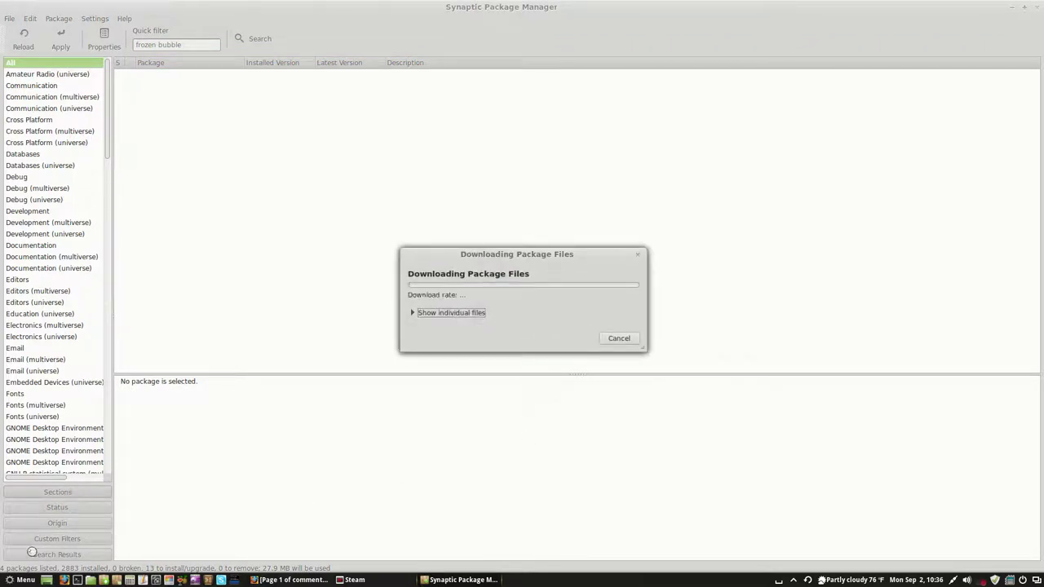
Check the Games category of the application launcher for Frozen-Bubble and dismiss the Steam fatal error
{"action": "left_click", "coordinate": [21, 579]}
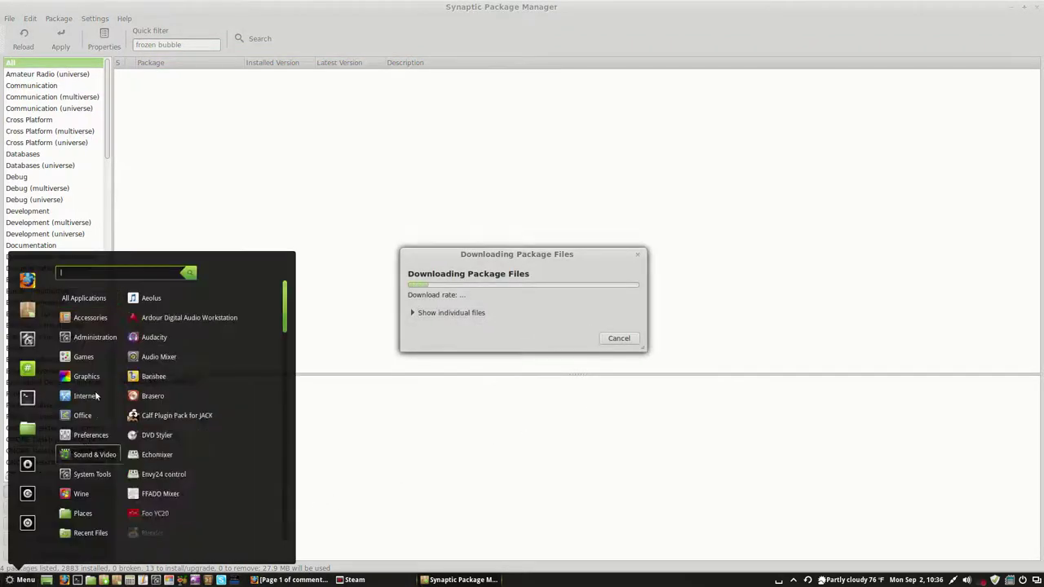
{"action": "mouse_move", "coordinate": [92, 360]}
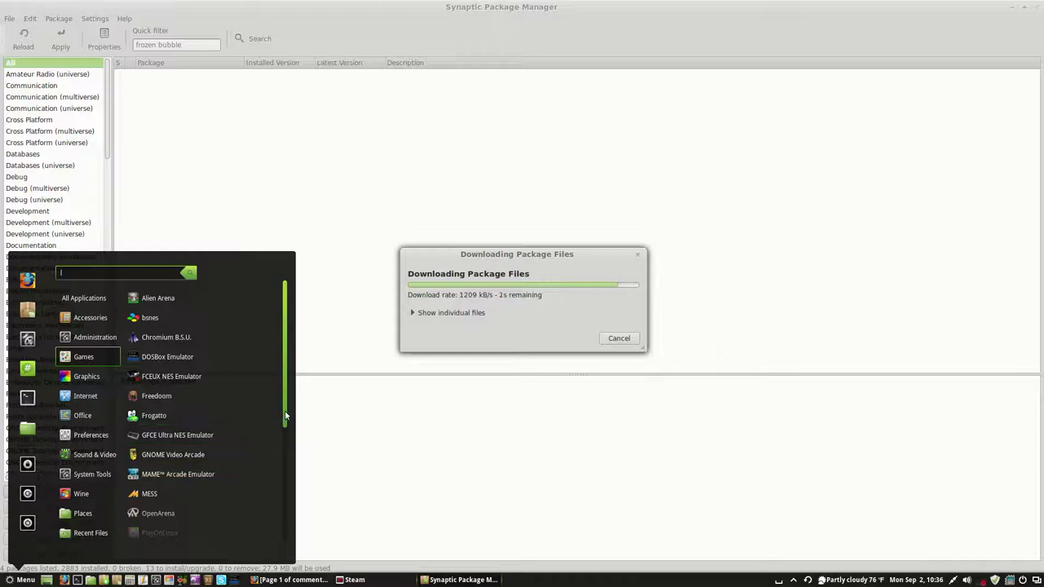
{"action": "mouse_move", "coordinate": [285, 417]}
{"action": "left_mouse_down"}
{"action": "mouse_move", "coordinate": [283, 540]}
{"action": "mouse_move", "coordinate": [292, 395]}
{"action": "mouse_move", "coordinate": [266, 533]}
{"action": "mouse_move", "coordinate": [287, 389]}
{"action": "mouse_move", "coordinate": [286, 427]}
{"action": "left_mouse_up"}
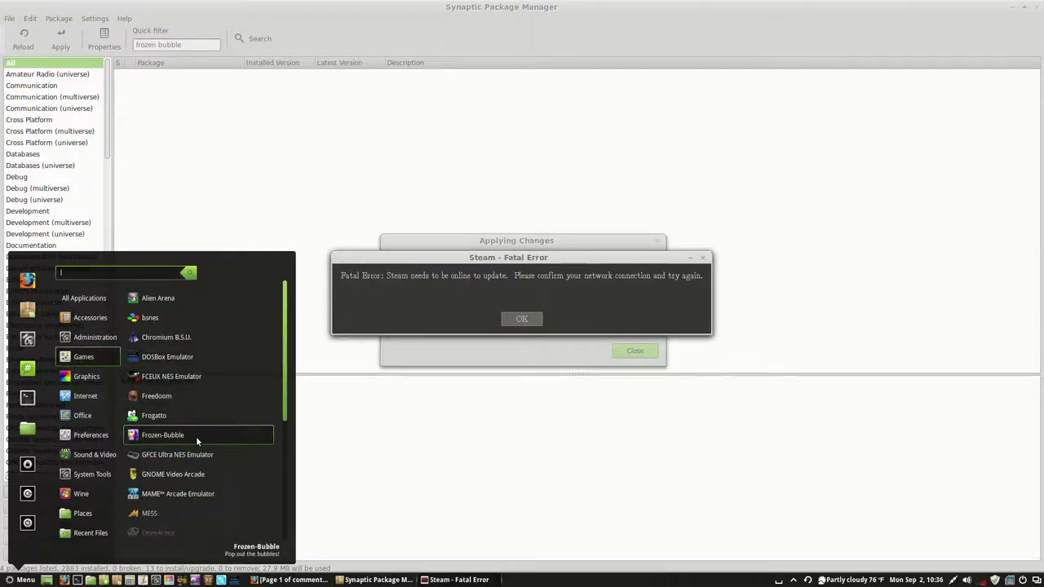
{"action": "left_click", "coordinate": [434, 311]}
{"action": "left_click", "coordinate": [520, 322]}
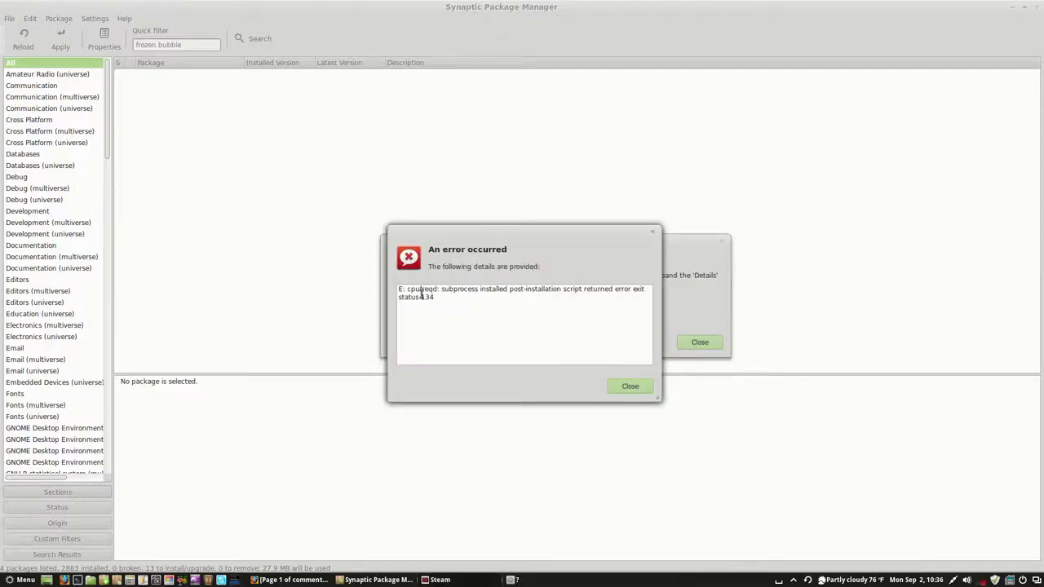
Dismiss the installation error, expand the details of the applied changes to read them, and close the report
{"action": "left_click", "coordinate": [628, 387]}
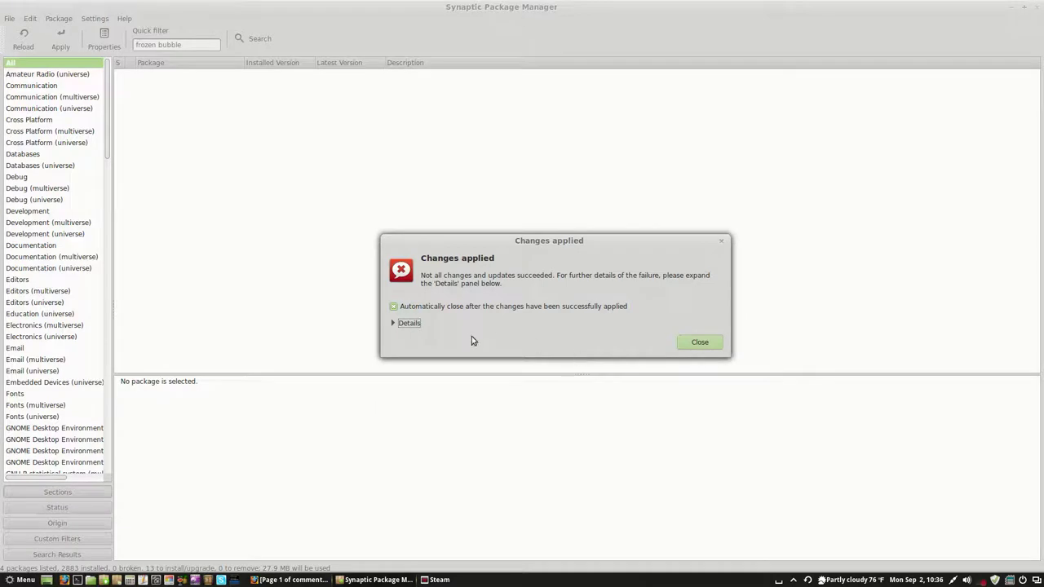
{"action": "left_click", "coordinate": [402, 324]}
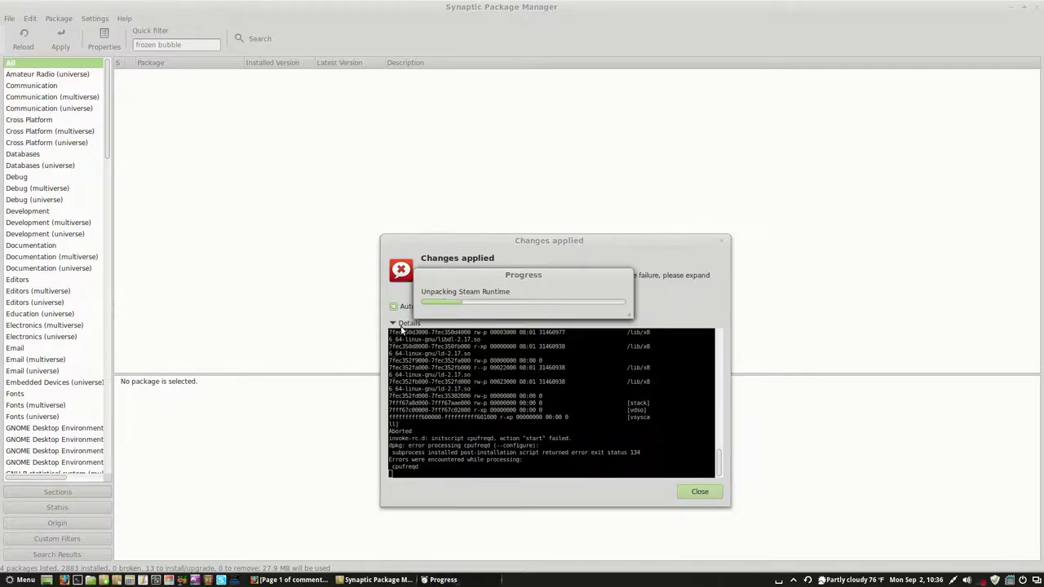
{"action": "left_click", "coordinate": [429, 245]}
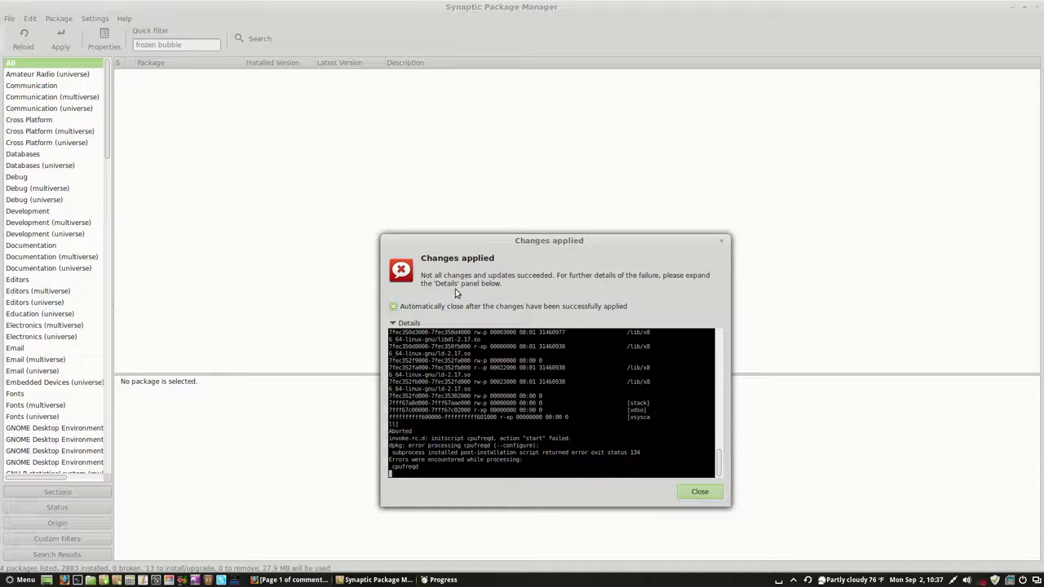
{"action": "left_click", "coordinate": [682, 490]}
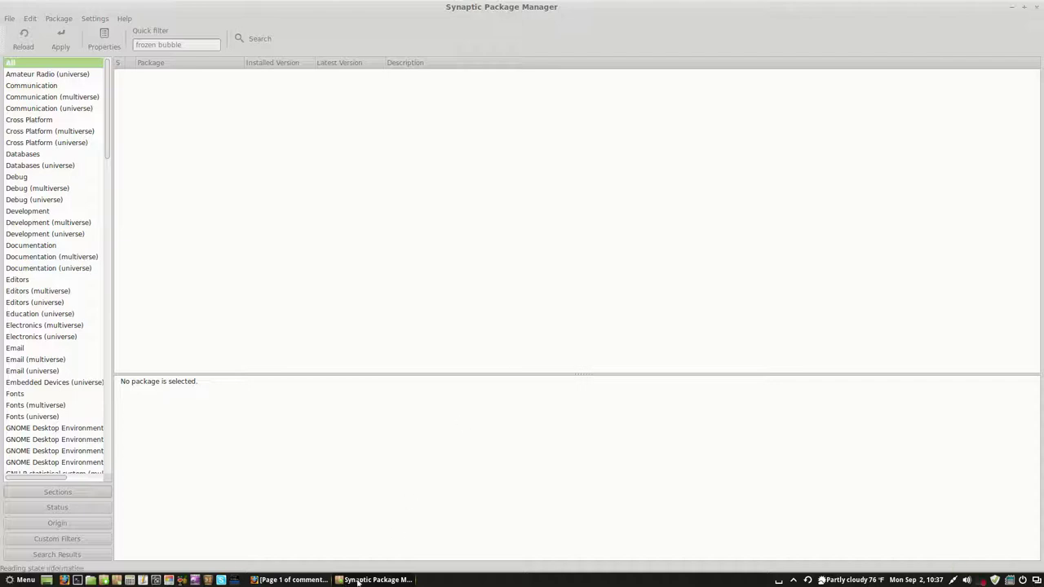
Check the status of frozen-bubble in the package list, and close both Synaptic and the Steam welcome window
{"action": "left_click", "coordinate": [1010, 7]}
{"action": "left_click", "coordinate": [375, 579]}
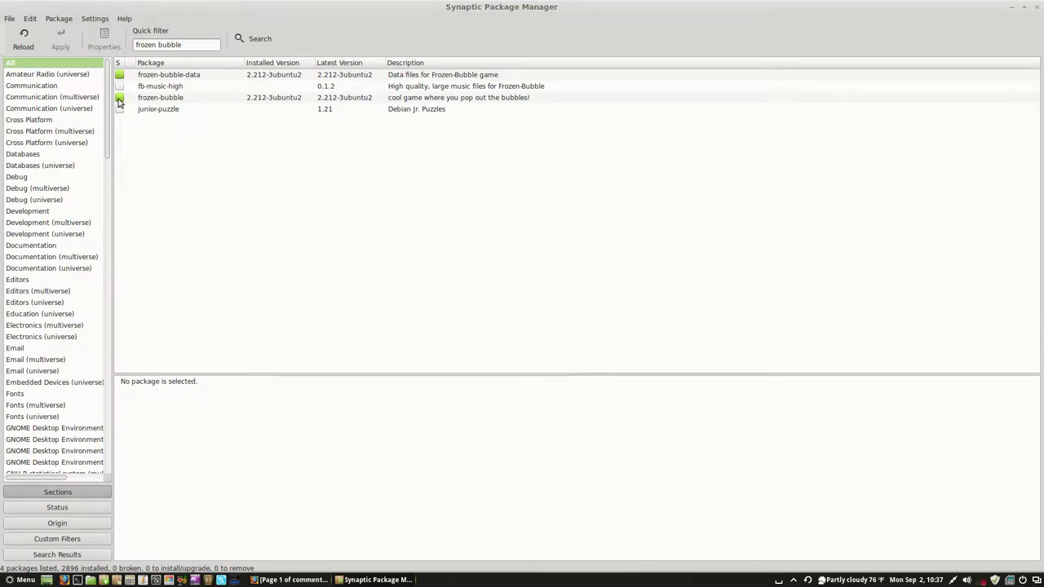
{"action": "left_click", "coordinate": [1038, 12]}
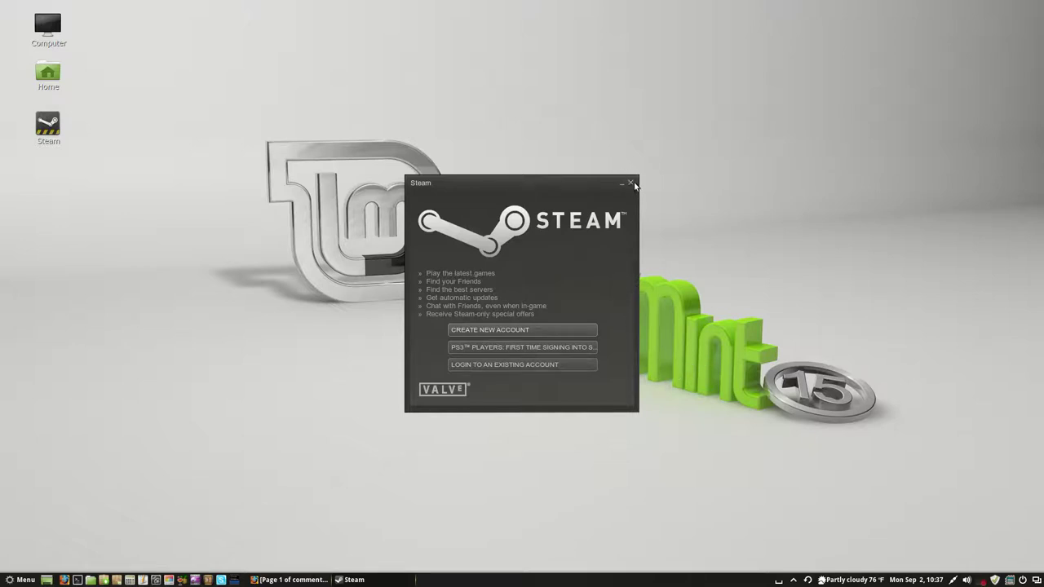
{"action": "left_click_drag", "start_coordinate": [564, 175], "coordinate": [211, 274]}
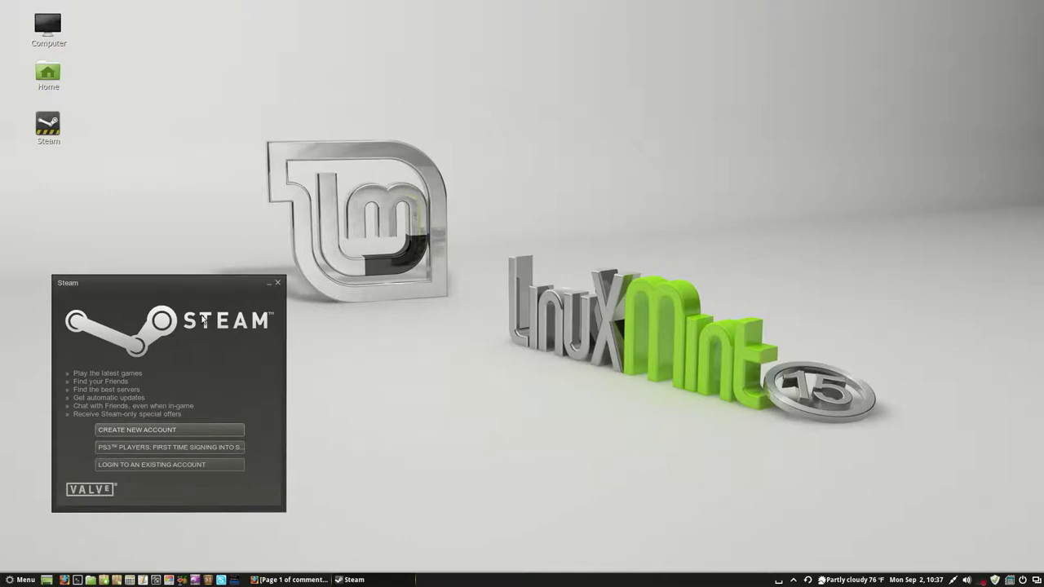
{"action": "left_click", "coordinate": [277, 283]}
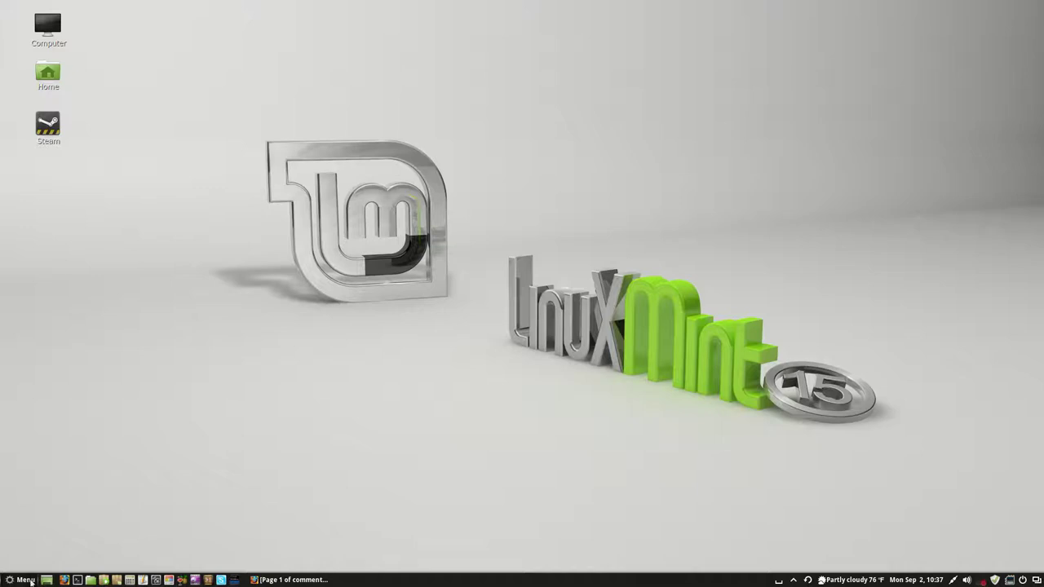
Launch Frozen-Bubble from the Games category of the application launcher and start a one-player game
{"action": "key", "text": "super"}
{"action": "mouse_move", "coordinate": [100, 357]}
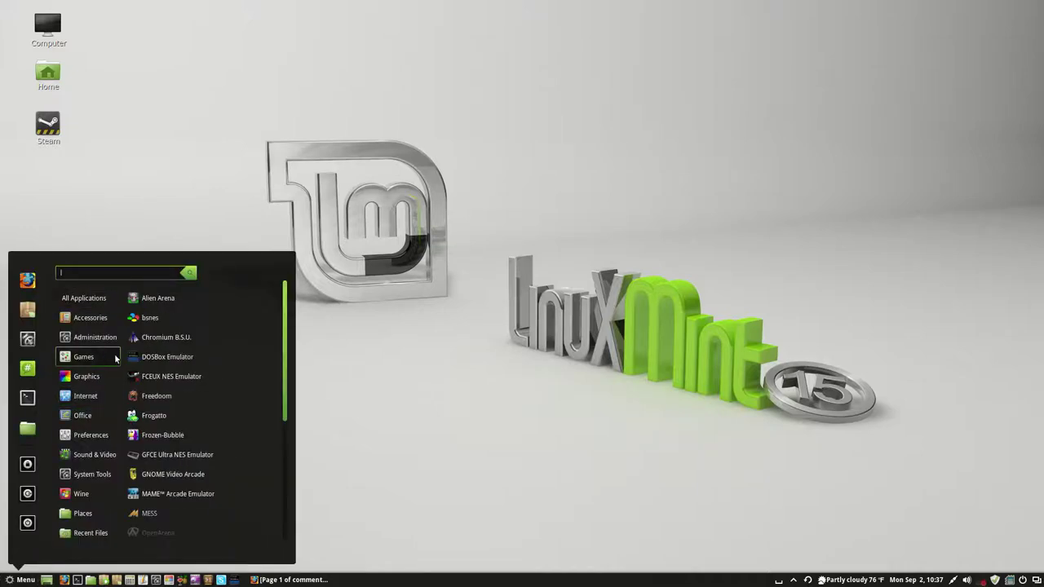
{"action": "left_click", "coordinate": [170, 433]}
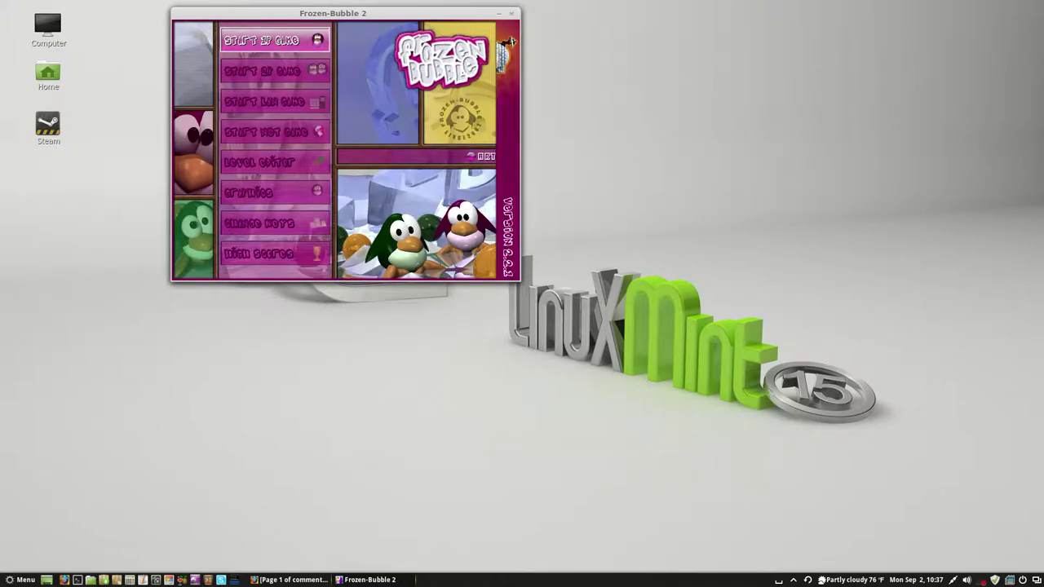
{"action": "key", "text": "Return"}
{"action": "key", "text": "Return"}
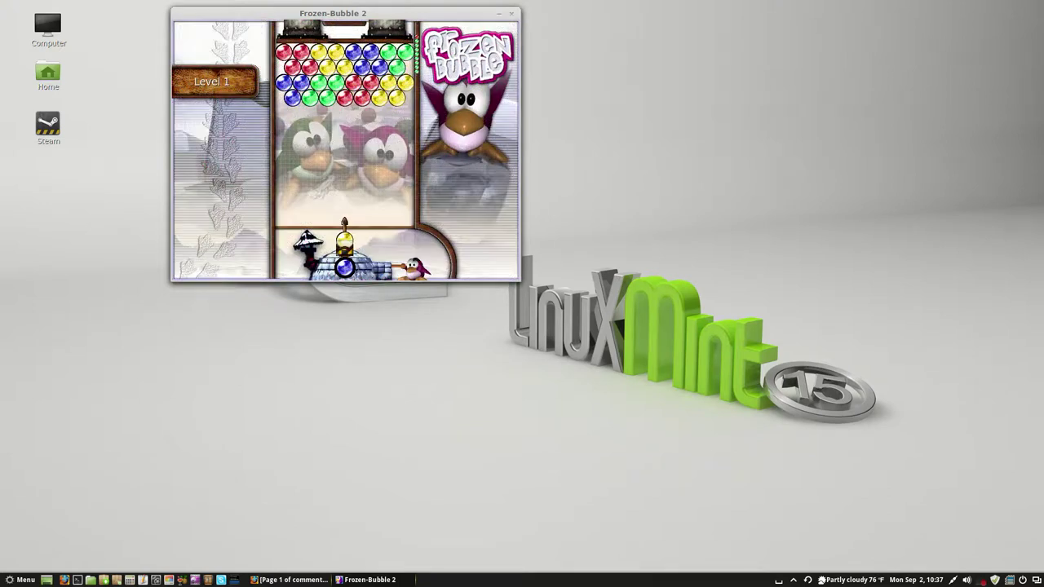
Fire bubbles at the matching yellow, blue and green clusters in level 1 to knock them off the board
{"action": "key", "text": "Right"}
{"action": "key", "text": "Up"}
{"action": "key", "text": "Left"}
{"action": "key", "text": "Up"}
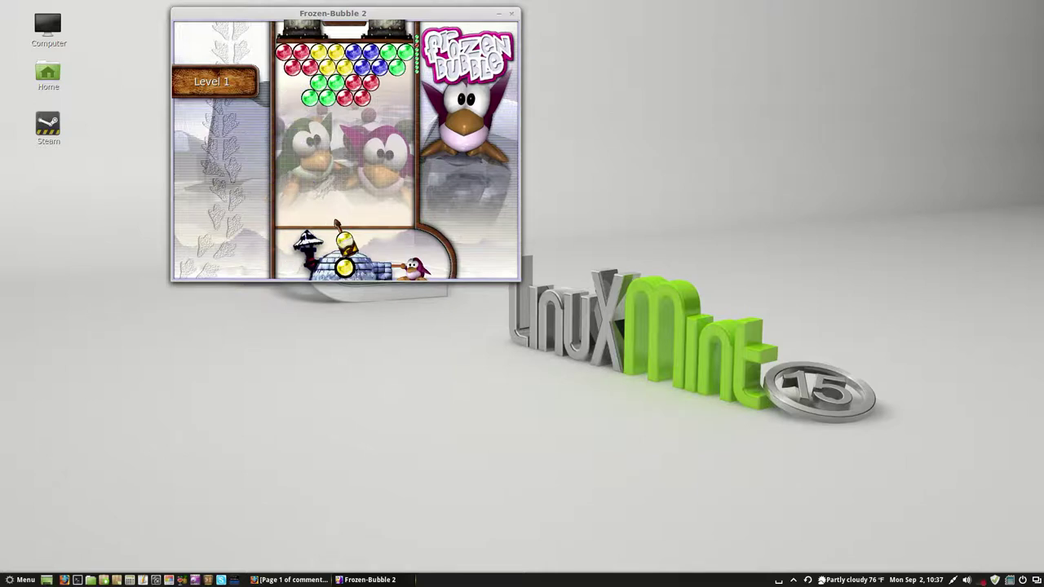
{"action": "key", "text": "Up"}
{"action": "key", "text": "Up"}
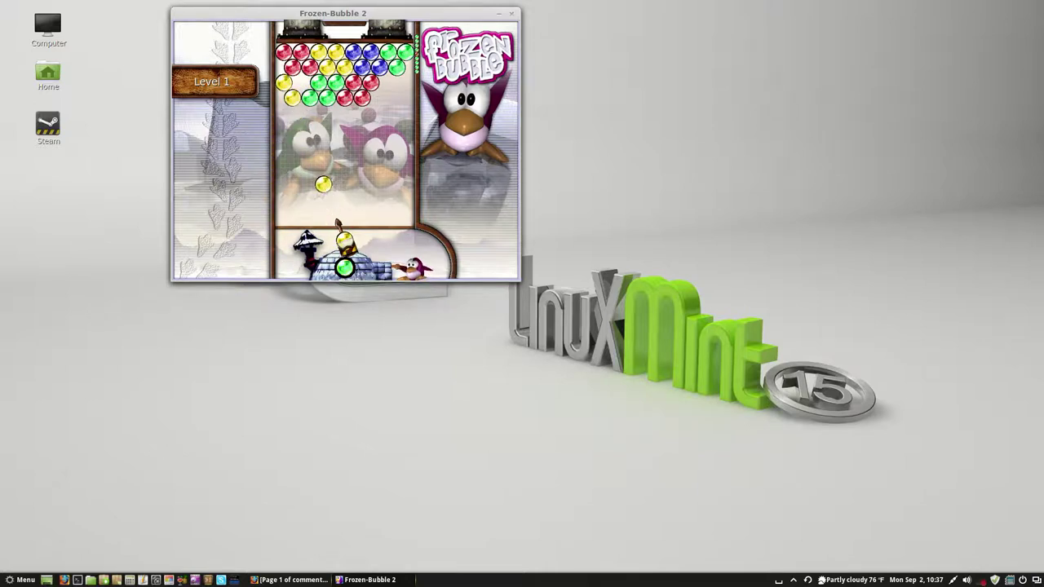
{"action": "key", "text": "Up"}
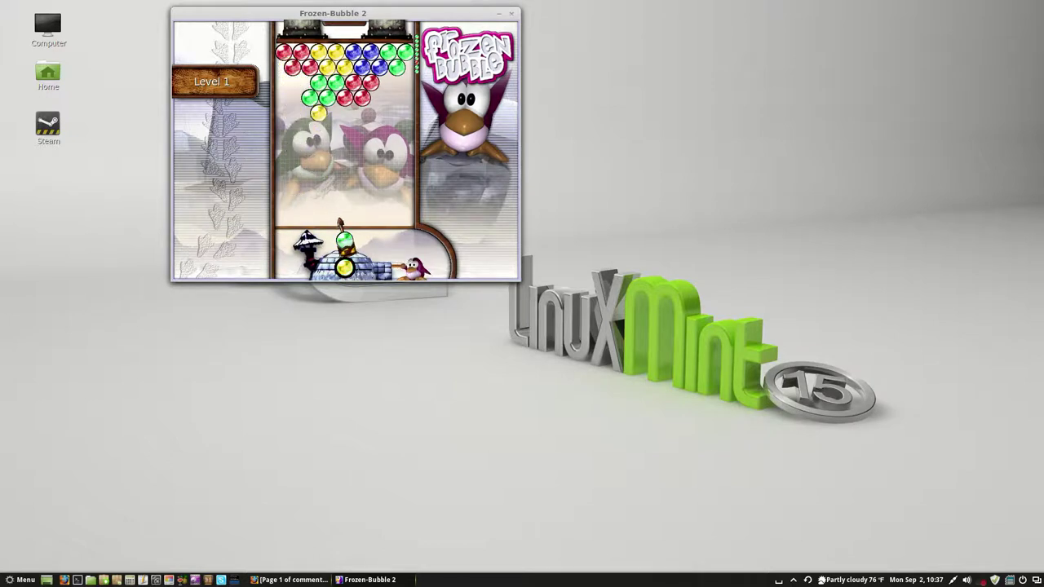
{"action": "key", "text": "Up"}
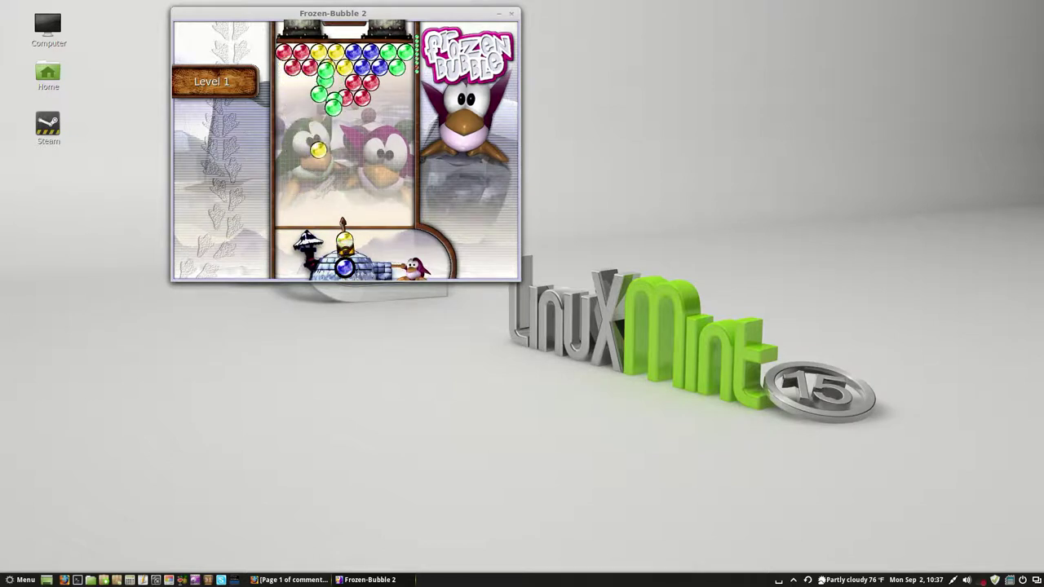
{"action": "key", "text": "Up"}
{"action": "key", "text": "Right"}
{"action": "key", "text": "Up"}
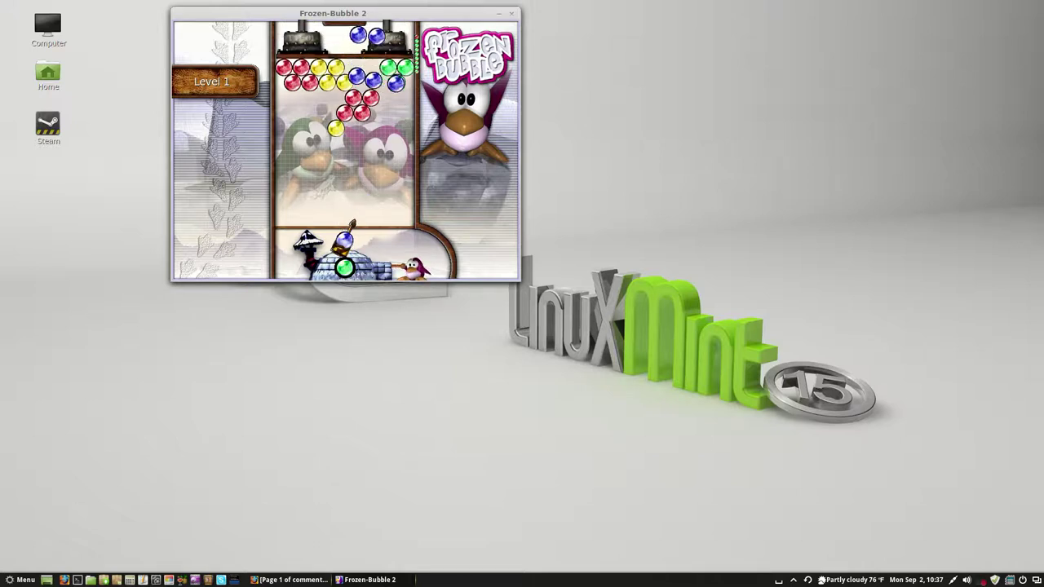
Shoot the green bubble at the upper-right green cluster and the yellow bubbles at the remaining yellow cluster
{"action": "key", "text": "Left"}
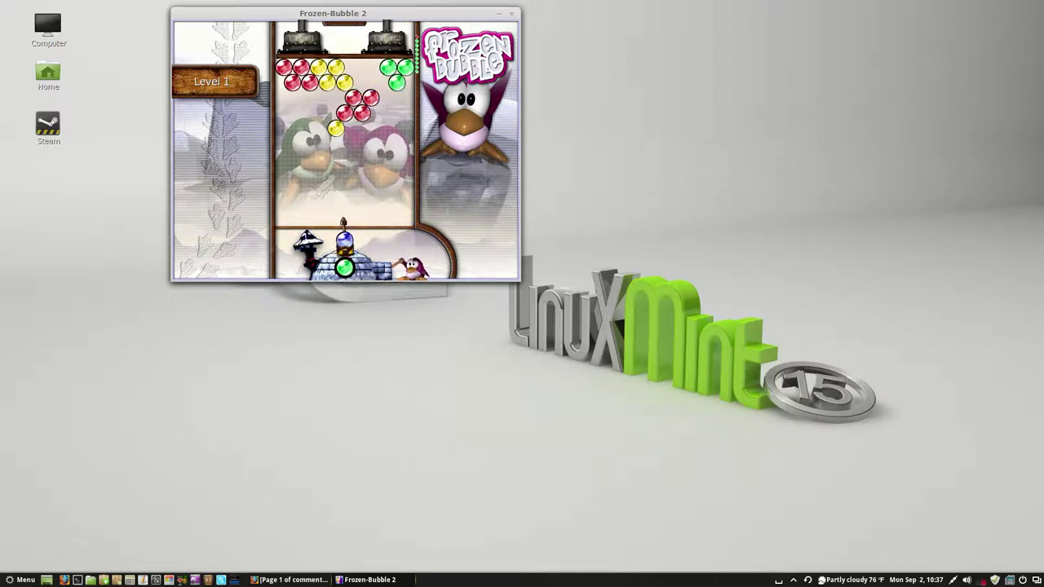
{"action": "key", "text": "Up"}
{"action": "key", "text": "Right"}
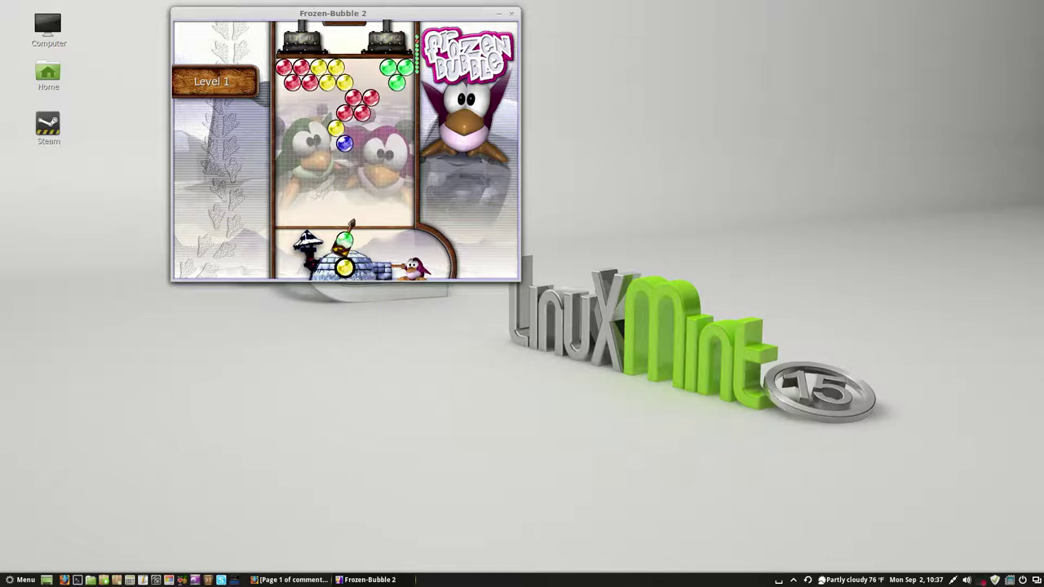
{"action": "key", "text": "Up"}
{"action": "key", "text": "Left"}
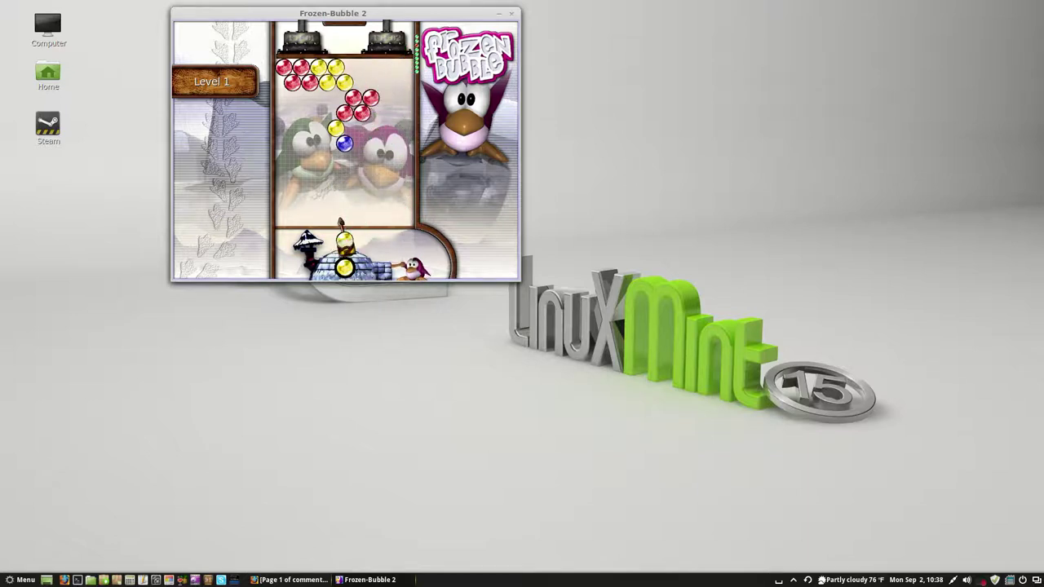
{"action": "key", "text": "Left"}
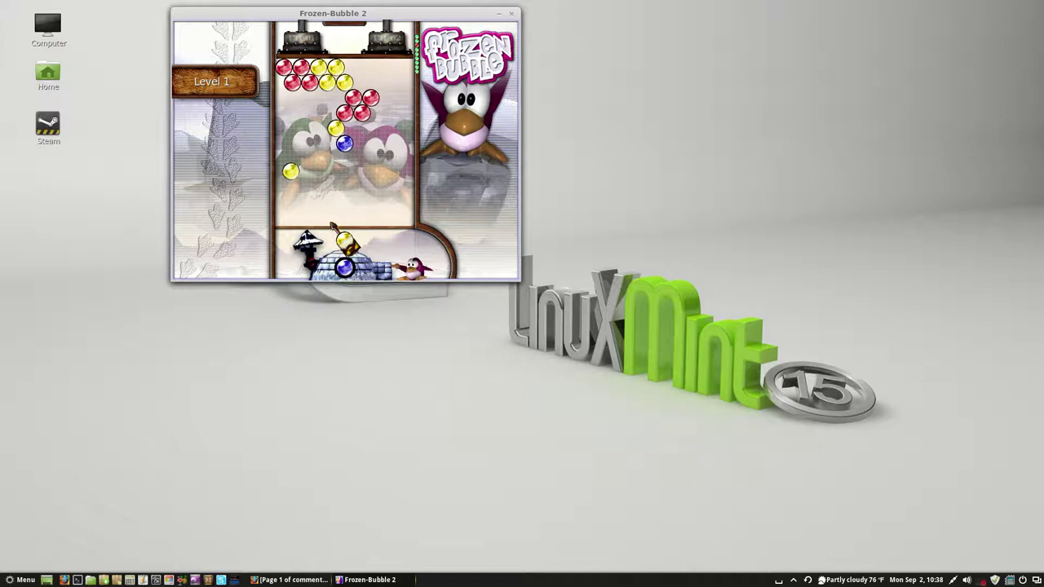
{"action": "key", "text": "Right"}
{"action": "key", "text": "Up"}
Finish level 1 by firing red bubbles at the remaining red cluster
{"action": "key", "text": "Right"}
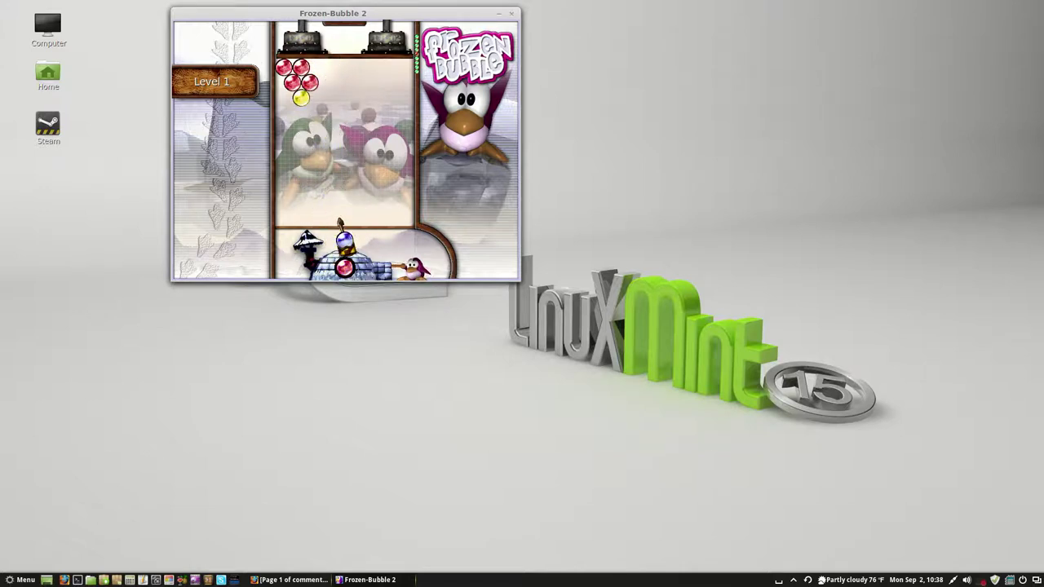
{"action": "key", "text": "Up"}
{"action": "key", "text": "Left"}
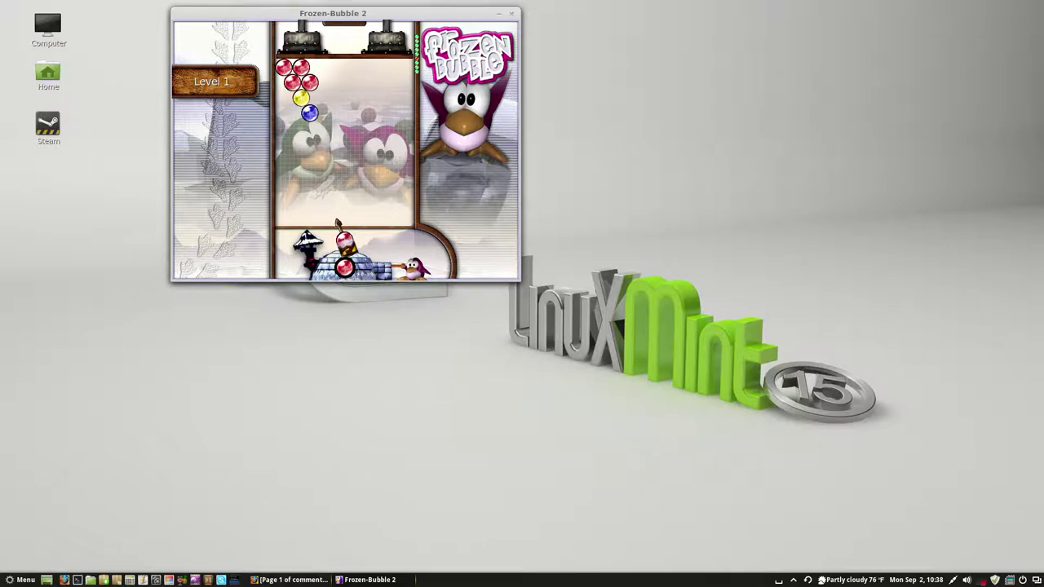
{"action": "key", "text": "Right"}
{"action": "key", "text": "Up"}
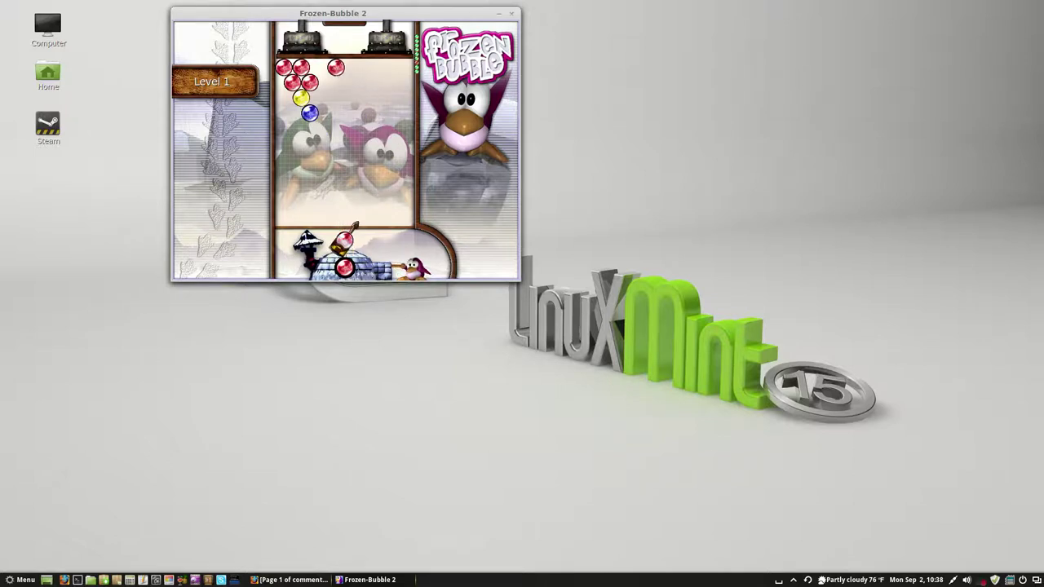
{"action": "key", "text": "Up"}
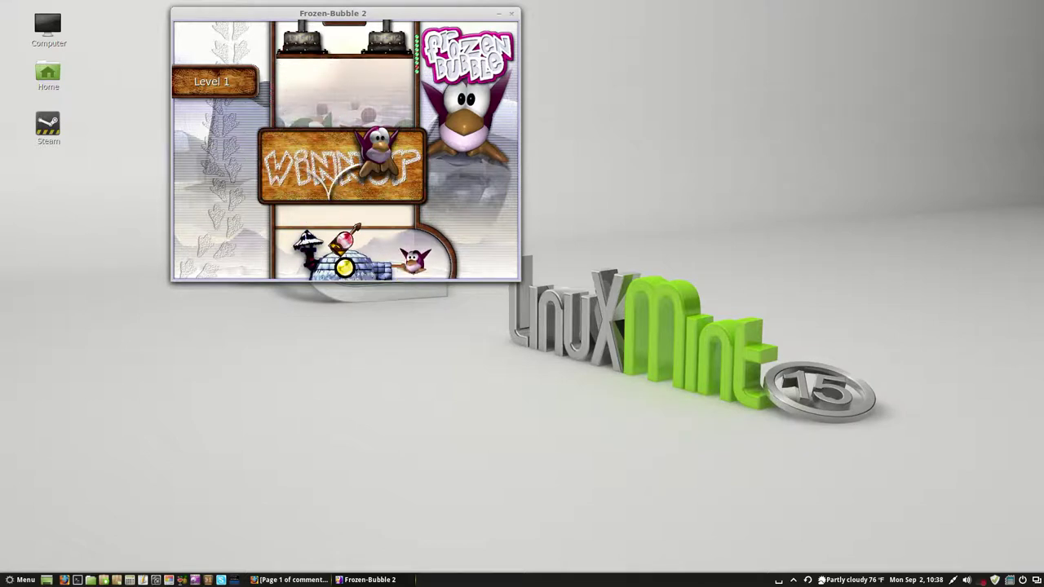
Play the opening shots of level 2 at the purple and white bubbles, and close Frozen-Bubble
{"action": "key", "text": "Up"}
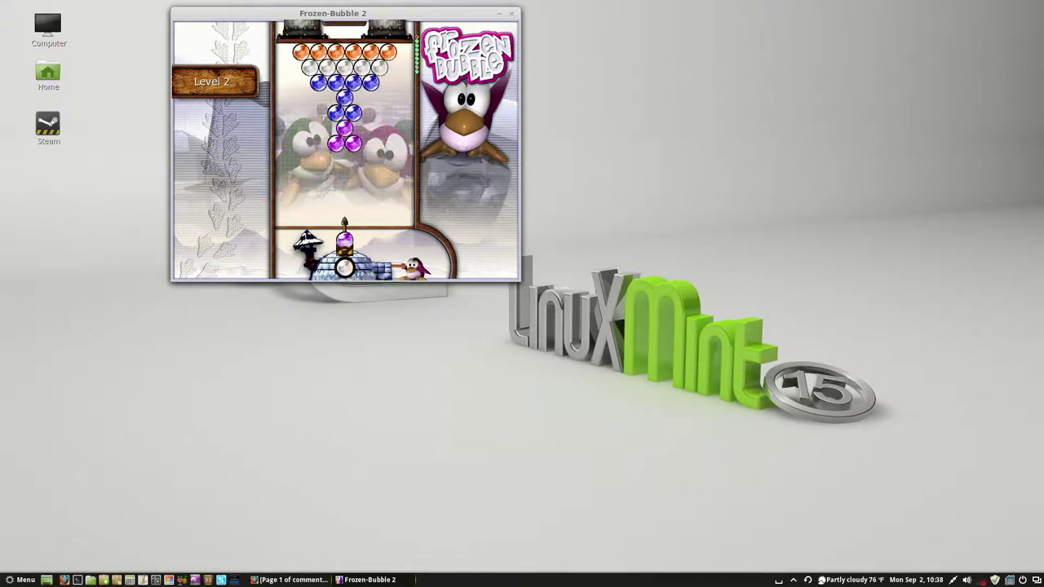
{"action": "key", "text": "Up"}
{"action": "key", "text": "Left"}
{"action": "key", "text": "Up"}
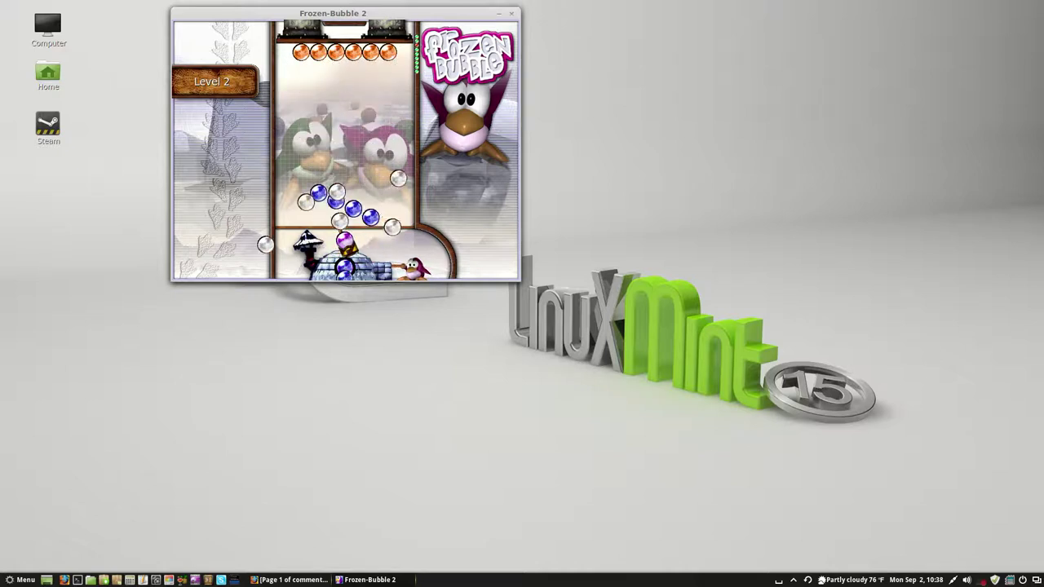
{"action": "left_click", "coordinate": [513, 13]}
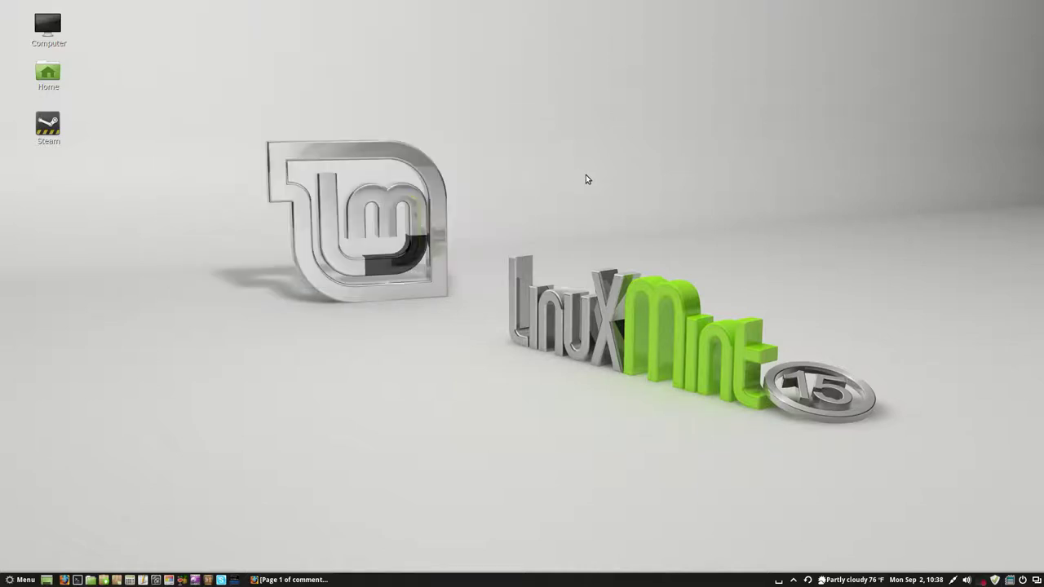
Look through the Graphics, Internet and Office categories of the application launcher to review the installed programs
{"action": "left_click", "coordinate": [16, 579]}
{"action": "mouse_move", "coordinate": [81, 364]}
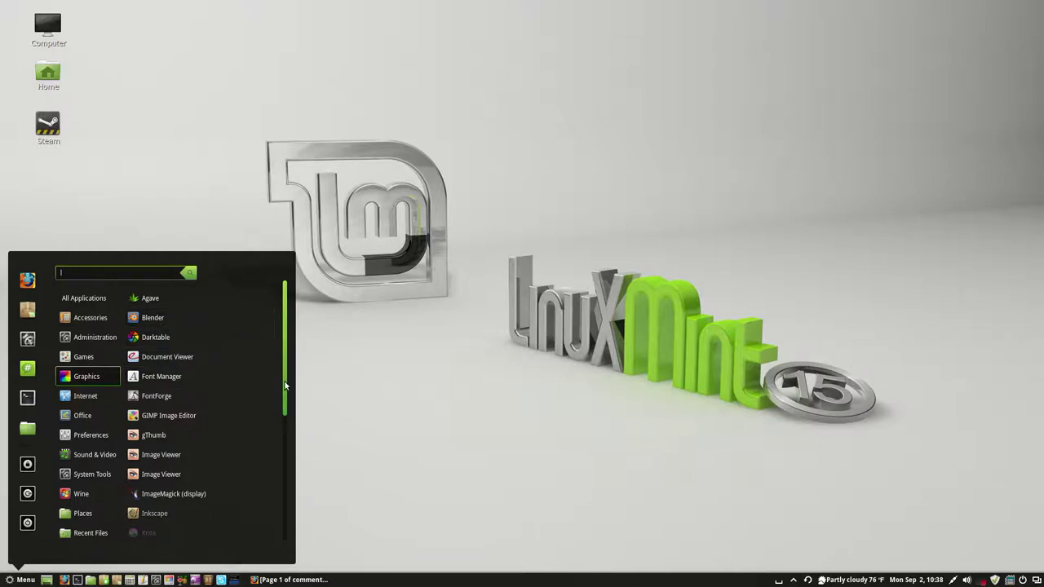
{"action": "scroll", "coordinate": [219, 457], "scroll_direction": "down", "scroll_amount": 3}
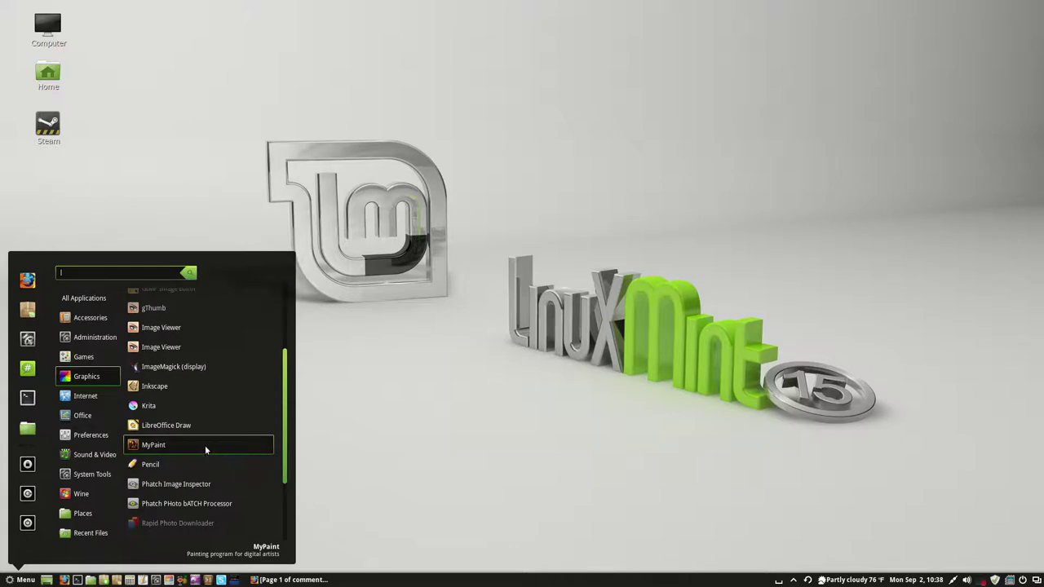
{"action": "scroll", "coordinate": [204, 430], "scroll_direction": "down", "scroll_amount": 3}
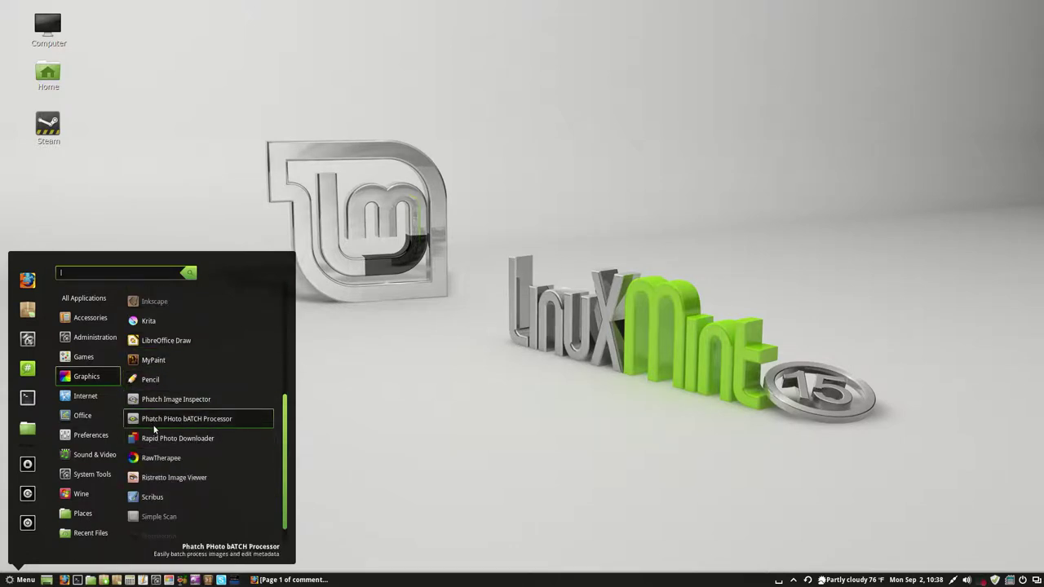
{"action": "scroll", "coordinate": [186, 473], "scroll_direction": "down", "scroll_amount": 1}
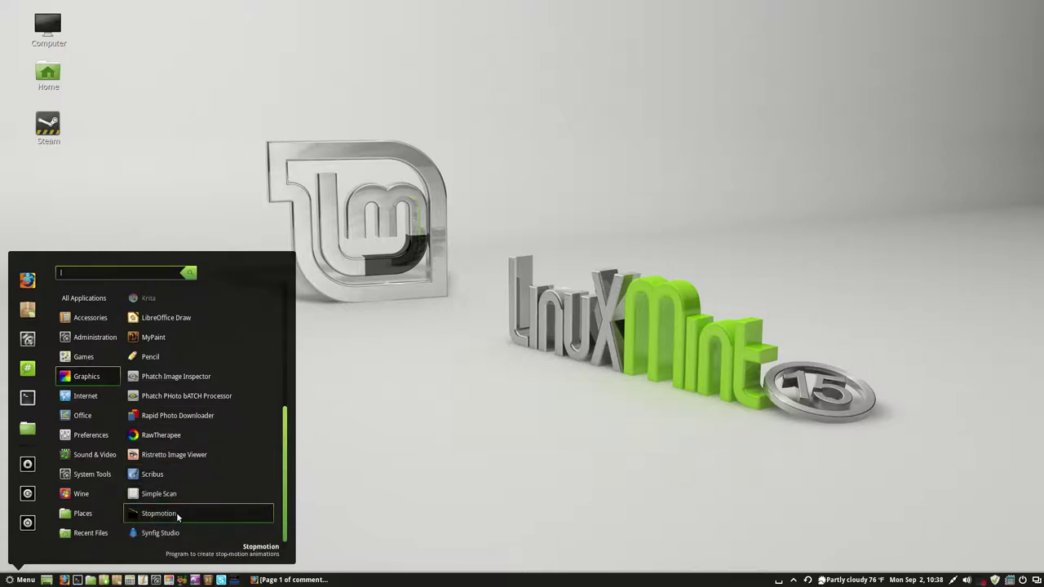
{"action": "scroll", "coordinate": [186, 510], "scroll_direction": "up", "scroll_amount": 11}
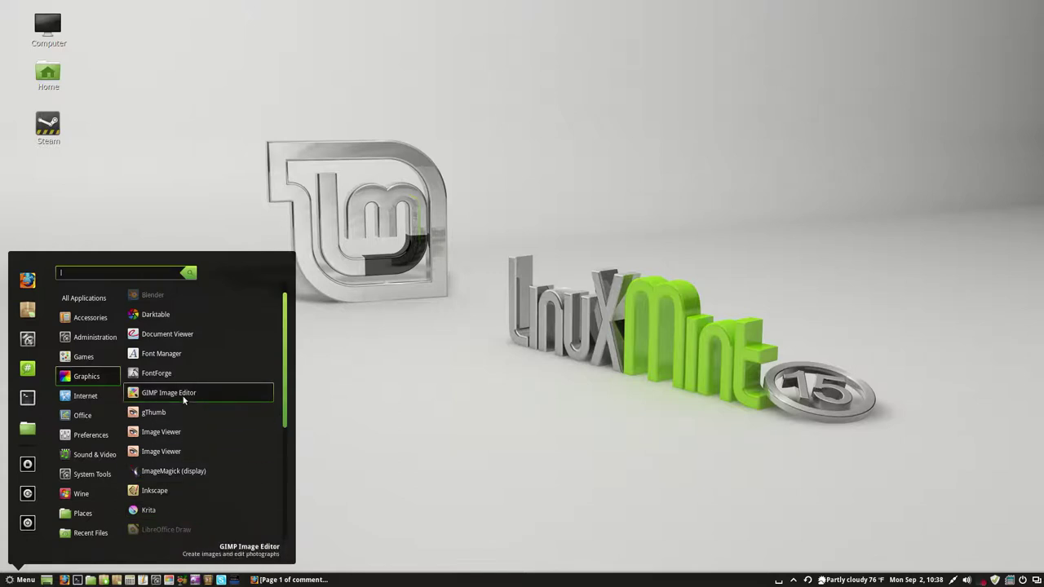
{"action": "mouse_move", "coordinate": [91, 395]}
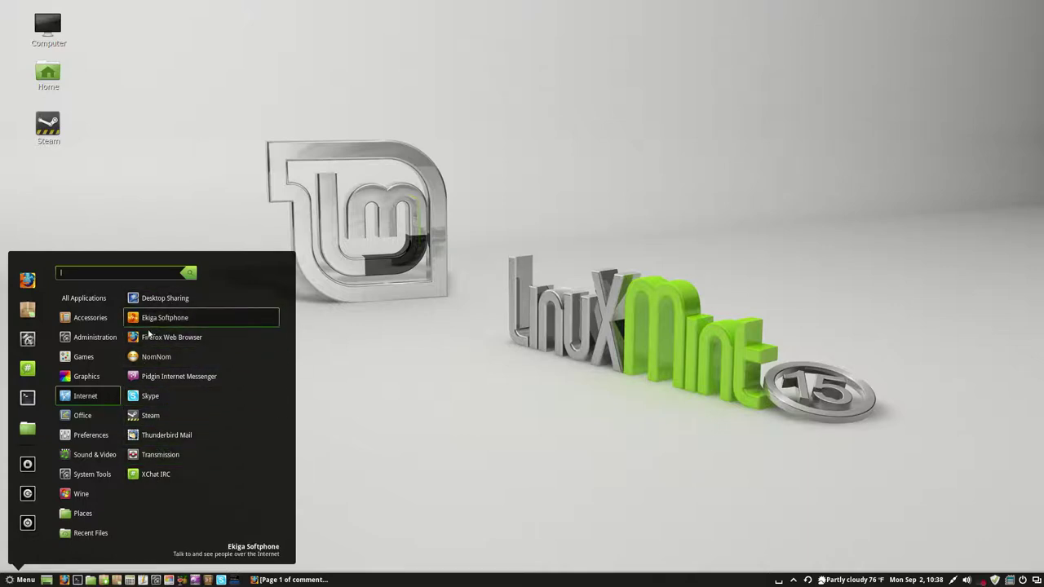
{"action": "mouse_move", "coordinate": [98, 416]}
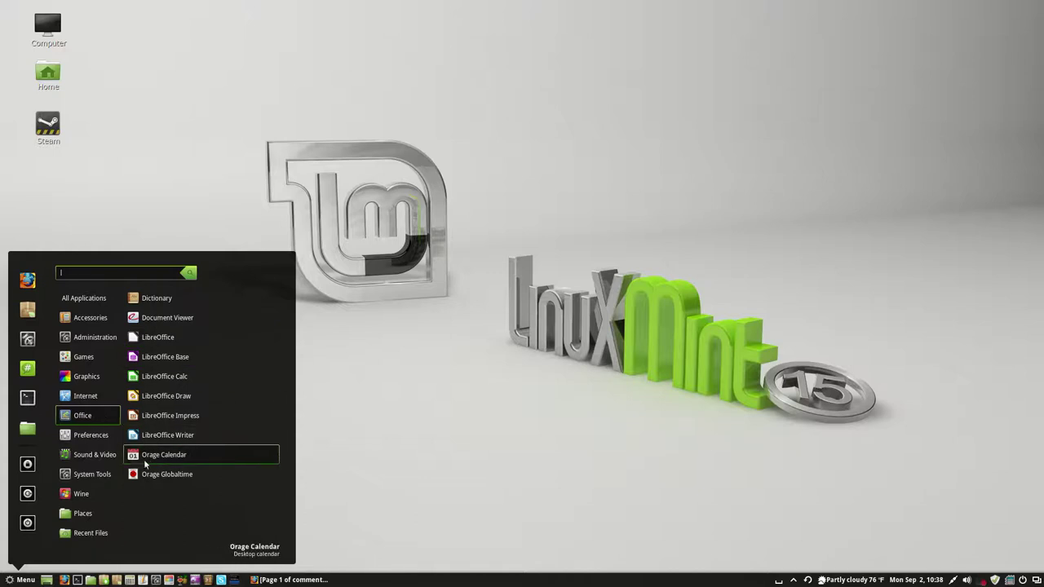
Look through the Preferences category of the application launcher and open System Information
{"action": "scroll", "coordinate": [202, 367], "scroll_direction": "down", "scroll_amount": 3}
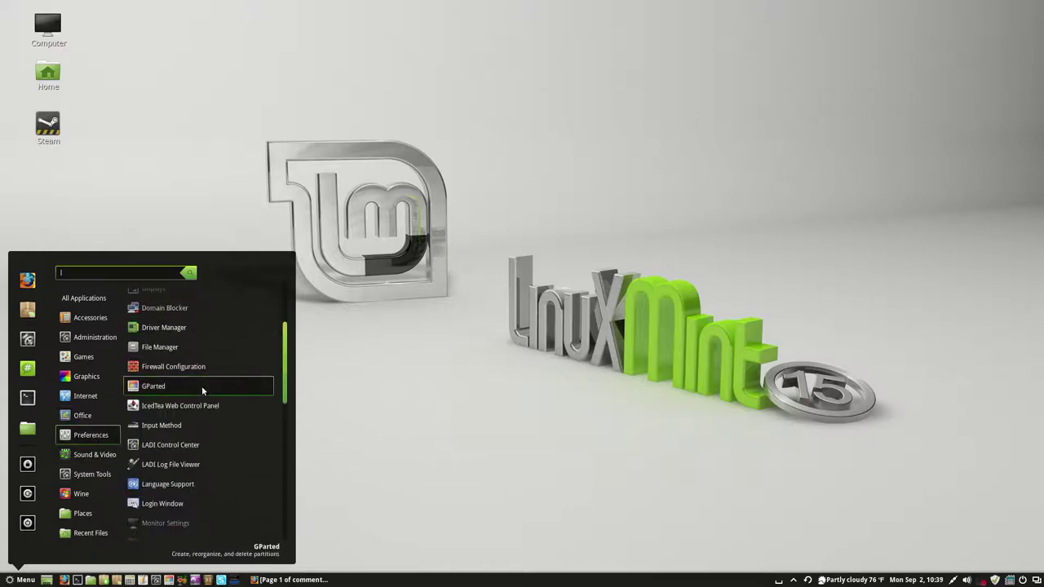
{"action": "scroll", "coordinate": [201, 391], "scroll_direction": "up", "scroll_amount": 2}
{"action": "scroll", "coordinate": [188, 417], "scroll_direction": "down", "scroll_amount": 3}
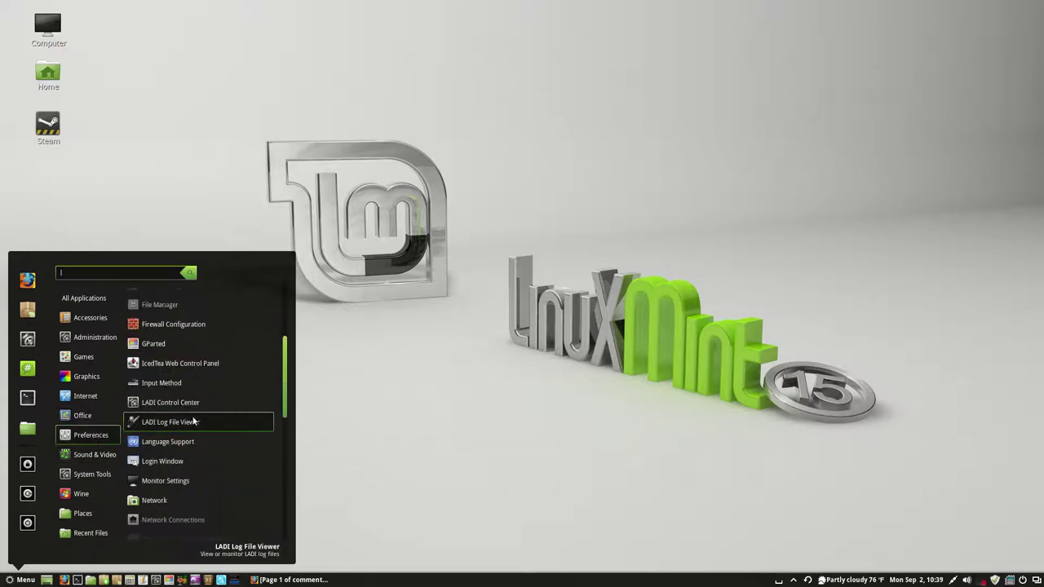
{"action": "scroll", "coordinate": [195, 422], "scroll_direction": "down", "scroll_amount": 4}
{"action": "scroll", "coordinate": [194, 422], "scroll_direction": "down", "scroll_amount": 2}
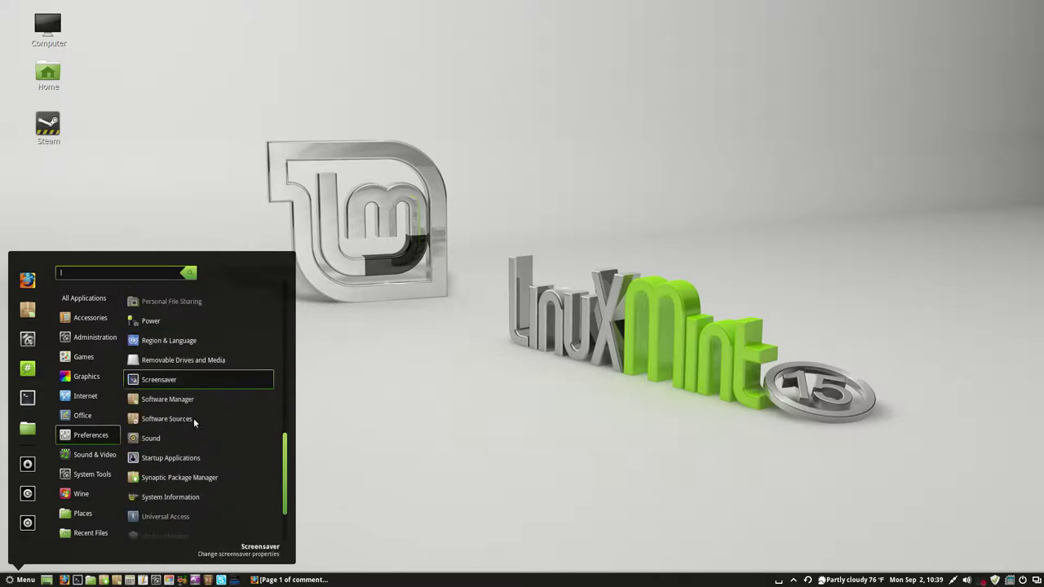
{"action": "left_click", "coordinate": [192, 499]}
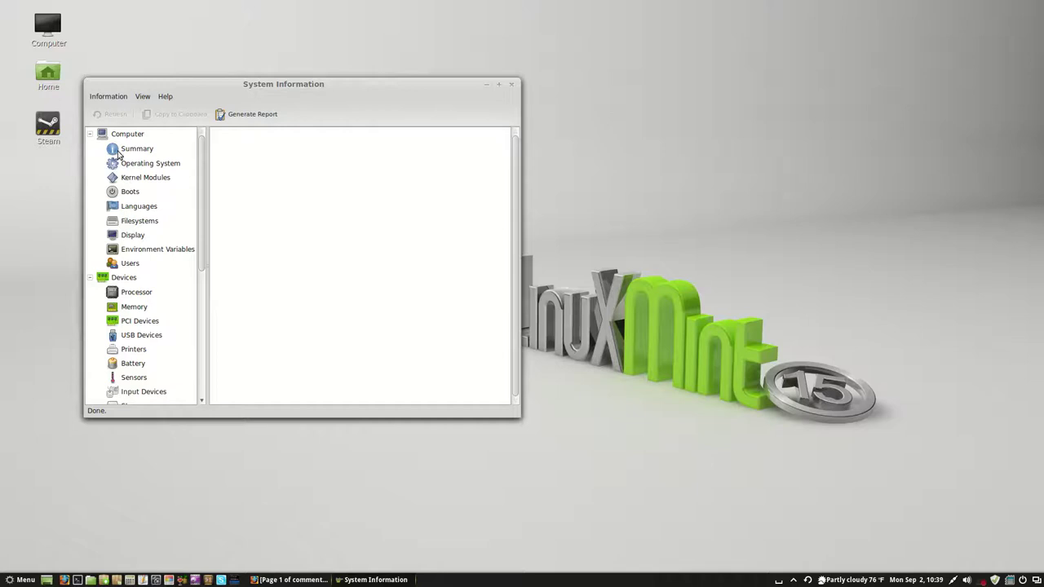
Examine the computer's Summary, Operating System and Kernel Modules pages
{"action": "left_click", "coordinate": [109, 134]}
{"action": "left_click", "coordinate": [122, 149]}
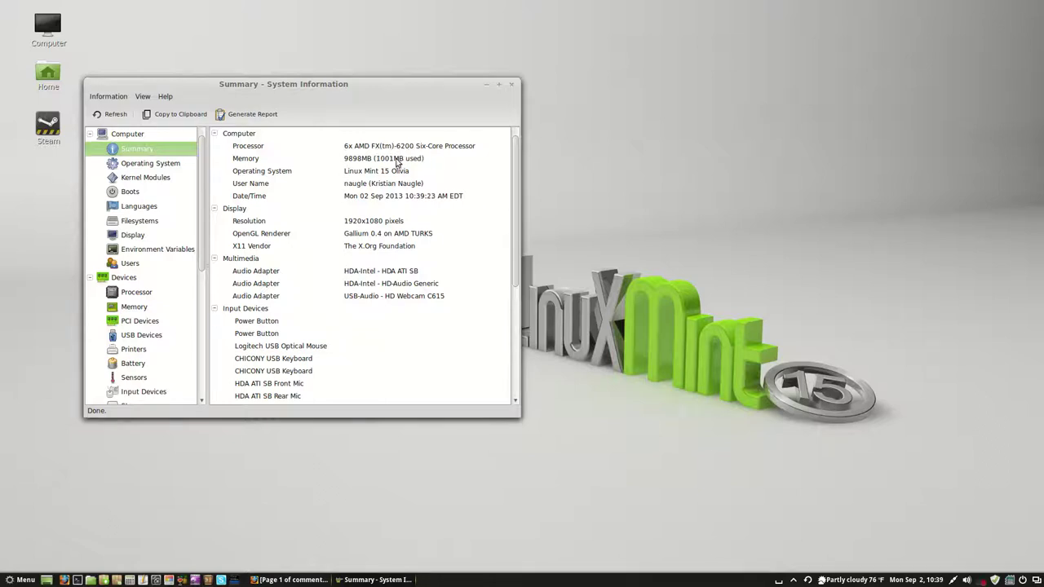
{"action": "scroll", "coordinate": [319, 240], "scroll_direction": "down", "scroll_amount": 5}
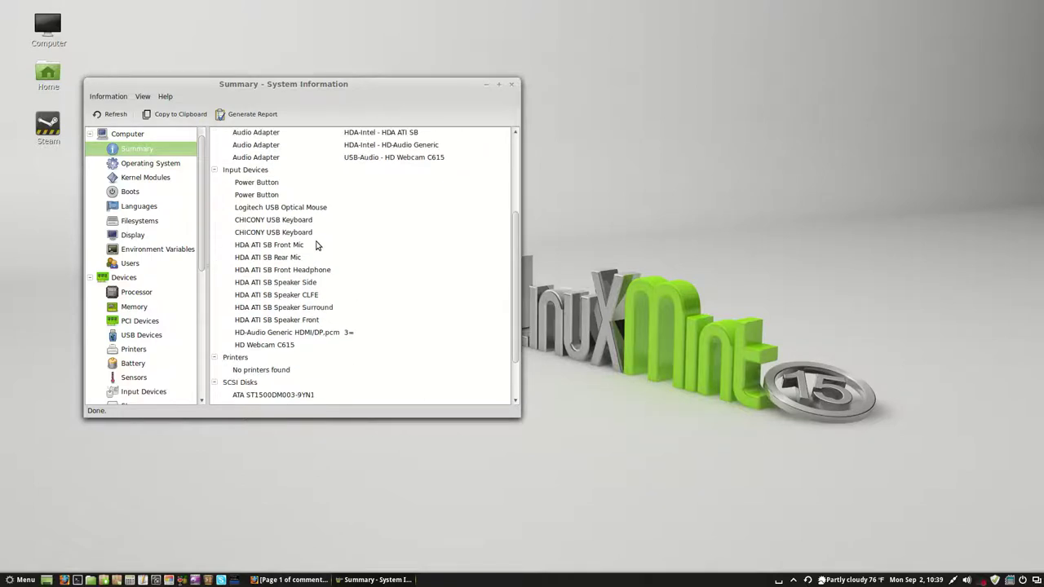
{"action": "left_click", "coordinate": [143, 164]}
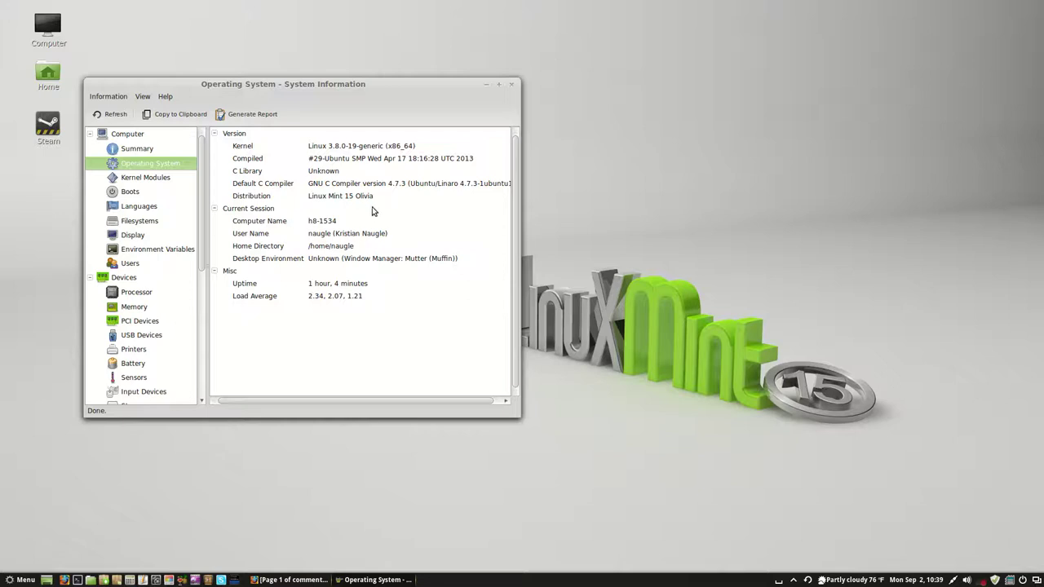
{"action": "left_click", "coordinate": [128, 179]}
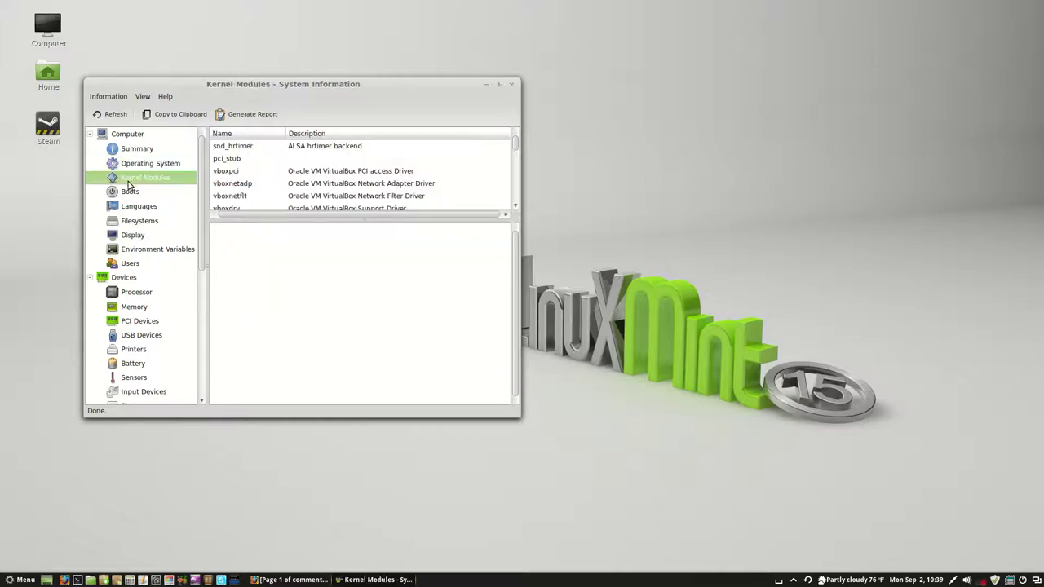
Examine the Processor, Memory, PCI Devices and USB Devices pages of the hardware listing
{"action": "left_click", "coordinate": [132, 291]}
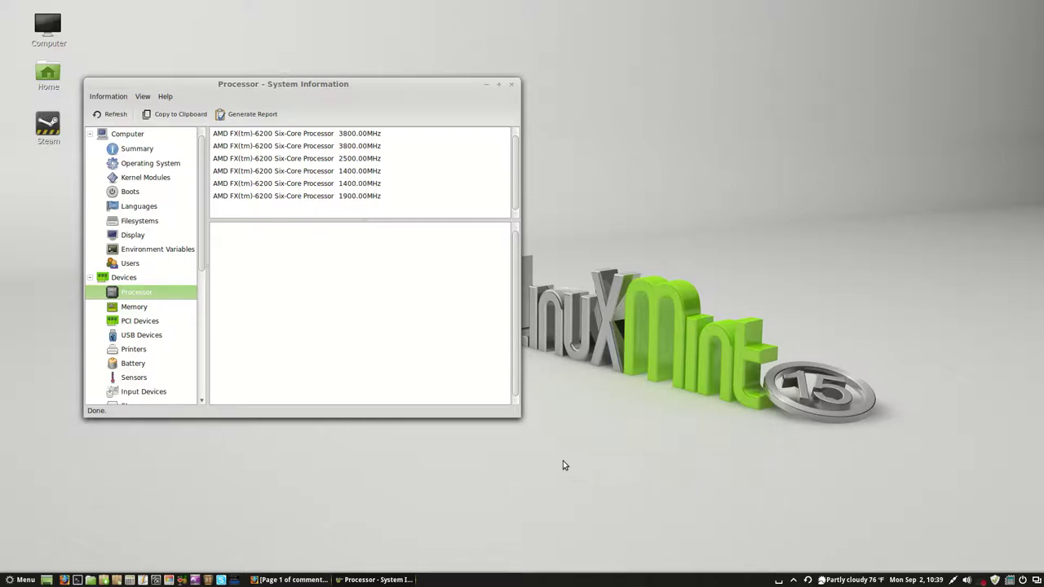
{"action": "left_click", "coordinate": [143, 307]}
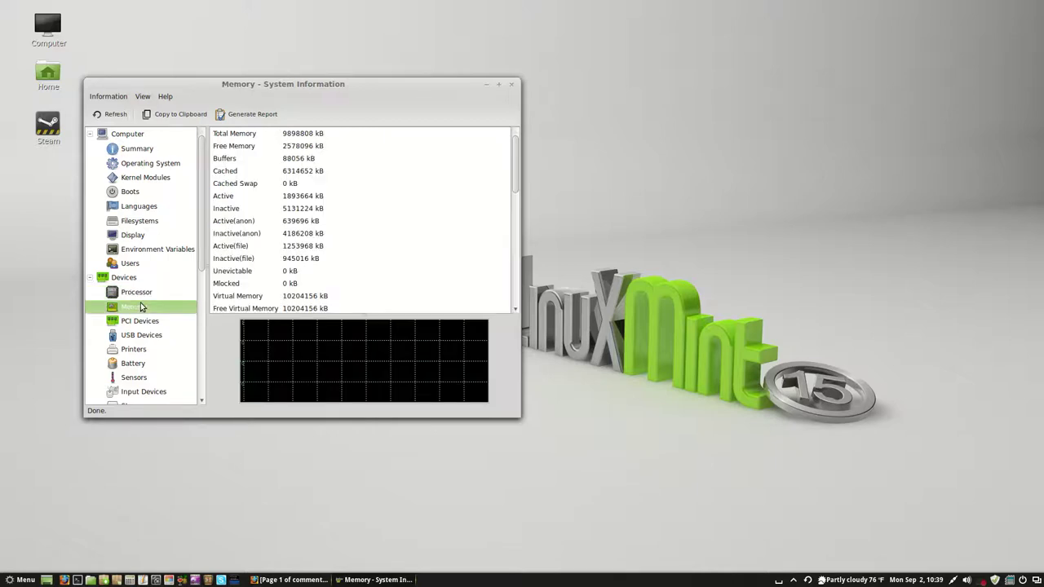
{"action": "left_click", "coordinate": [141, 322]}
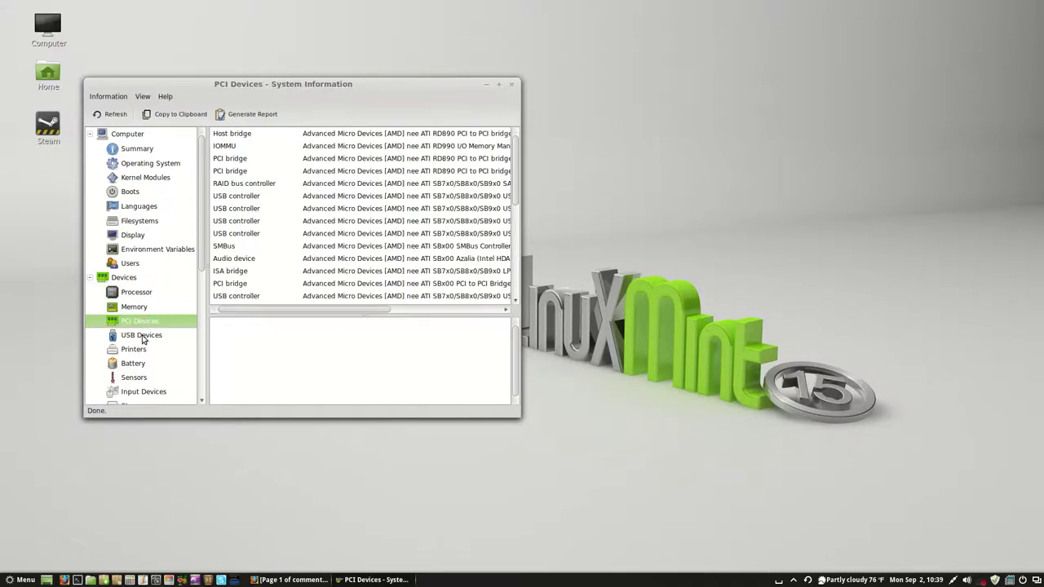
{"action": "left_click", "coordinate": [143, 336]}
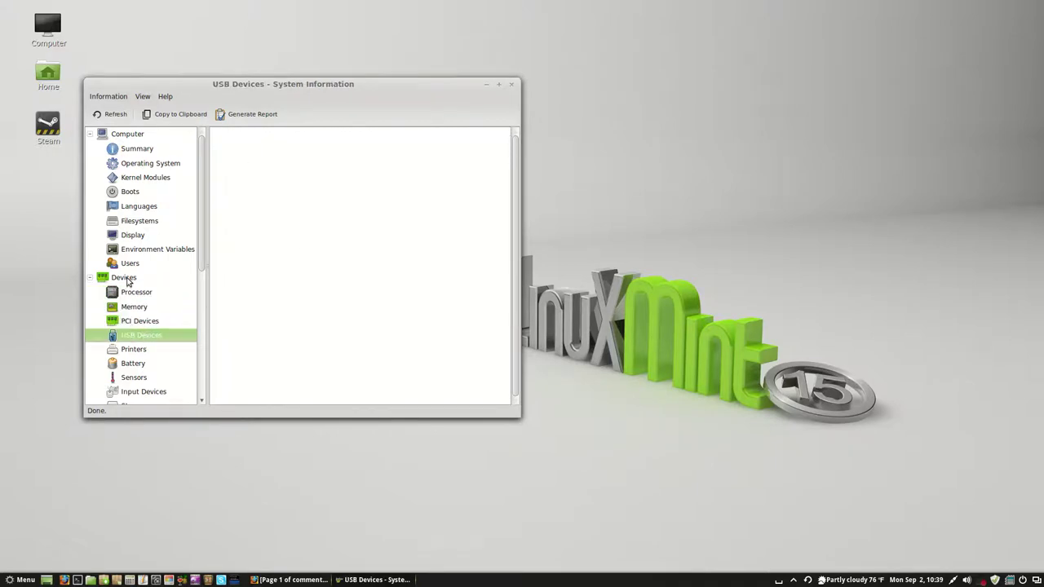
Examine the Sensors page of the hardware listing, then close System Information
{"action": "left_click", "coordinate": [140, 379]}
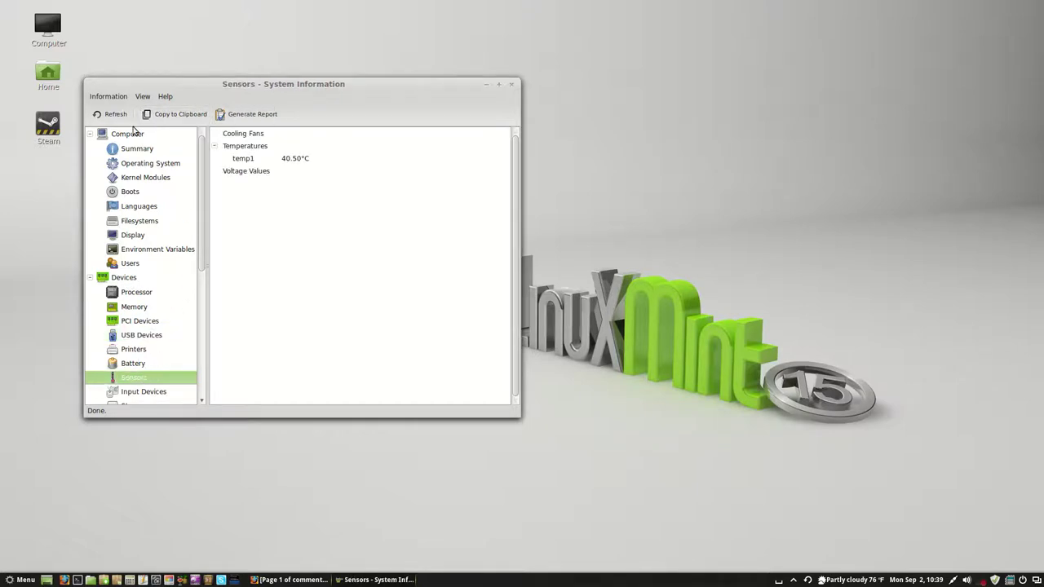
{"action": "key", "text": "alt+v"}
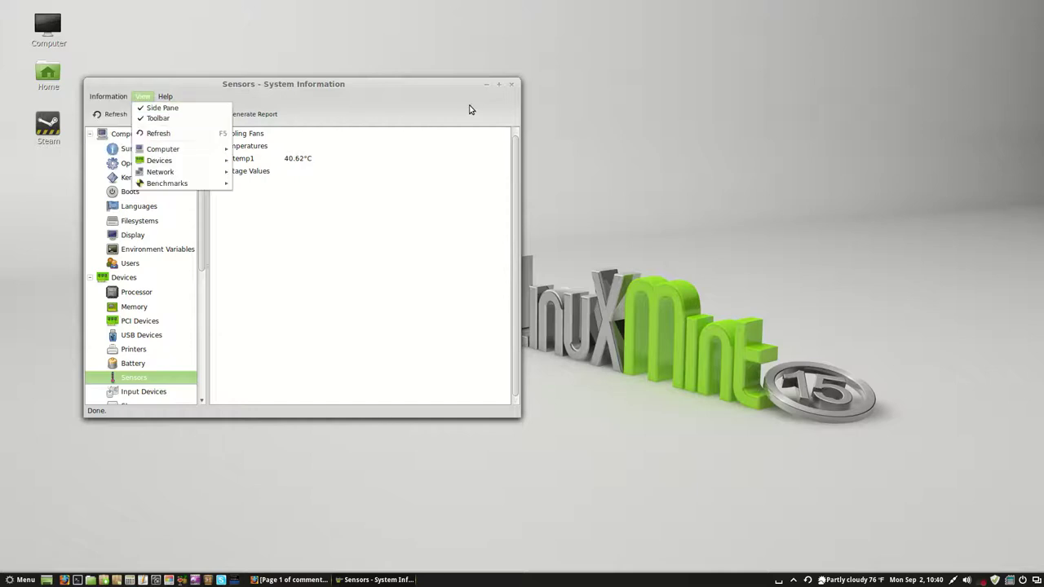
{"action": "left_click", "coordinate": [475, 104]}
{"action": "left_click", "coordinate": [512, 84]}
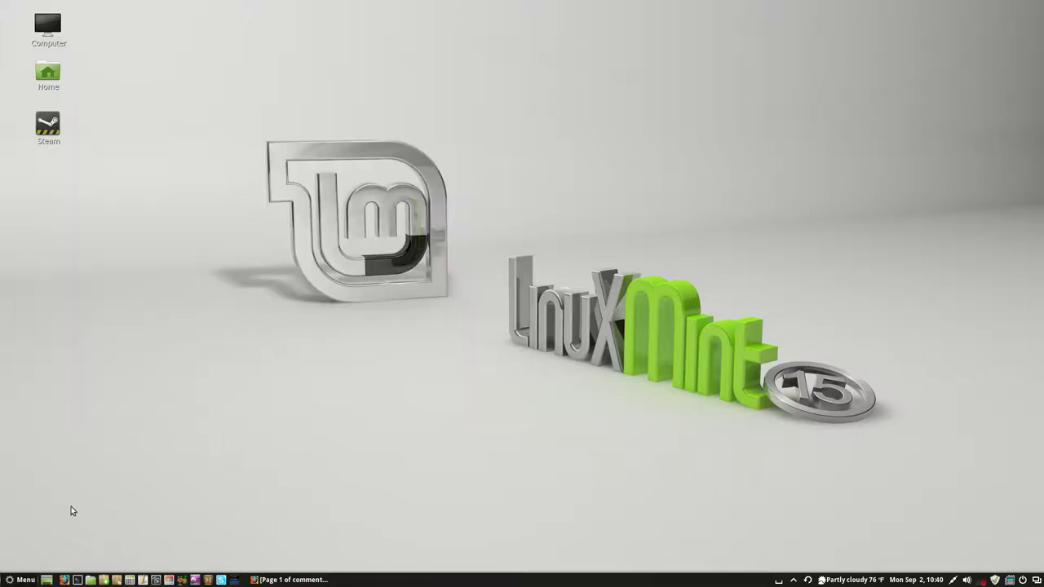
Look through the System Tools category of the application launcher, open System Monitor and move its window toward the middle of the desktop
{"action": "key", "text": "super"}
{"action": "mouse_move", "coordinate": [95, 475]}
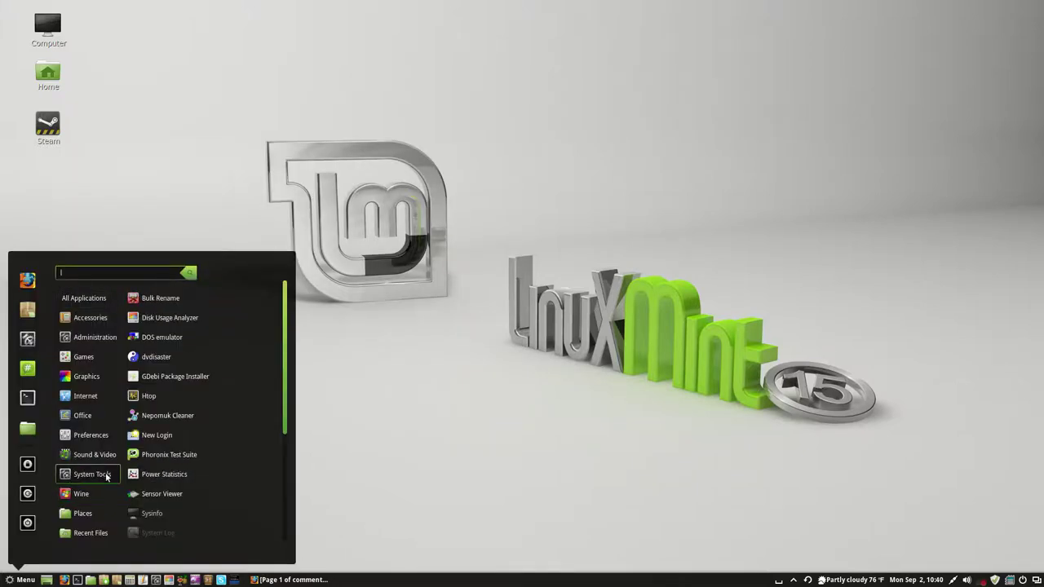
{"action": "scroll", "coordinate": [174, 482], "scroll_direction": "down", "scroll_amount": 3}
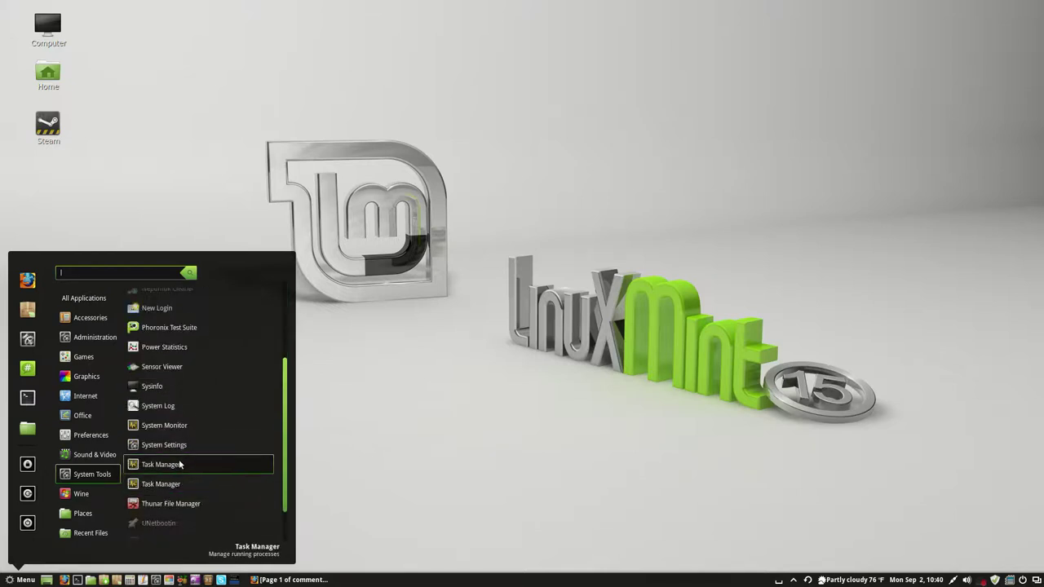
{"action": "scroll", "coordinate": [180, 464], "scroll_direction": "down", "scroll_amount": 2}
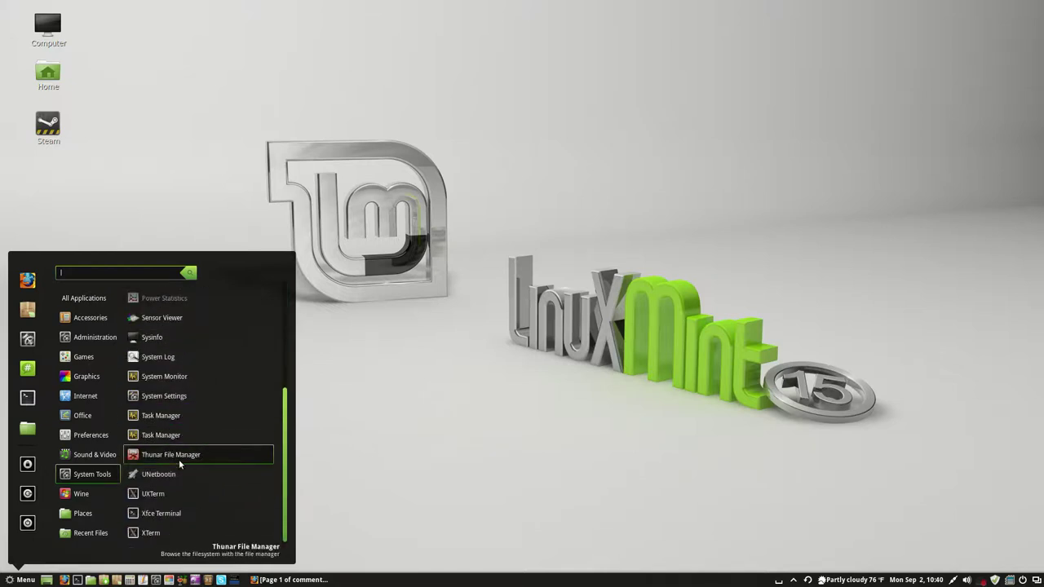
{"action": "left_click", "coordinate": [179, 380]}
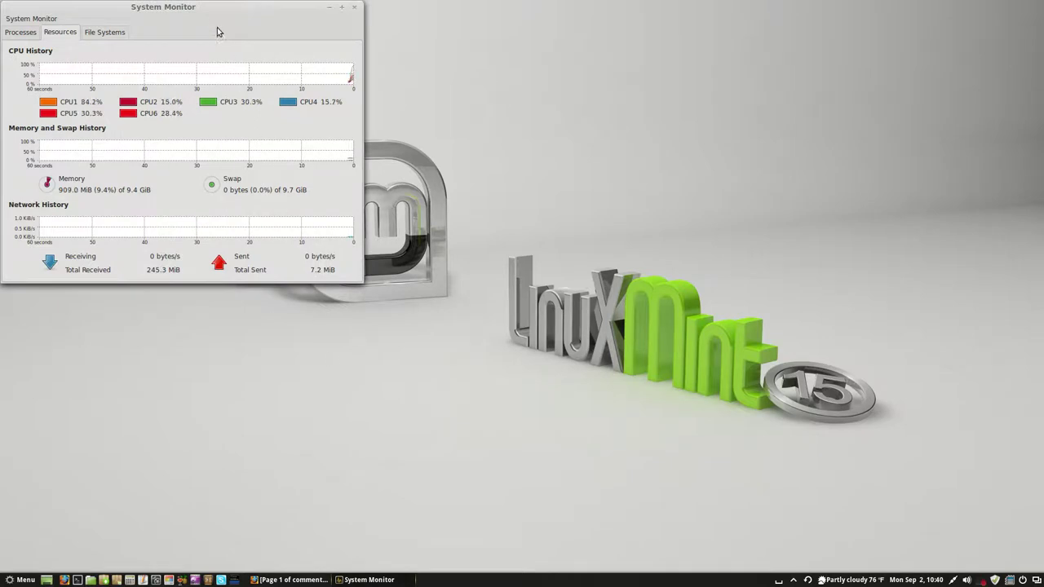
{"action": "left_click_drag", "start_coordinate": [206, 40], "coordinate": [430, 192]}
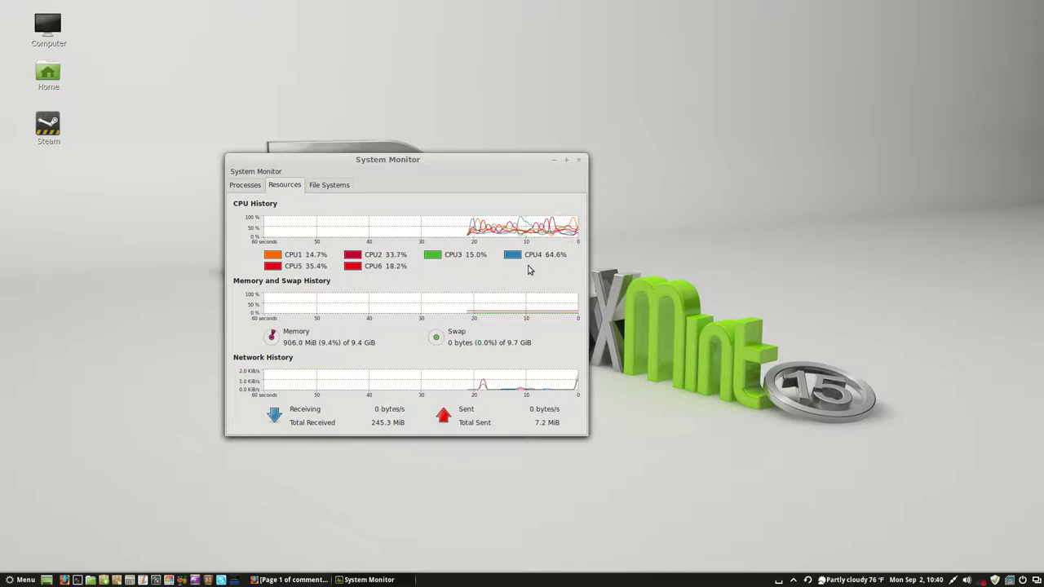
Examine System Monitor's File Systems and Processes pages and return to the Resources graphs
{"action": "left_click", "coordinate": [326, 185]}
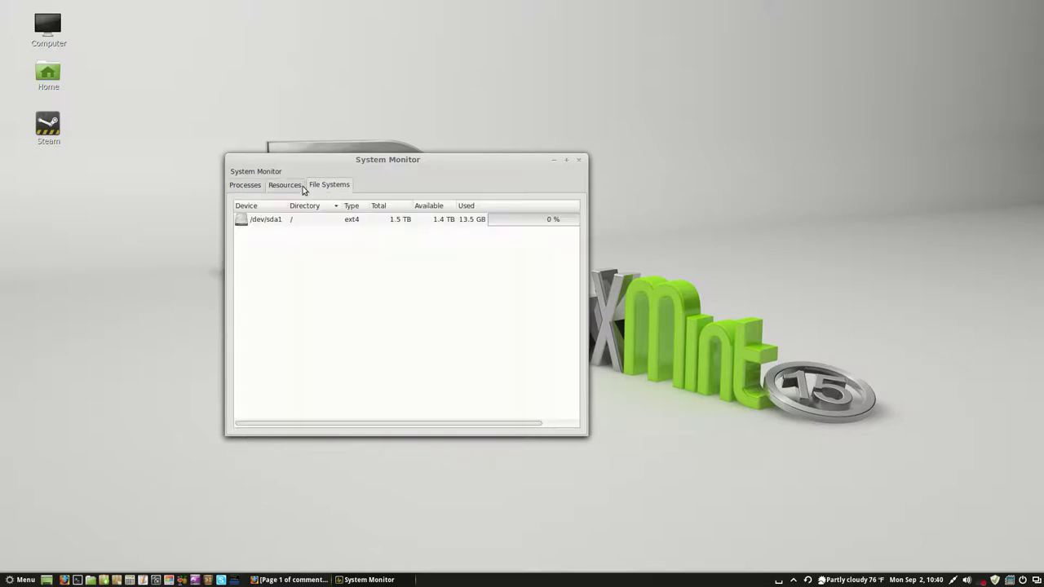
{"action": "left_click", "coordinate": [247, 188]}
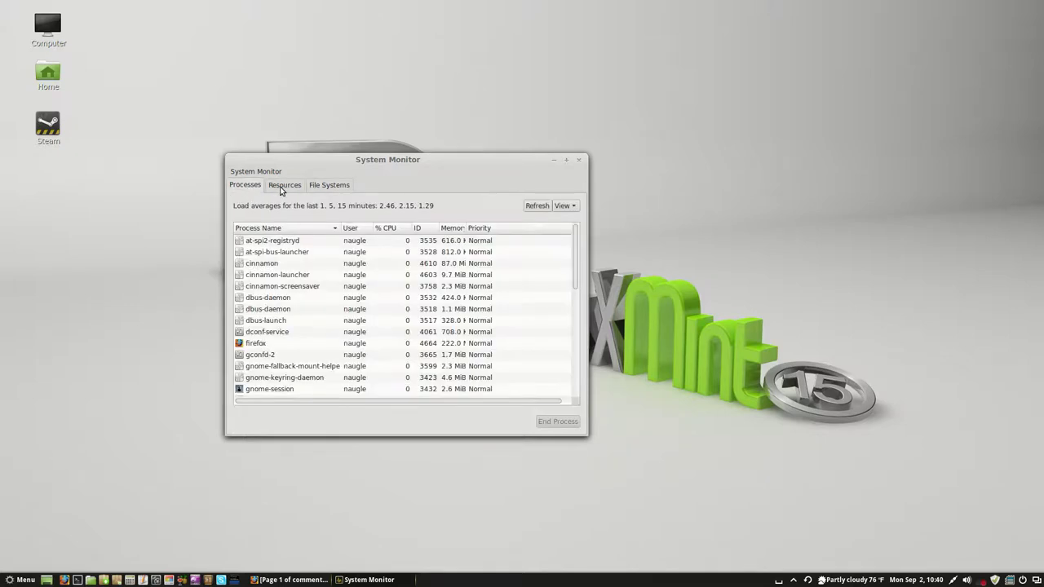
{"action": "left_click", "coordinate": [283, 185]}
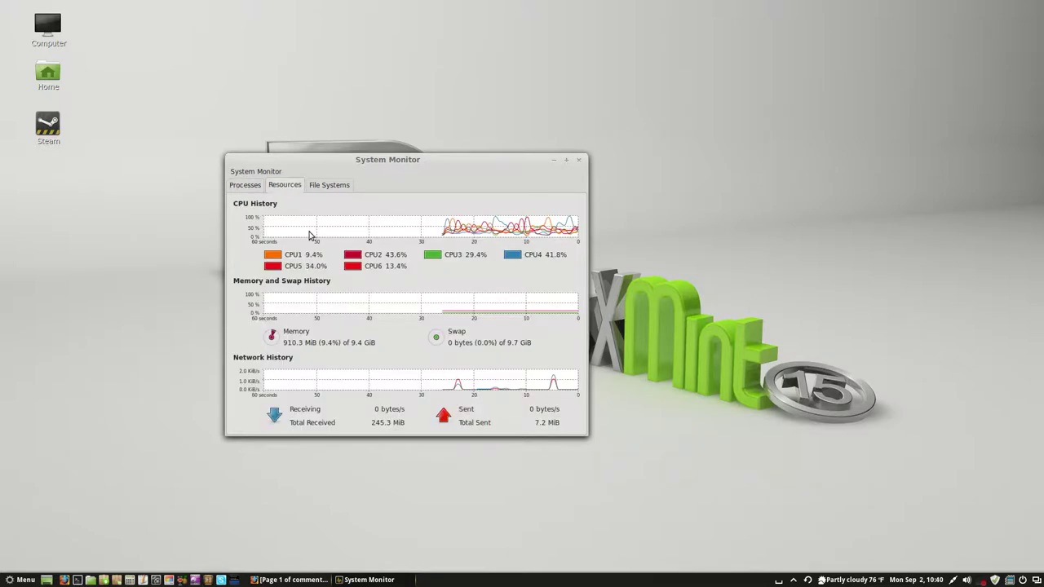
View the open Facebook and YouTube pages in Firefox, then minimize the browser and close System Monitor
{"action": "left_click", "coordinate": [293, 580]}
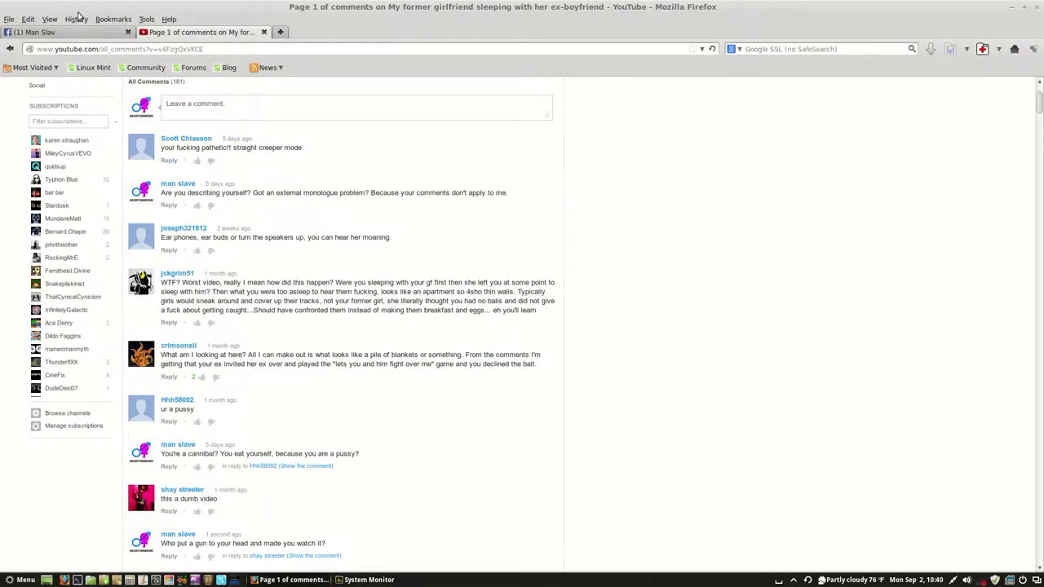
{"action": "left_click", "coordinate": [75, 36]}
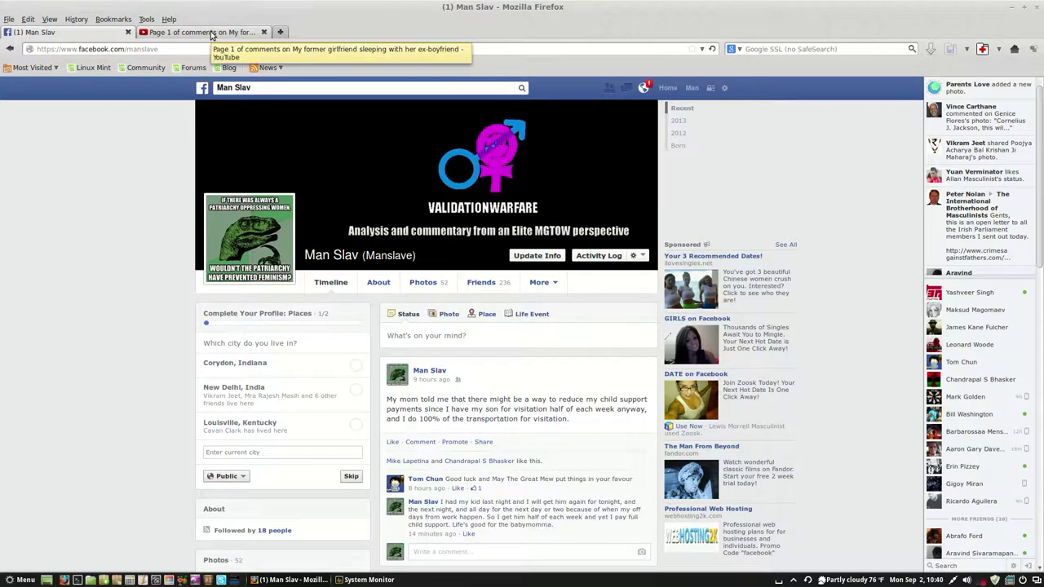
{"action": "left_click", "coordinate": [211, 33]}
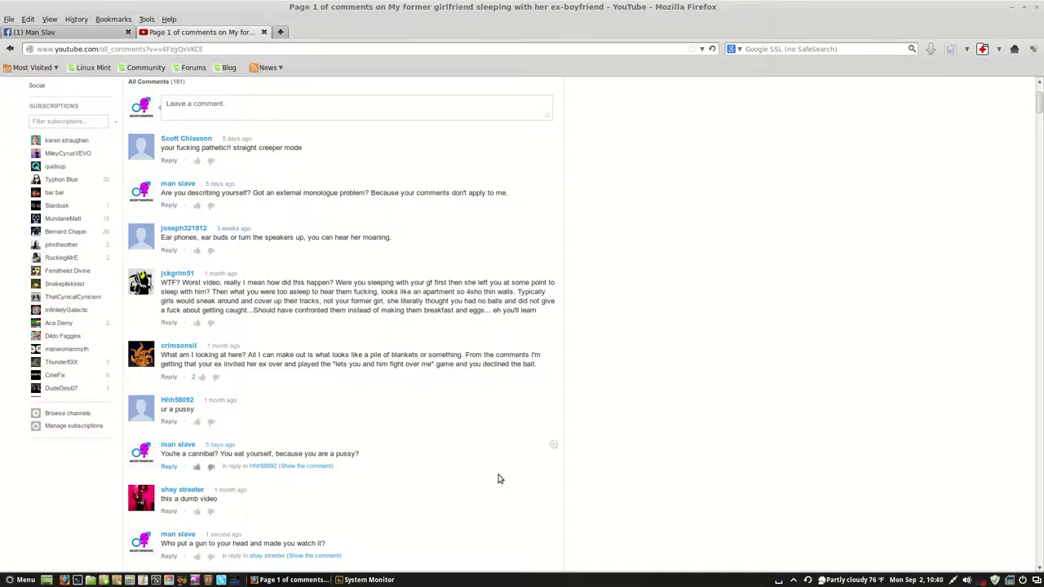
{"action": "left_click", "coordinate": [1013, 8]}
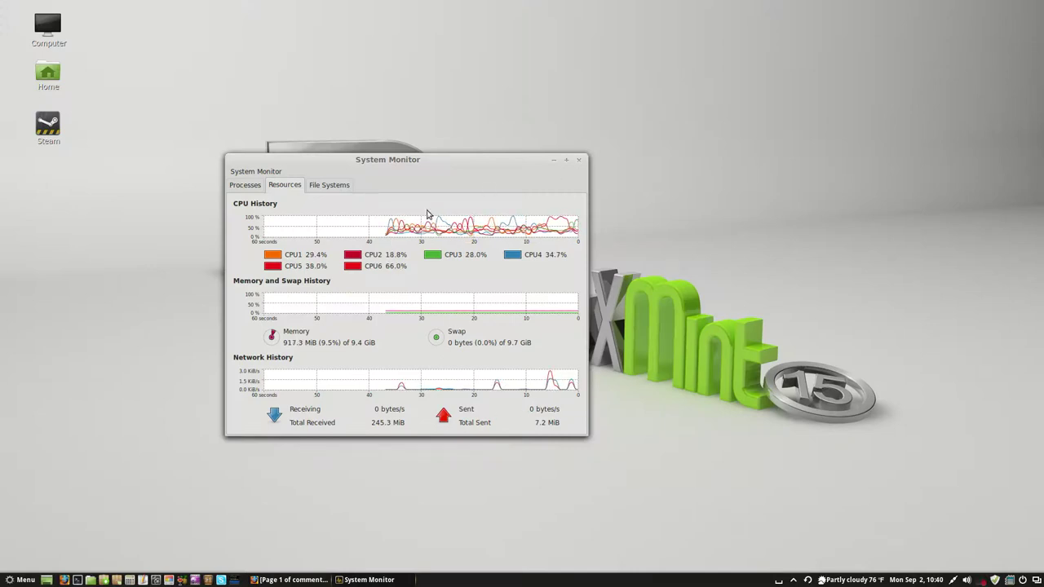
{"action": "key", "text": "alt+F4"}
Open HandBrake from the Sound & Video category of the application launcher, view its main window and close it
{"action": "key", "text": "super"}
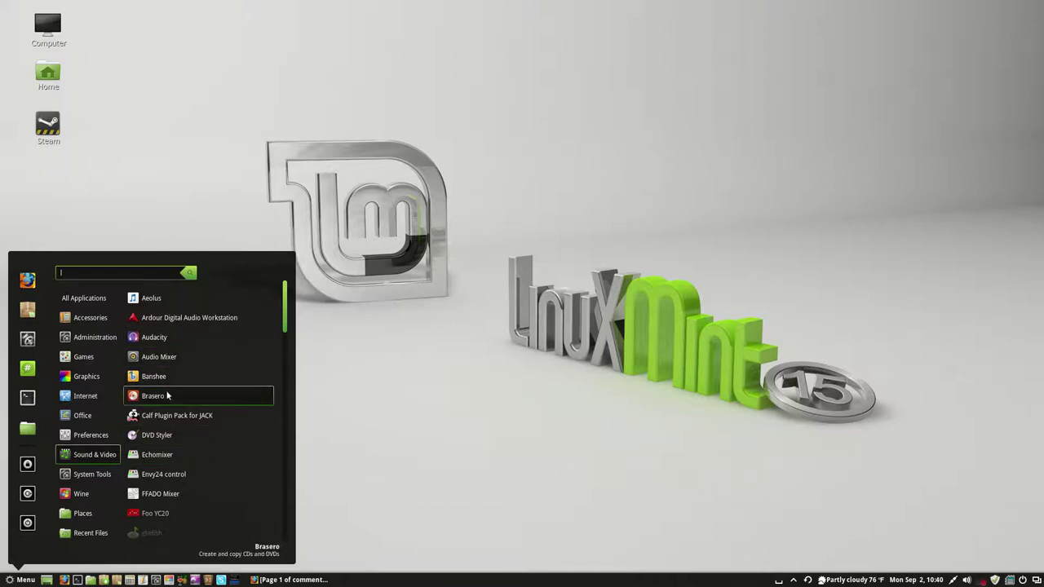
{"action": "scroll", "coordinate": [168, 396], "scroll_direction": "down", "scroll_amount": 3}
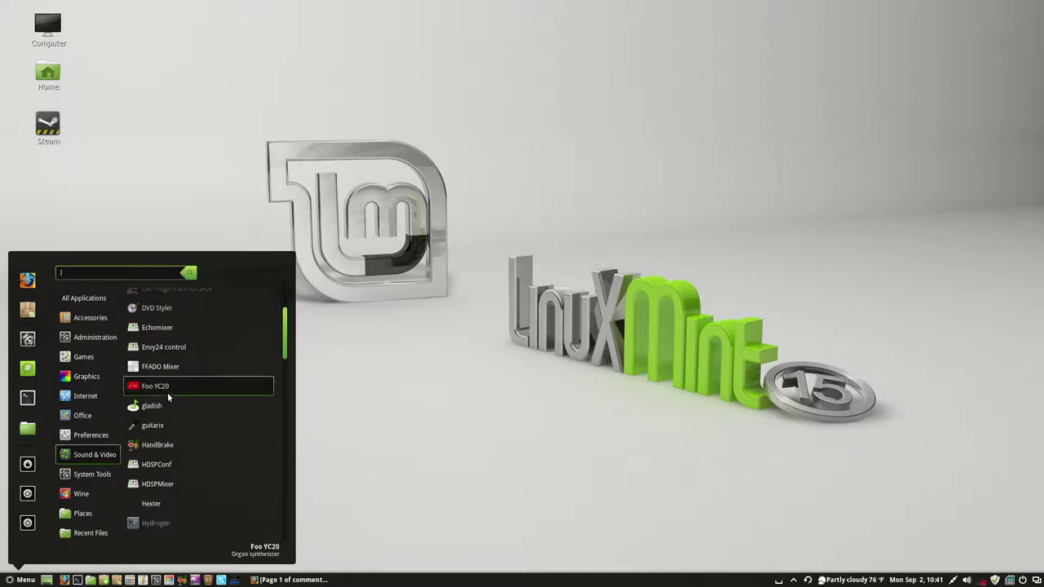
{"action": "left_click", "coordinate": [164, 445]}
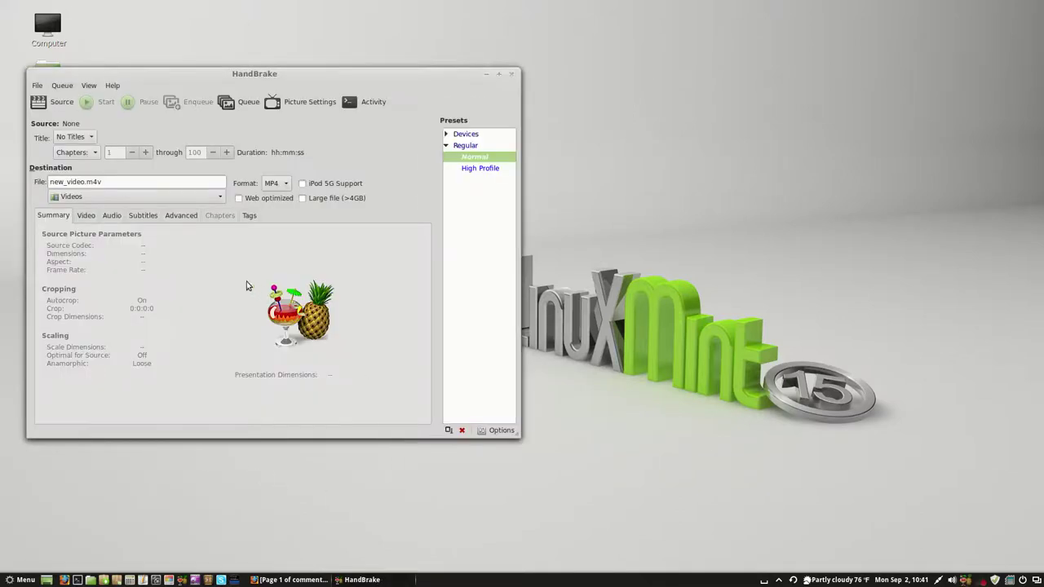
{"action": "left_click", "coordinate": [511, 74]}
Look through the whole Sound & Video category of the application launcher to review the installed media programs
{"action": "left_click", "coordinate": [23, 579]}
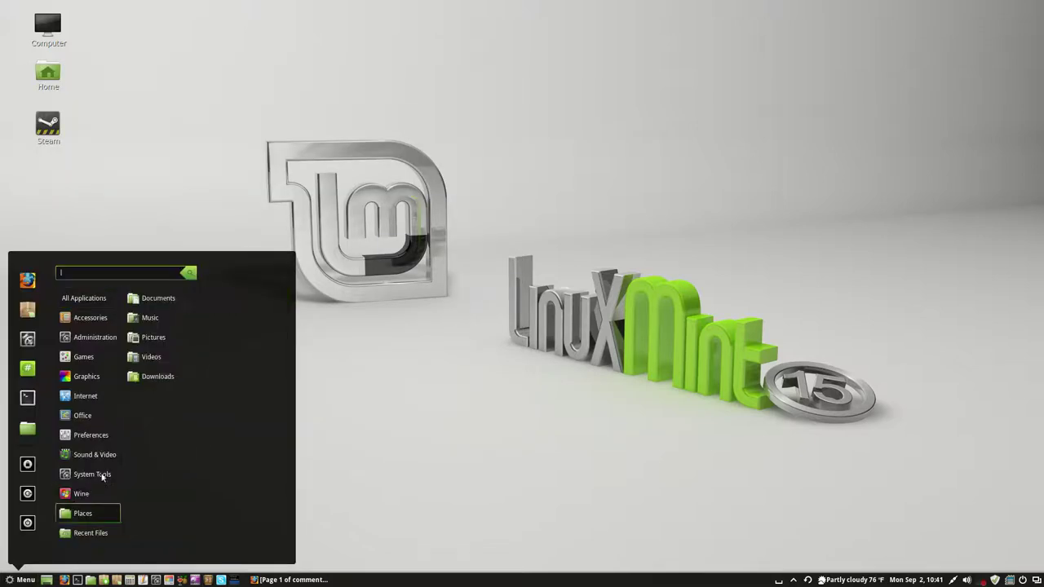
{"action": "scroll", "coordinate": [201, 481], "scroll_direction": "down", "scroll_amount": 5}
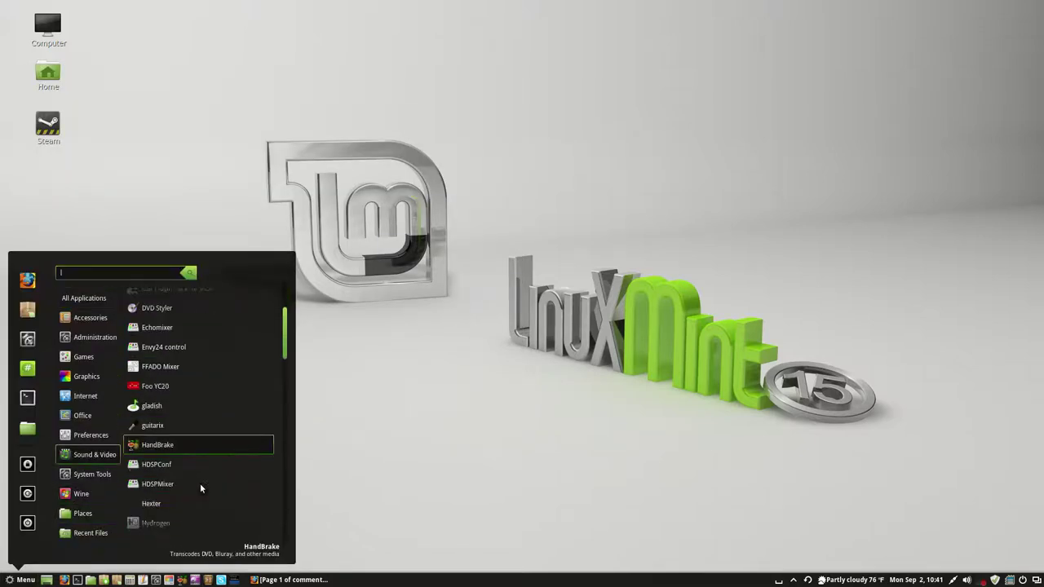
{"action": "scroll", "coordinate": [194, 484], "scroll_direction": "down", "scroll_amount": 2}
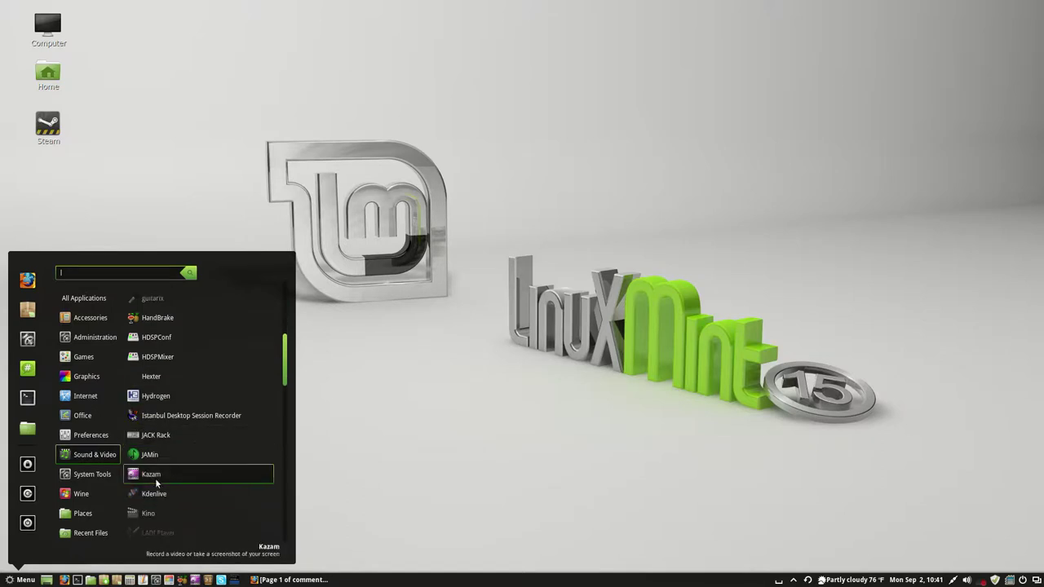
{"action": "scroll", "coordinate": [166, 480], "scroll_direction": "down", "scroll_amount": 4}
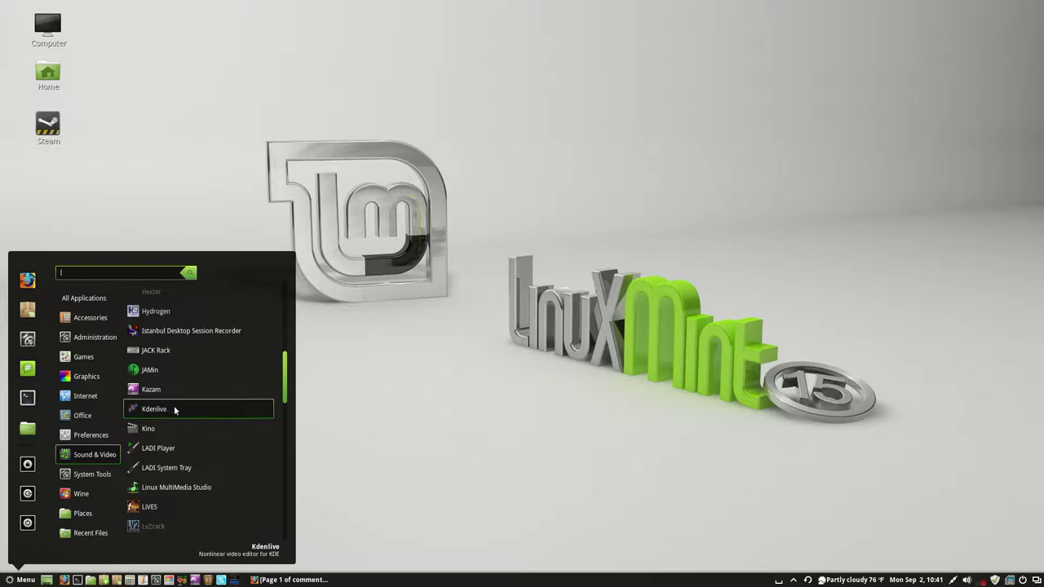
{"action": "scroll", "coordinate": [174, 409], "scroll_direction": "down", "scroll_amount": 4}
{"action": "scroll", "coordinate": [180, 426], "scroll_direction": "down", "scroll_amount": 6}
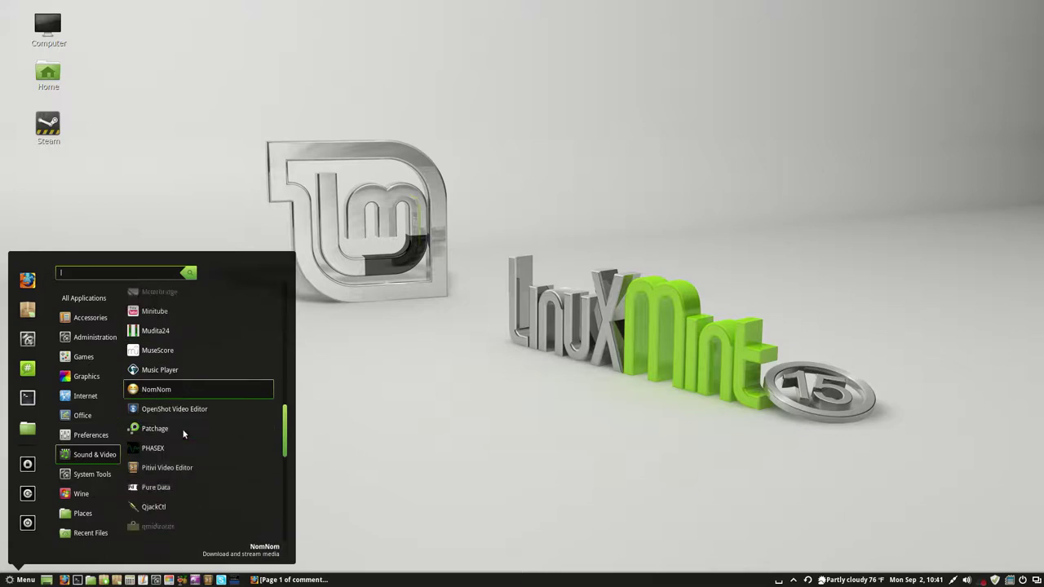
{"action": "scroll", "coordinate": [183, 435], "scroll_direction": "down", "scroll_amount": 1}
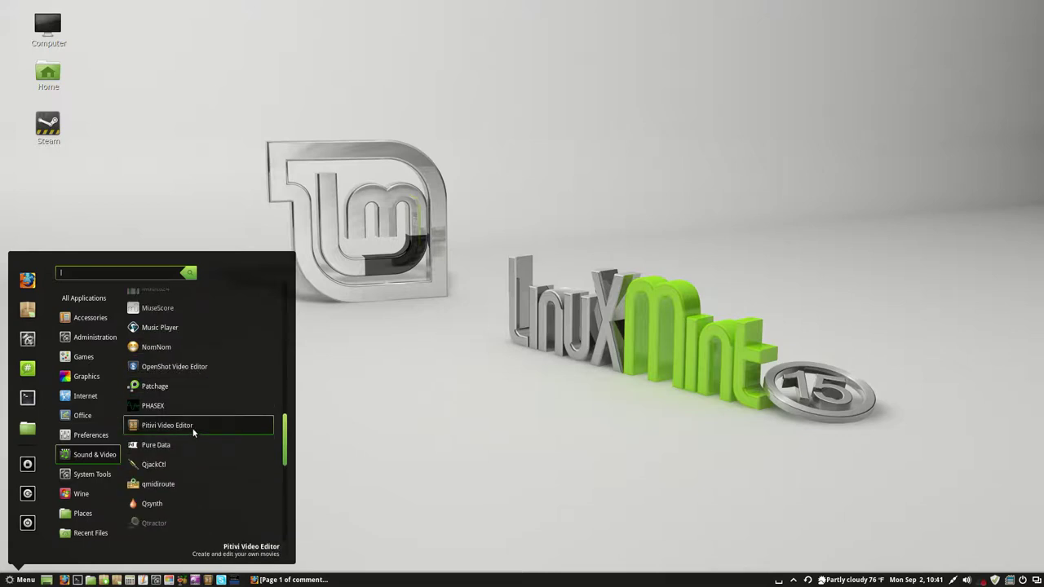
{"action": "scroll", "coordinate": [190, 430], "scroll_direction": "down", "scroll_amount": 5}
{"action": "scroll", "coordinate": [199, 441], "scroll_direction": "down", "scroll_amount": 1}
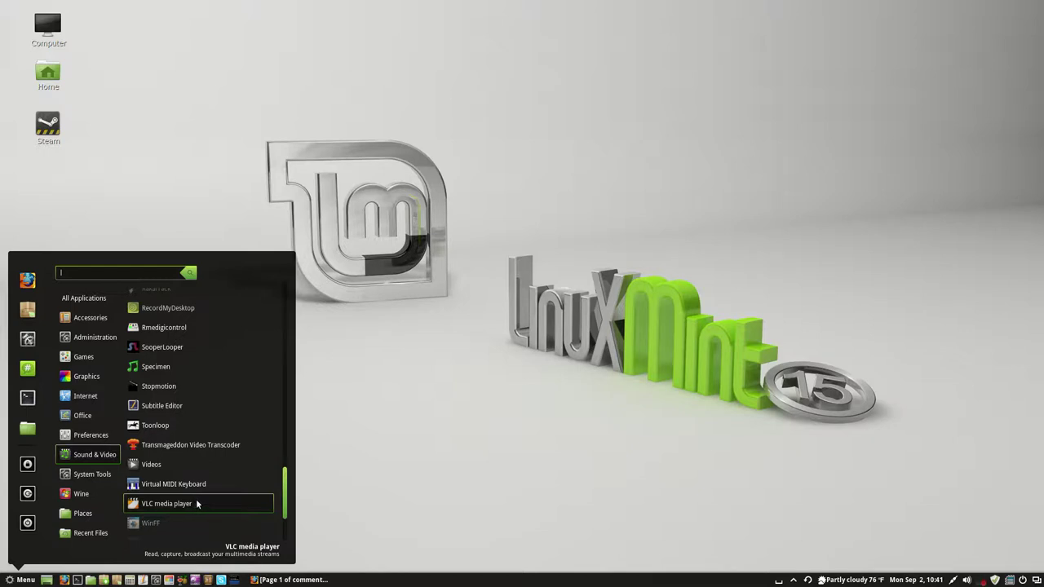
{"action": "scroll", "coordinate": [197, 504], "scroll_direction": "down", "scroll_amount": 5}
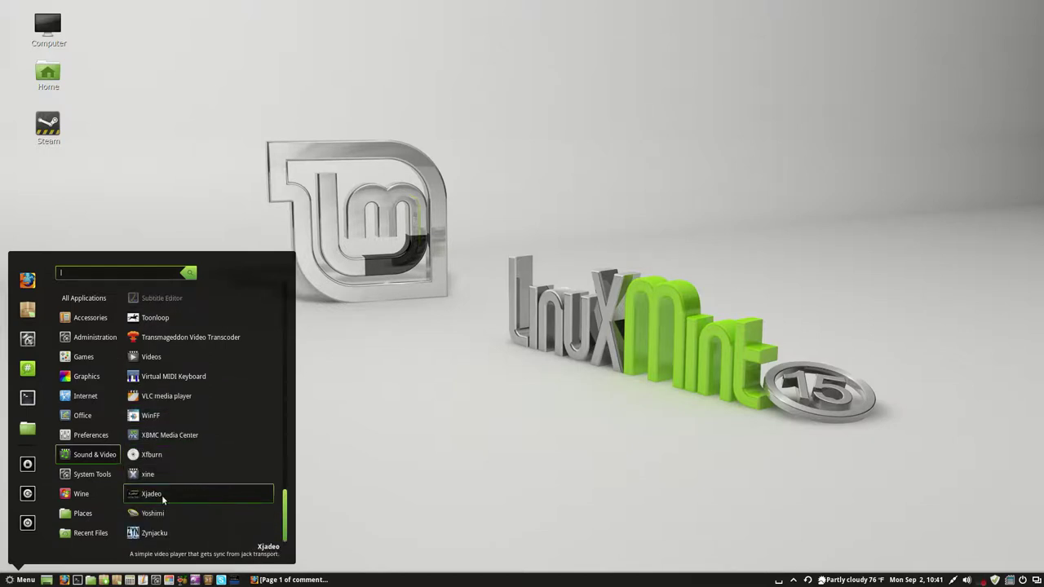
Look through the System Tools, Administration and Accessories categories of the application launcher to review the installed programs
{"action": "mouse_move", "coordinate": [93, 475]}
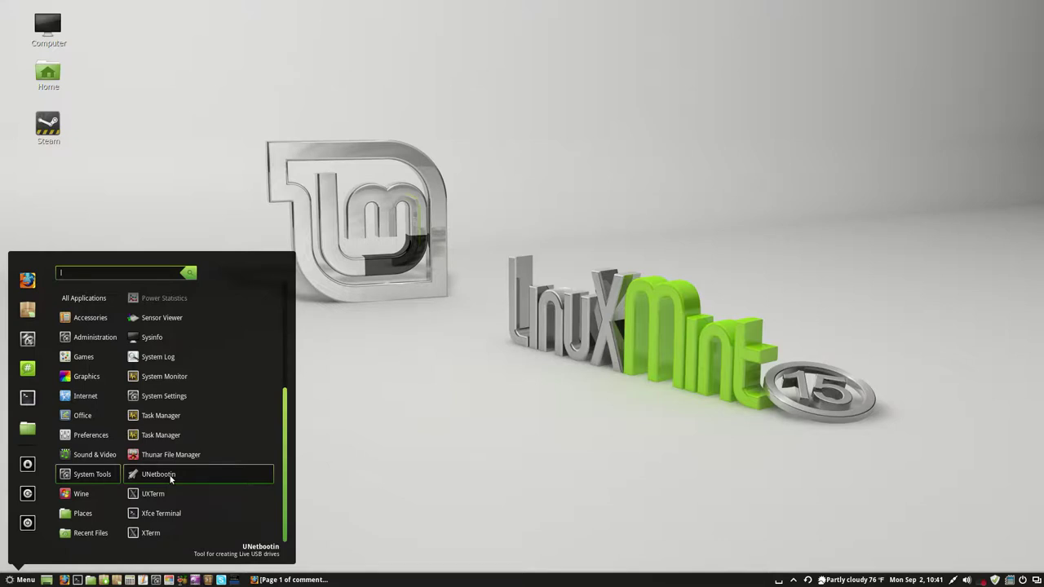
{"action": "scroll", "coordinate": [192, 452], "scroll_direction": "up", "scroll_amount": 3}
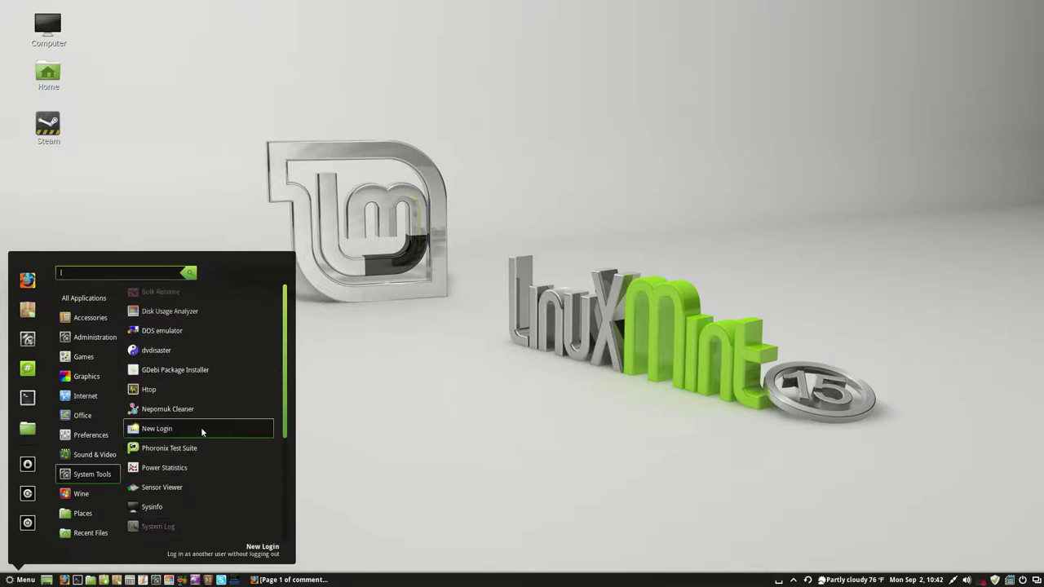
{"action": "scroll", "coordinate": [203, 430], "scroll_direction": "up", "scroll_amount": 1}
{"action": "scroll", "coordinate": [203, 430], "scroll_direction": "down", "scroll_amount": 3}
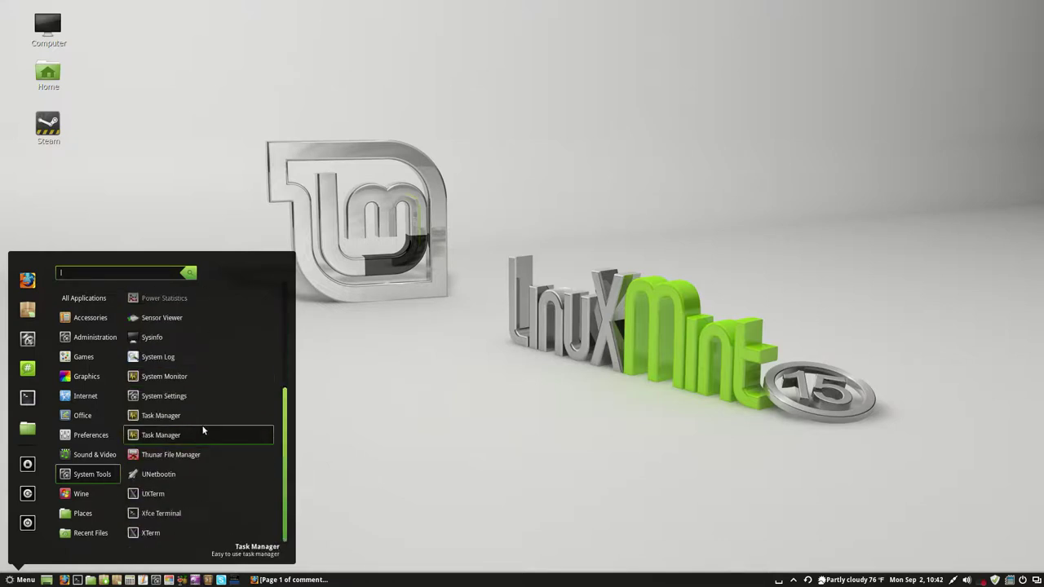
{"action": "mouse_move", "coordinate": [85, 496]}
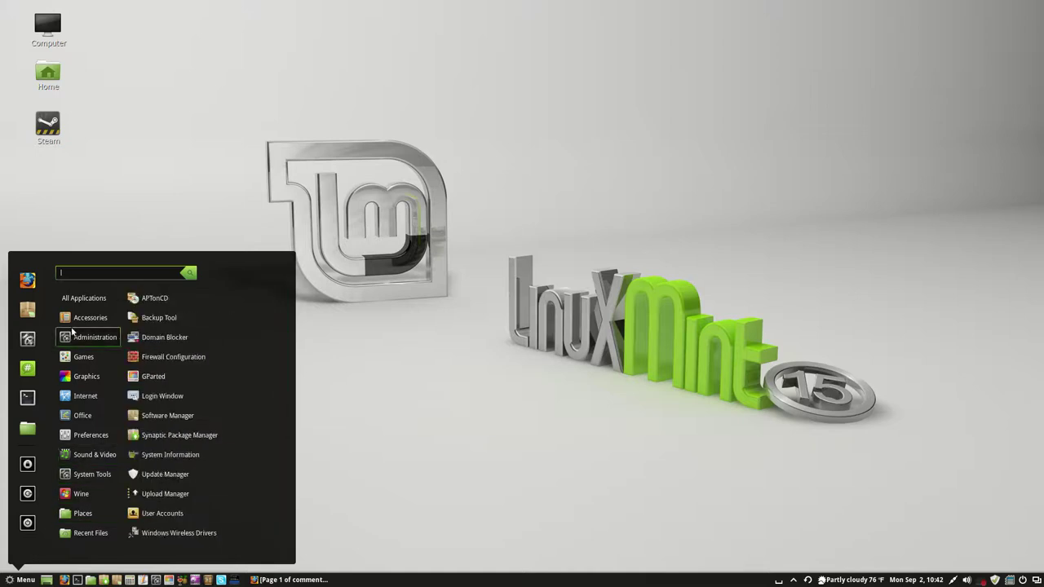
{"action": "mouse_move", "coordinate": [81, 320]}
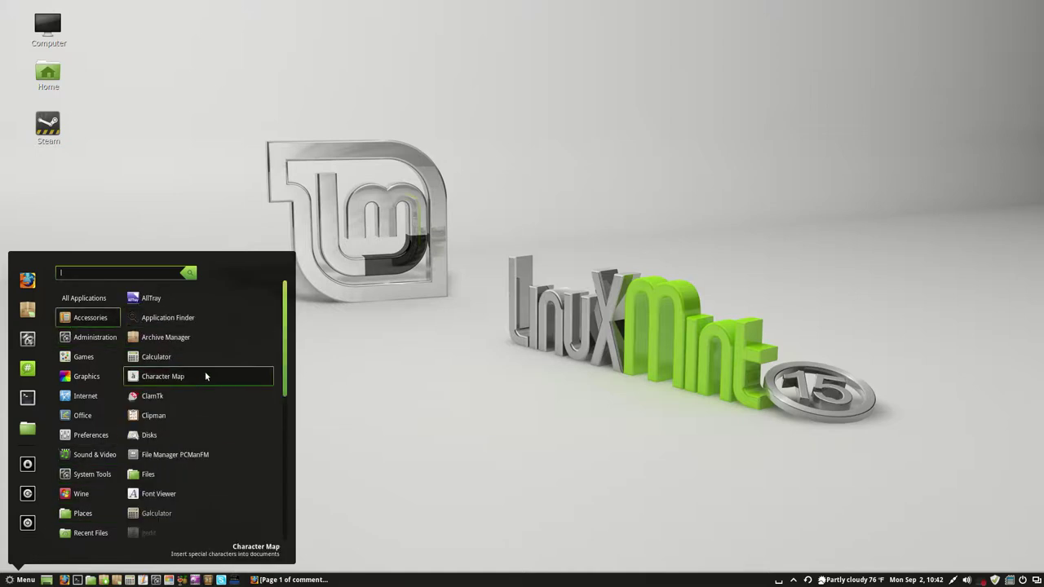
Close the application launcher, open Themes in System Settings and browse the themes available online
{"action": "left_click", "coordinate": [357, 400]}
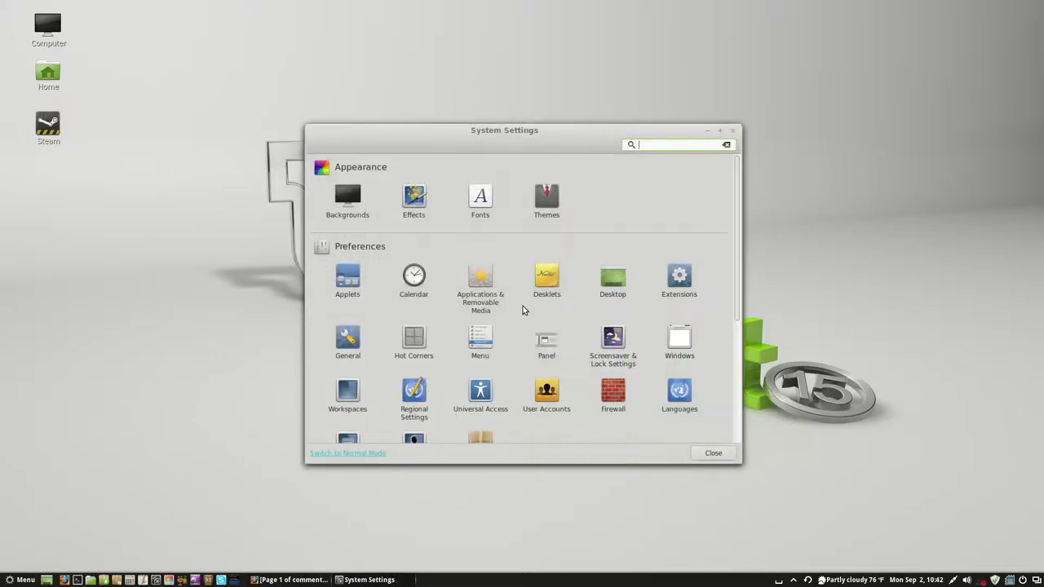
{"action": "left_click", "coordinate": [541, 198]}
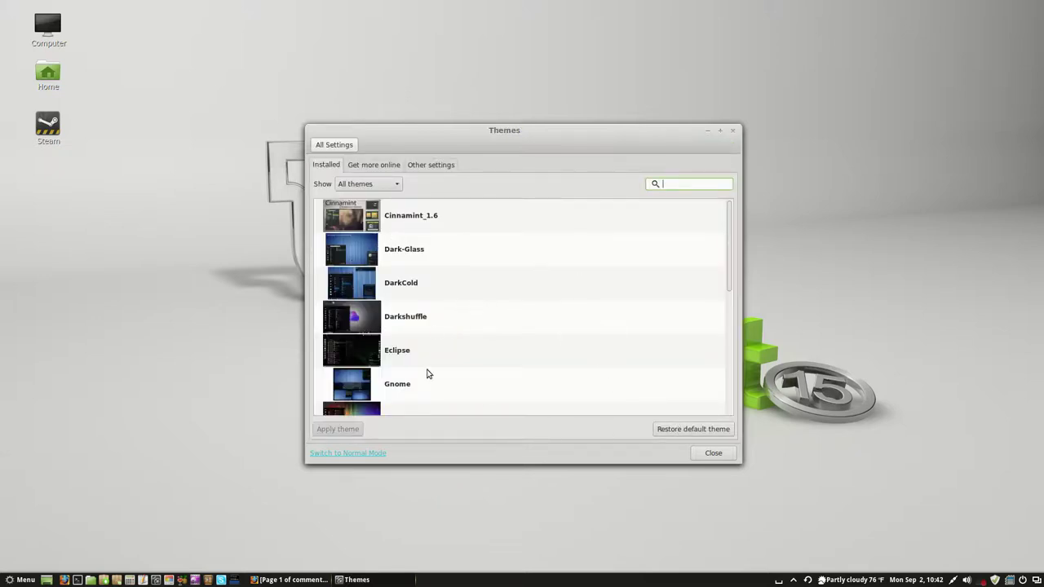
{"action": "left_click", "coordinate": [376, 167]}
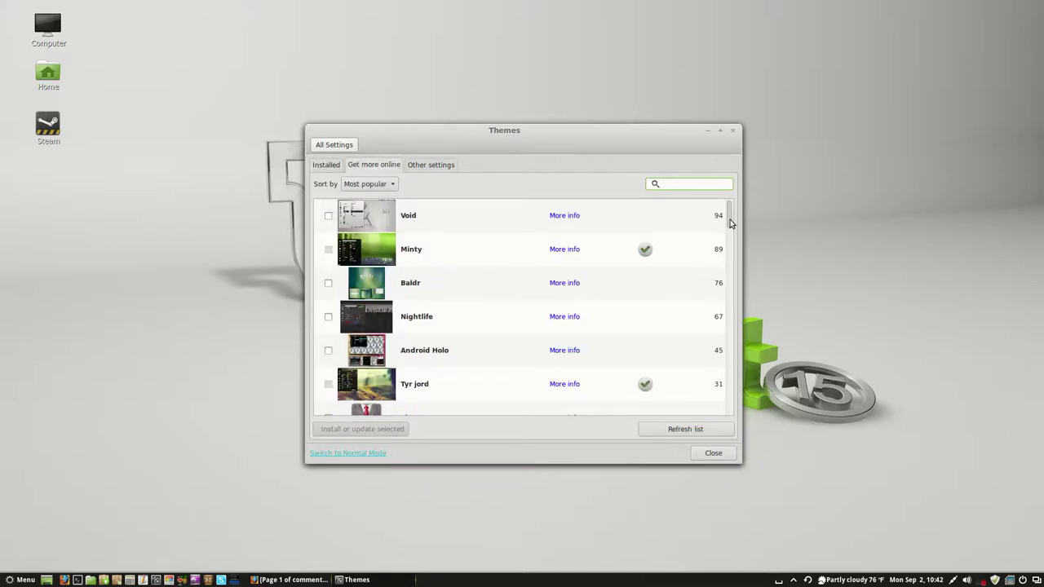
{"action": "left_click_drag", "start_coordinate": [731, 222], "coordinate": [730, 257]}
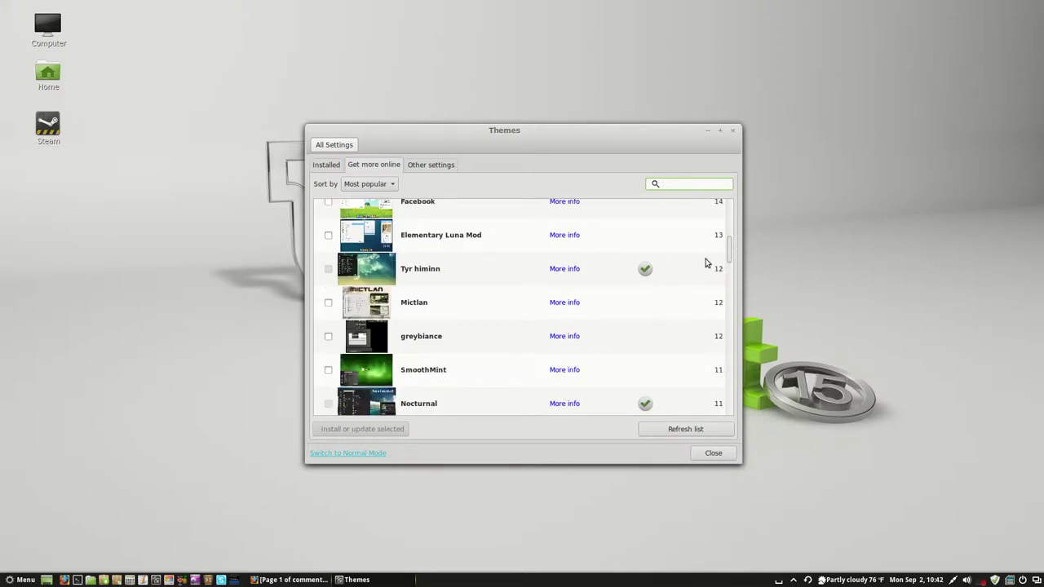
Browse further through the online themes, return to the installed themes and apply the ICS theme
{"action": "left_click_drag", "start_coordinate": [730, 249], "coordinate": [728, 280]}
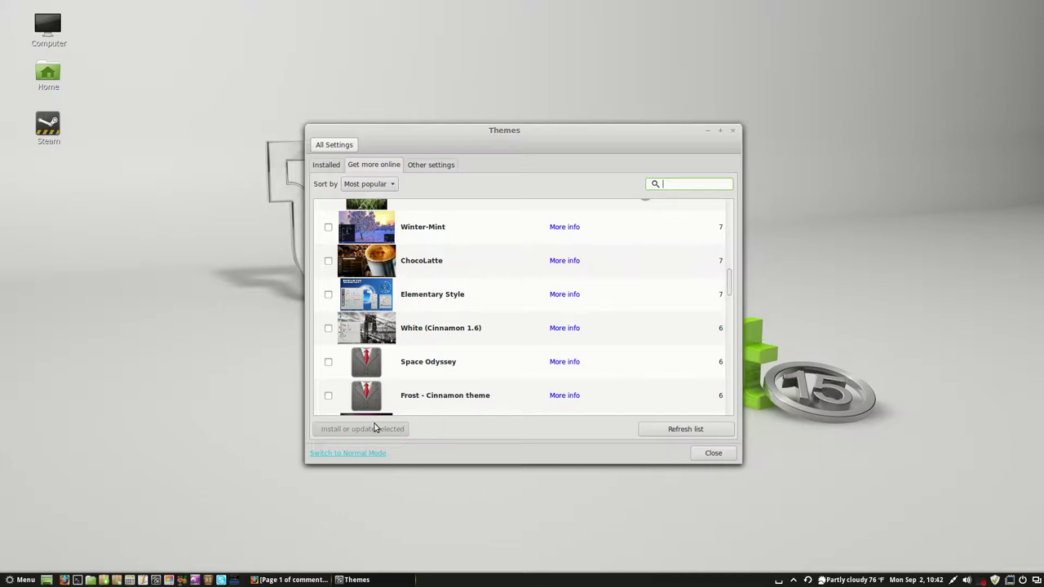
{"action": "left_click", "coordinate": [336, 168]}
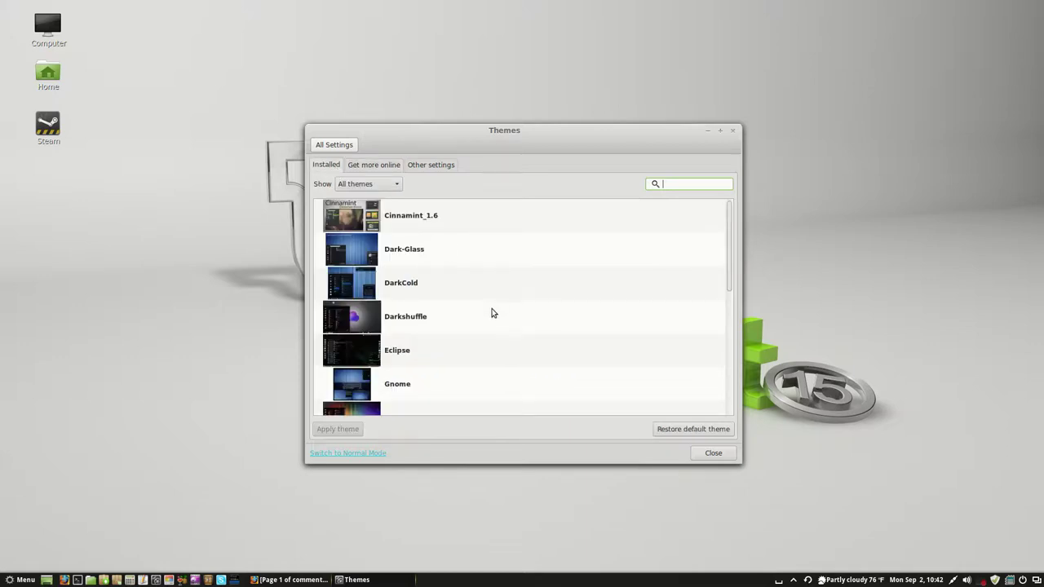
{"action": "scroll", "coordinate": [441, 308], "scroll_direction": "down", "scroll_amount": 2}
{"action": "left_click", "coordinate": [352, 367]}
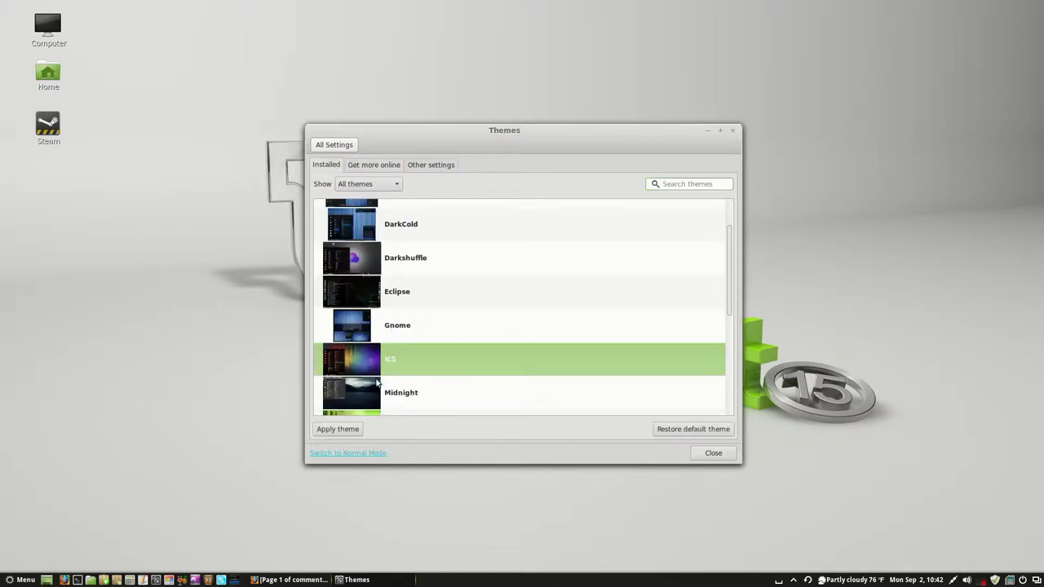
{"action": "left_click", "coordinate": [348, 430]}
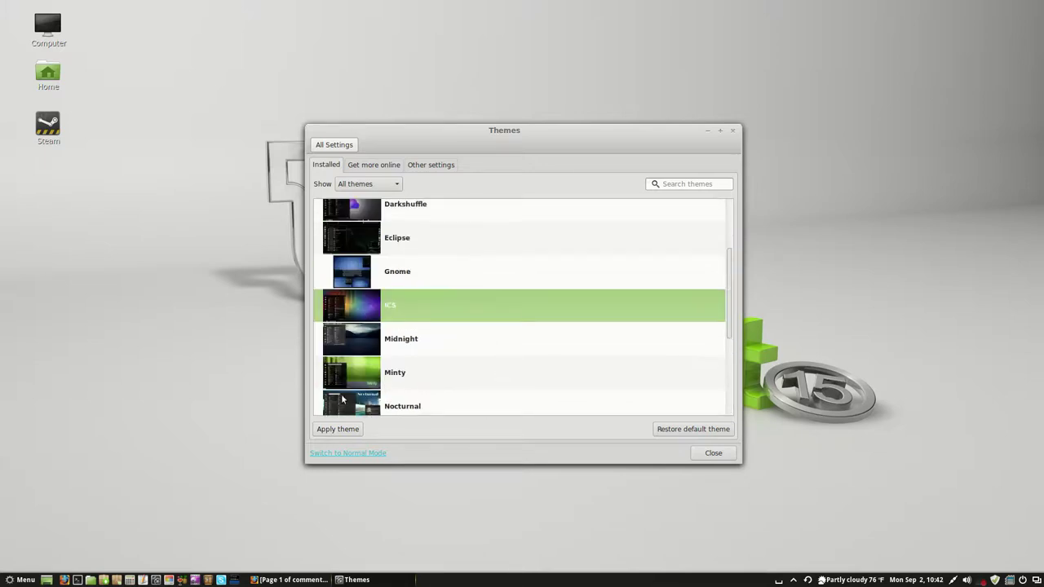
{"action": "left_click", "coordinate": [340, 431]}
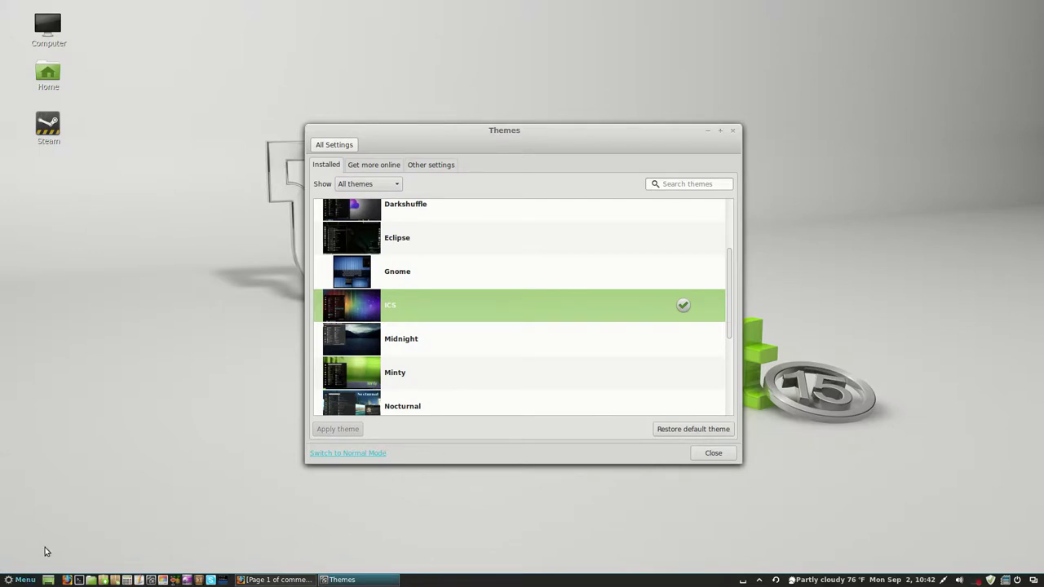
Preview the ICS theme in the application launcher by viewing its Graphics and Sound & Video categories, and close the launcher
{"action": "key", "text": "super"}
{"action": "mouse_move", "coordinate": [123, 369]}
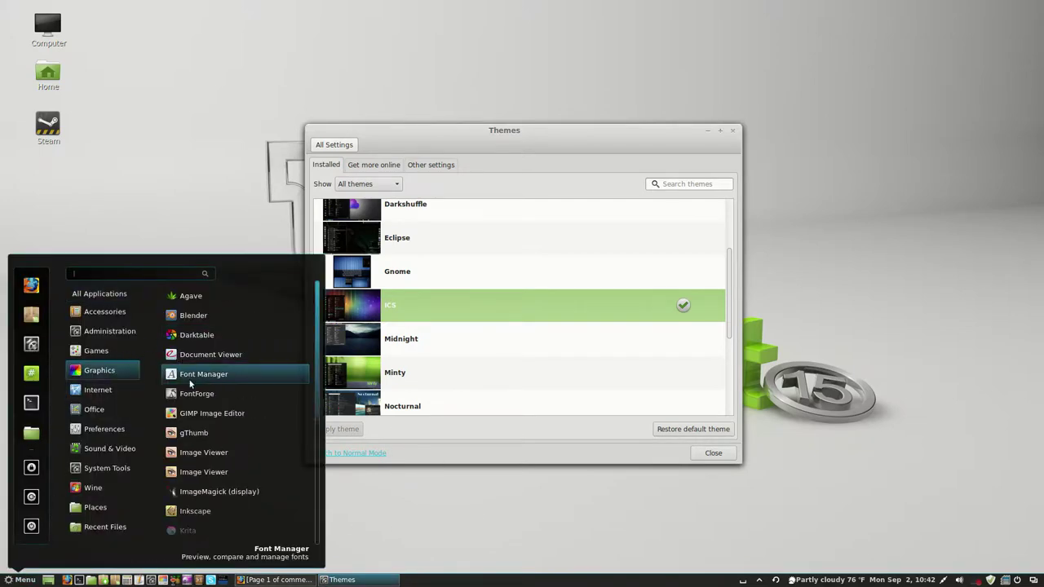
{"action": "mouse_move", "coordinate": [103, 455]}
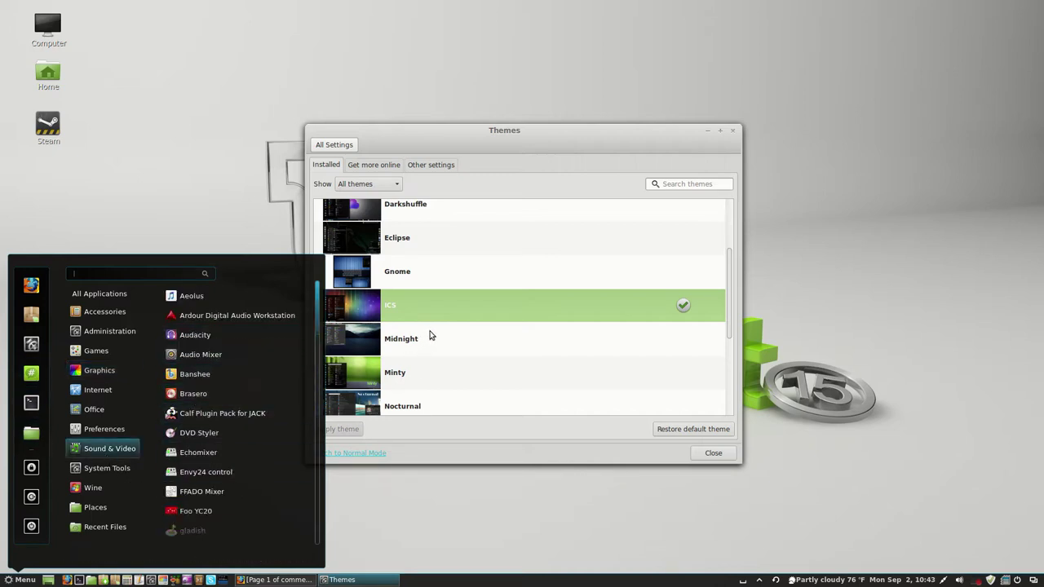
{"action": "left_click", "coordinate": [457, 349]}
Apply the installed Eclipse theme, preview it in the application launcher and close the launcher
{"action": "left_click", "coordinate": [357, 244]}
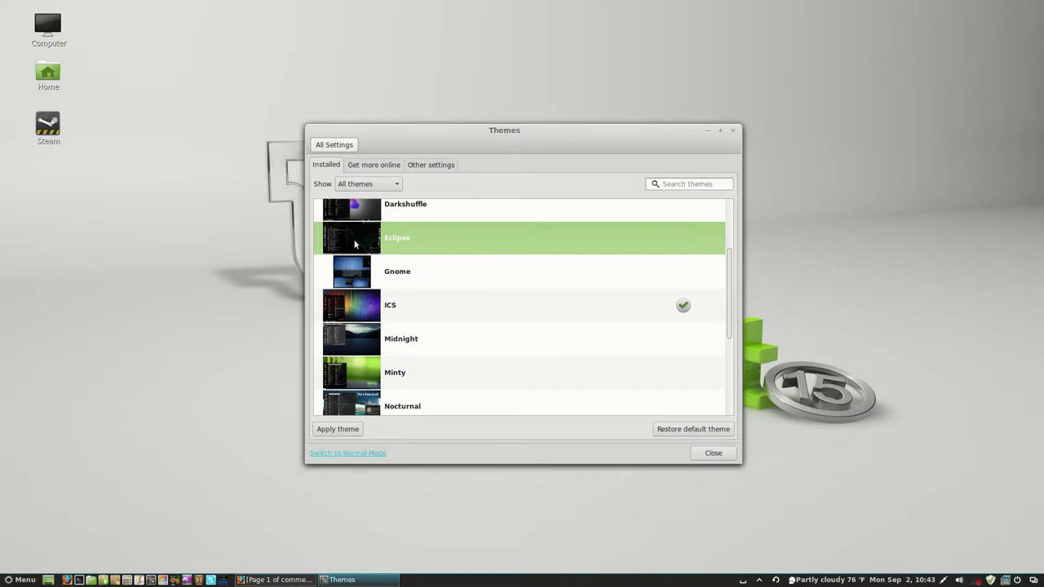
{"action": "left_click", "coordinate": [334, 429]}
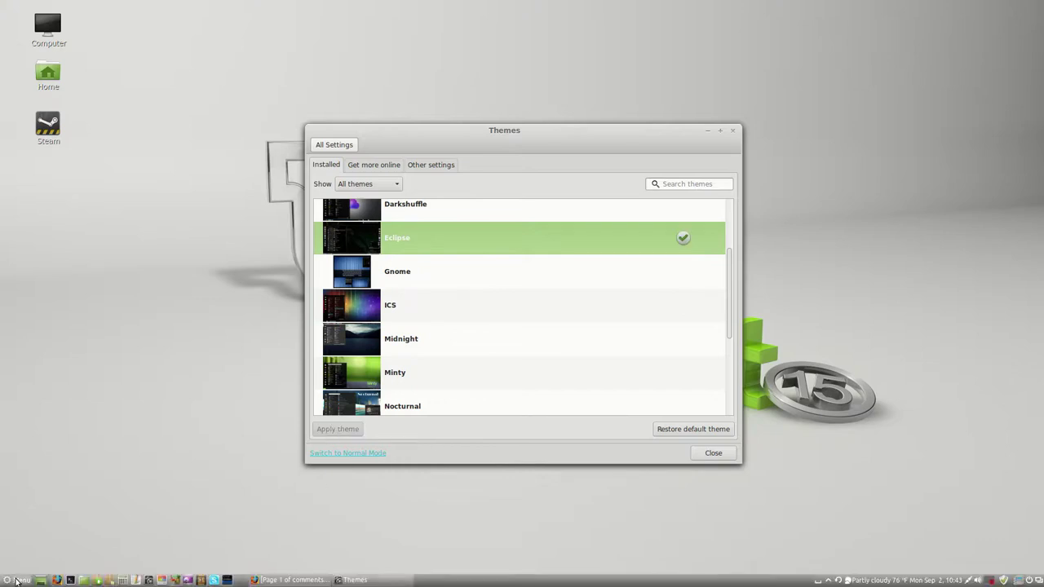
{"action": "key", "text": "super"}
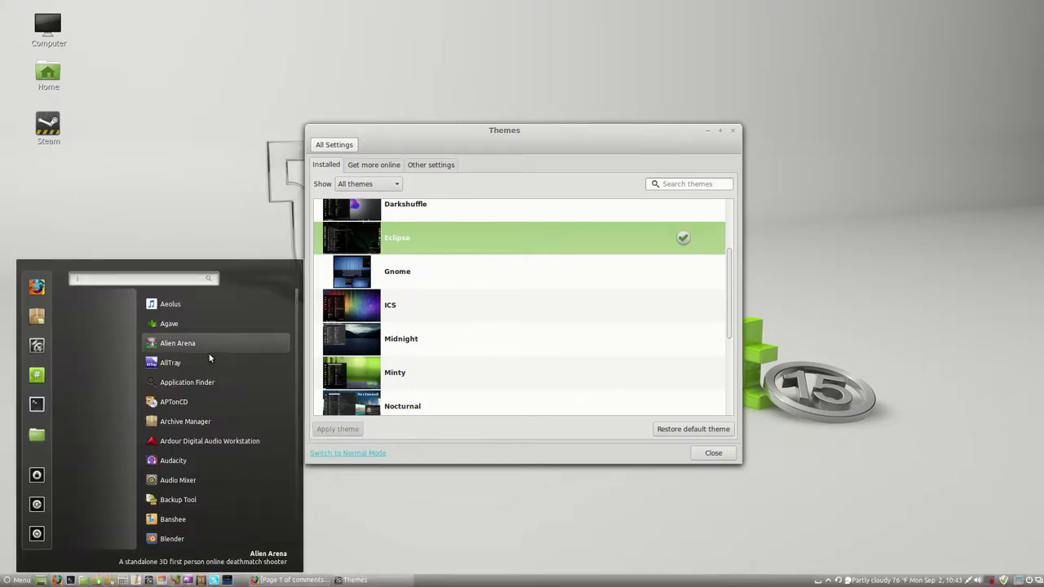
{"action": "left_click", "coordinate": [473, 306]}
Apply the installed Gnome theme, preview it in the application launcher's System Tools and Preferences categories, and close the launcher
{"action": "scroll", "coordinate": [456, 302], "scroll_direction": "up", "scroll_amount": 2}
{"action": "left_click", "coordinate": [368, 346]}
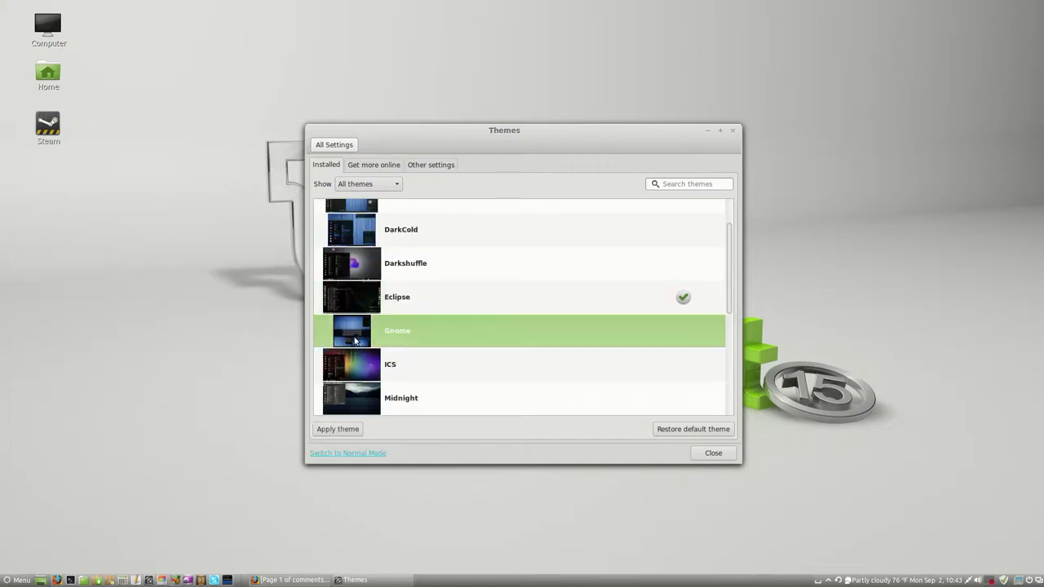
{"action": "left_click", "coordinate": [349, 429]}
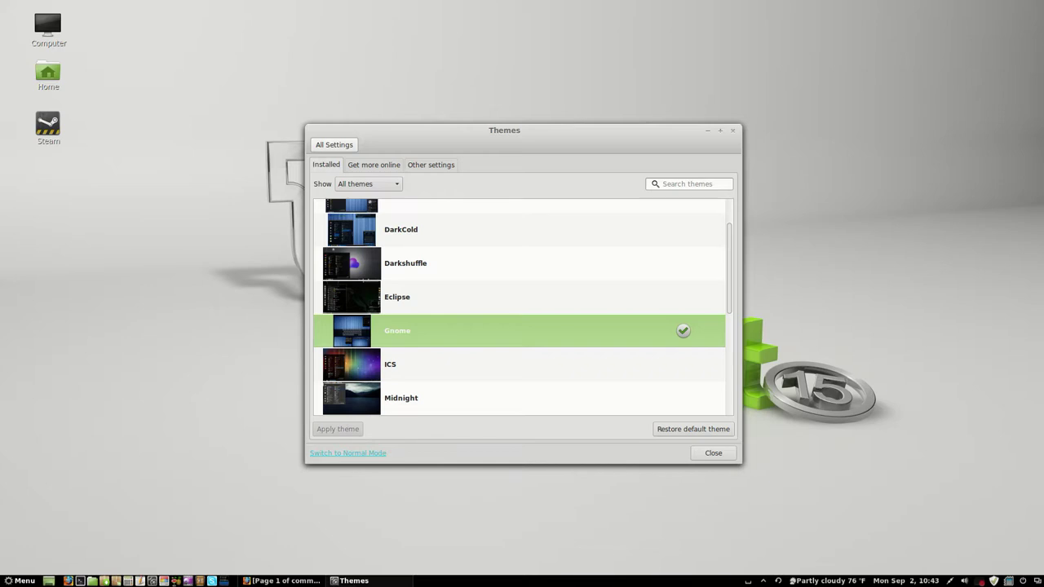
{"action": "left_click", "coordinate": [22, 579]}
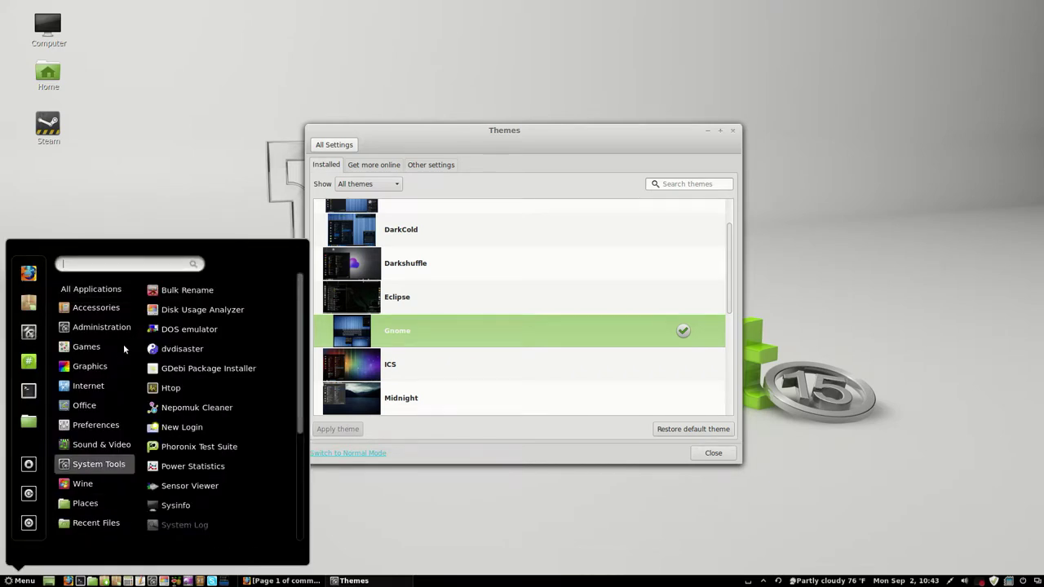
{"action": "mouse_move", "coordinate": [96, 425]}
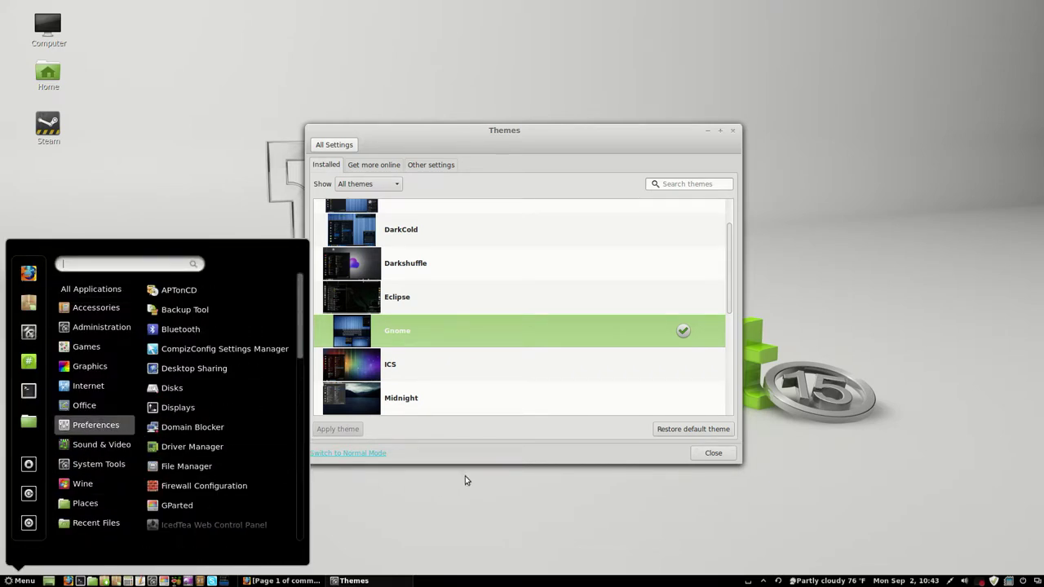
{"action": "left_click", "coordinate": [510, 377]}
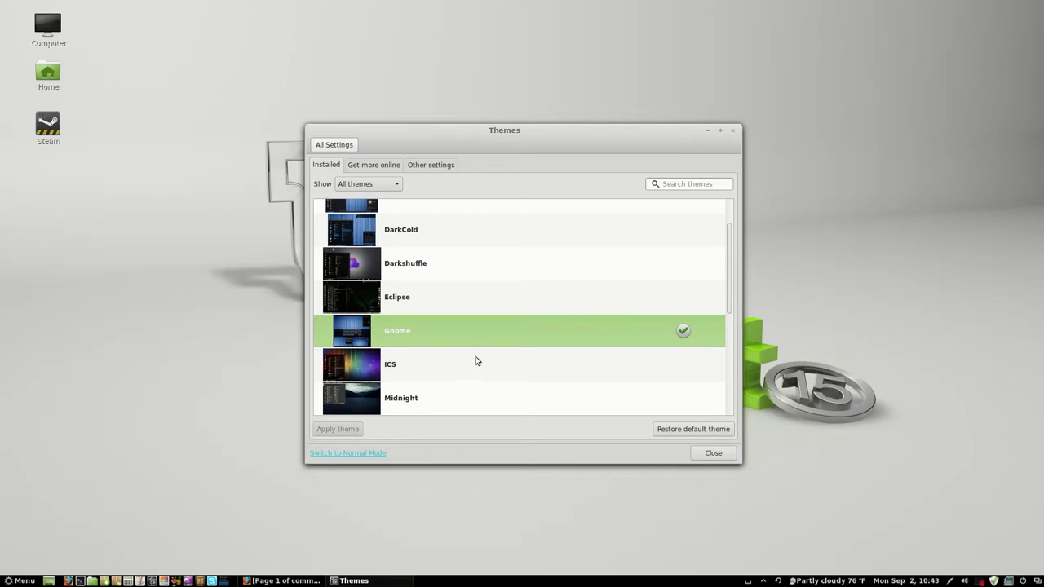
Apply the installed Darkshuffle theme, preview it in the application launcher's Administration category and close the launcher
{"action": "left_click", "coordinate": [326, 271]}
{"action": "left_click", "coordinate": [343, 427]}
{"action": "left_click", "coordinate": [26, 582]}
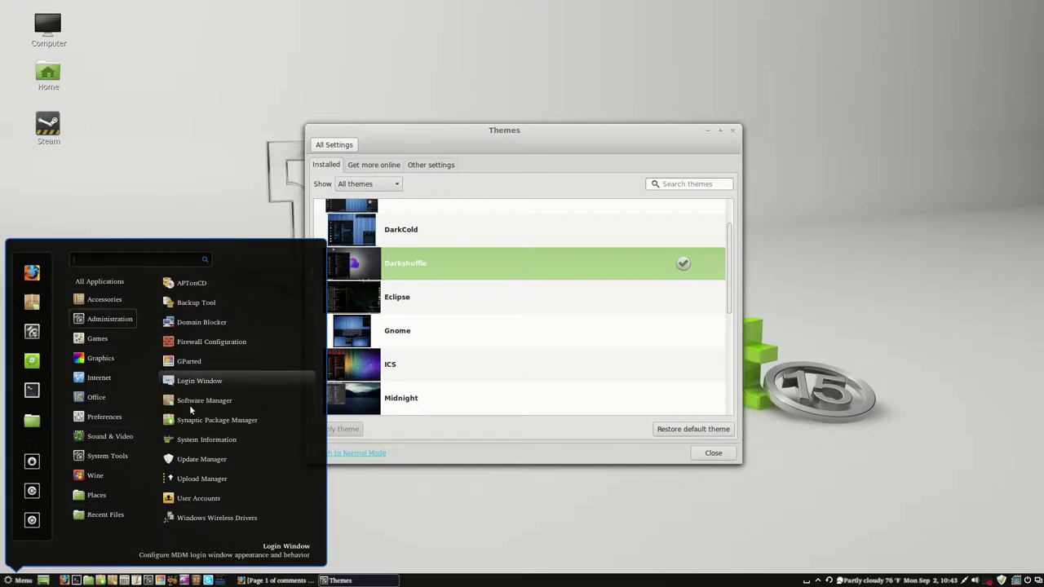
{"action": "left_click", "coordinate": [488, 402]}
Apply the installed Dark-Glass theme, preview it in the application launcher and close the launcher
{"action": "scroll", "coordinate": [486, 384], "scroll_direction": "up", "scroll_amount": 2}
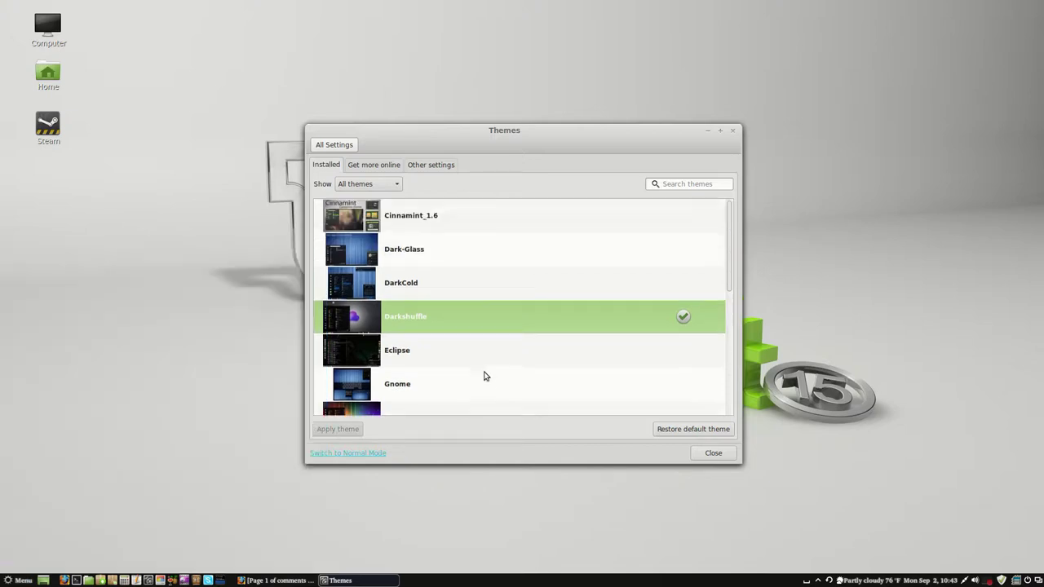
{"action": "left_click", "coordinate": [378, 259]}
{"action": "left_click", "coordinate": [340, 430]}
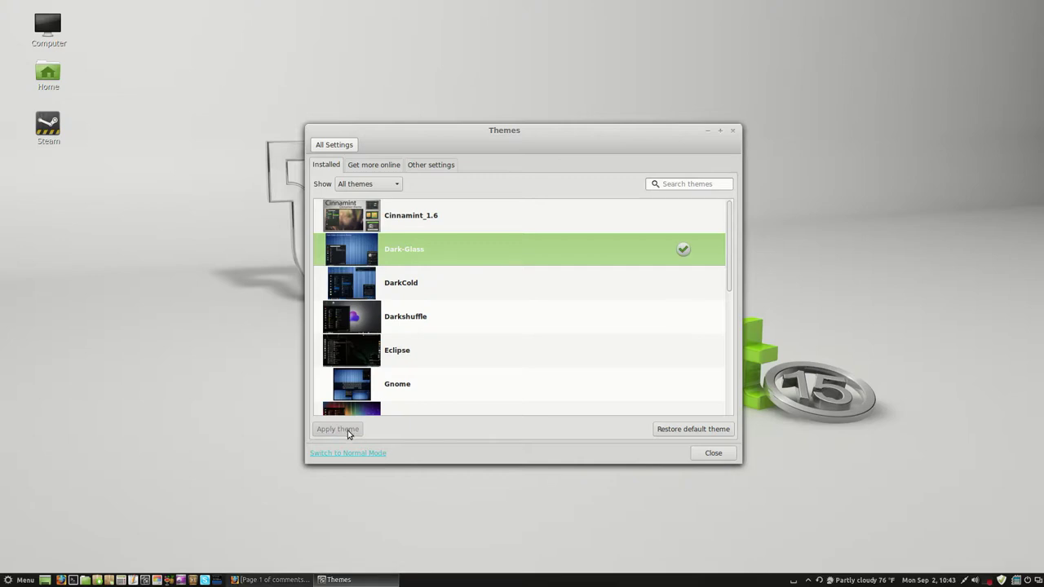
{"action": "left_click", "coordinate": [20, 579]}
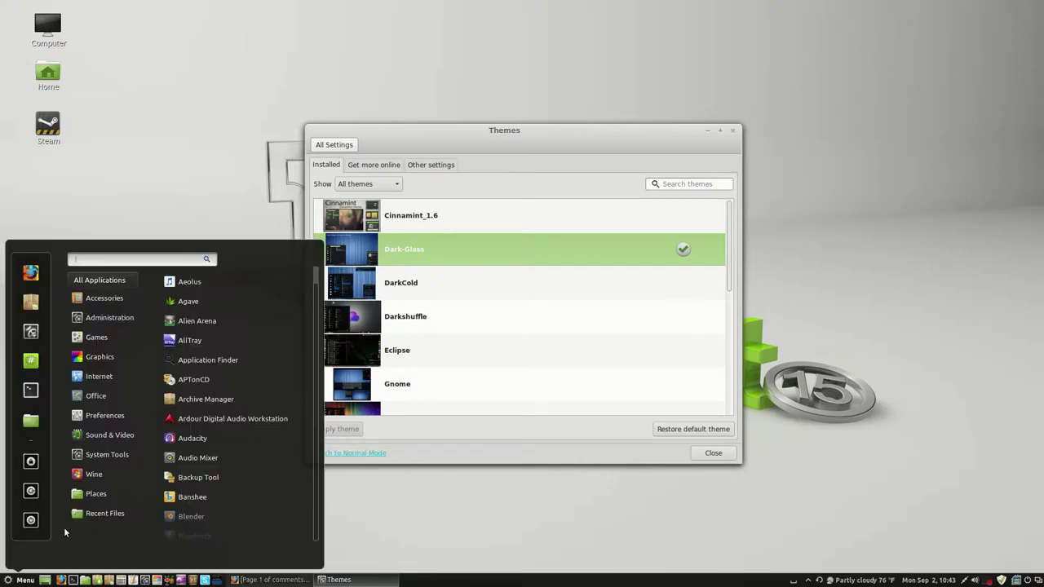
{"action": "mouse_move", "coordinate": [104, 415]}
{"action": "left_click", "coordinate": [457, 324]}
Apply the installed DarkCold theme, preview it in the application launcher's System Tools category and close the launcher
{"action": "left_click", "coordinate": [360, 286]}
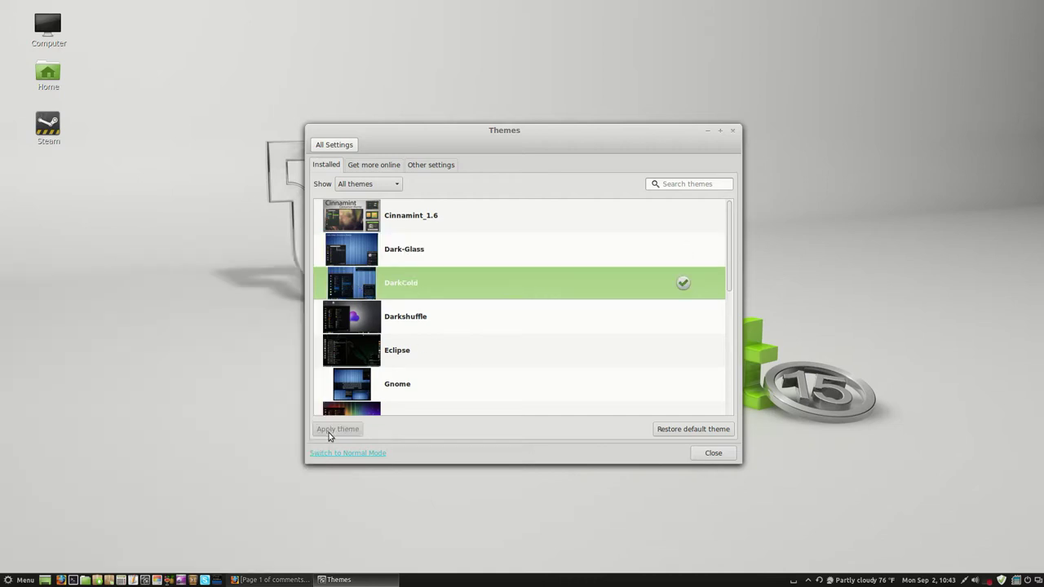
{"action": "left_click", "coordinate": [332, 430]}
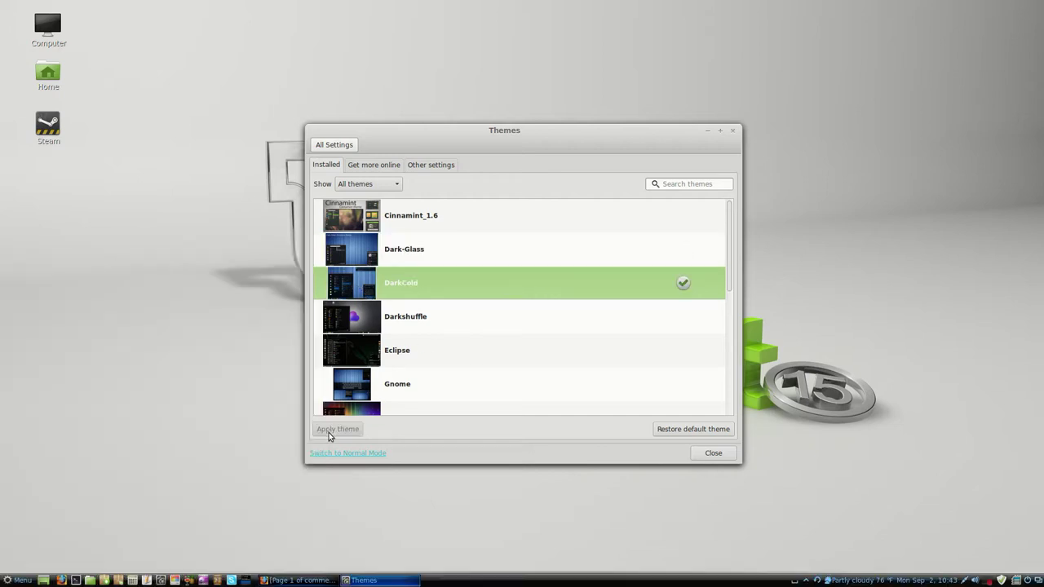
{"action": "left_click", "coordinate": [17, 579]}
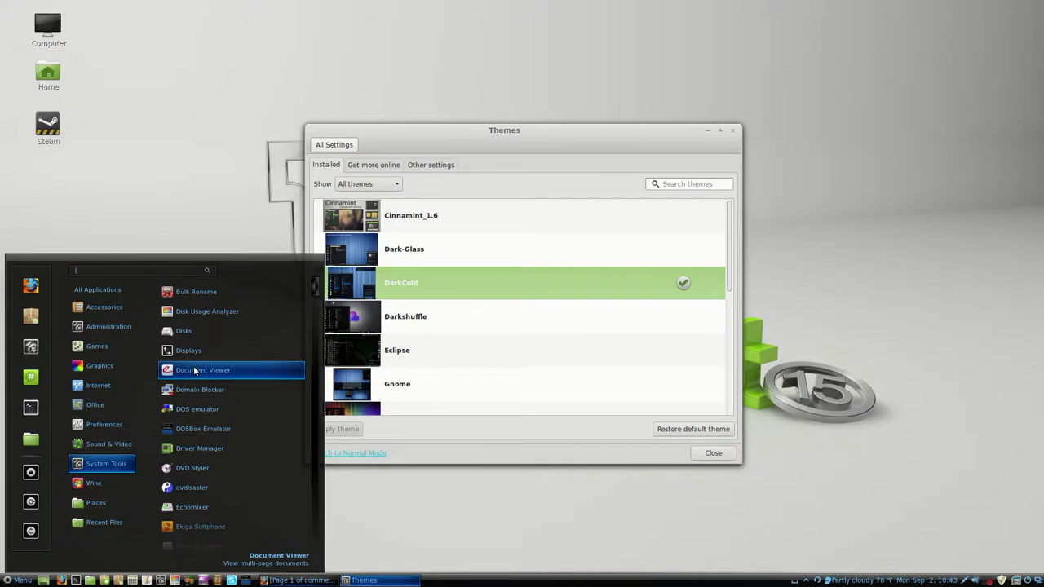
{"action": "left_click", "coordinate": [471, 132]}
Move the Themes window behind the application launcher's area and preview the launcher's transparency over it while browsing categories such as Office and Graphics
{"action": "left_click_drag", "start_coordinate": [470, 132], "coordinate": [236, 168]}
{"action": "left_click", "coordinate": [18, 580]}
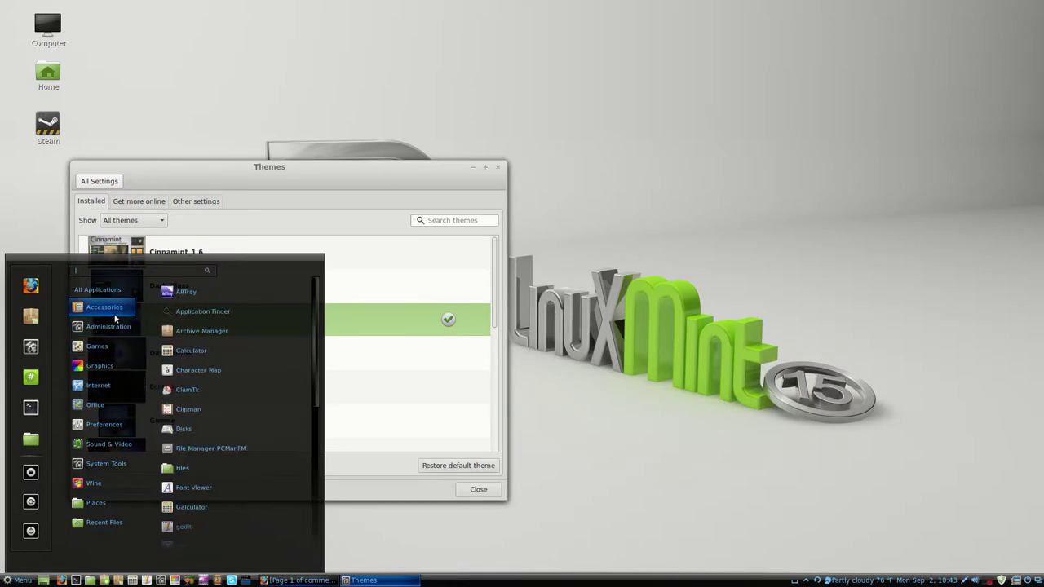
{"action": "mouse_move", "coordinate": [114, 327]}
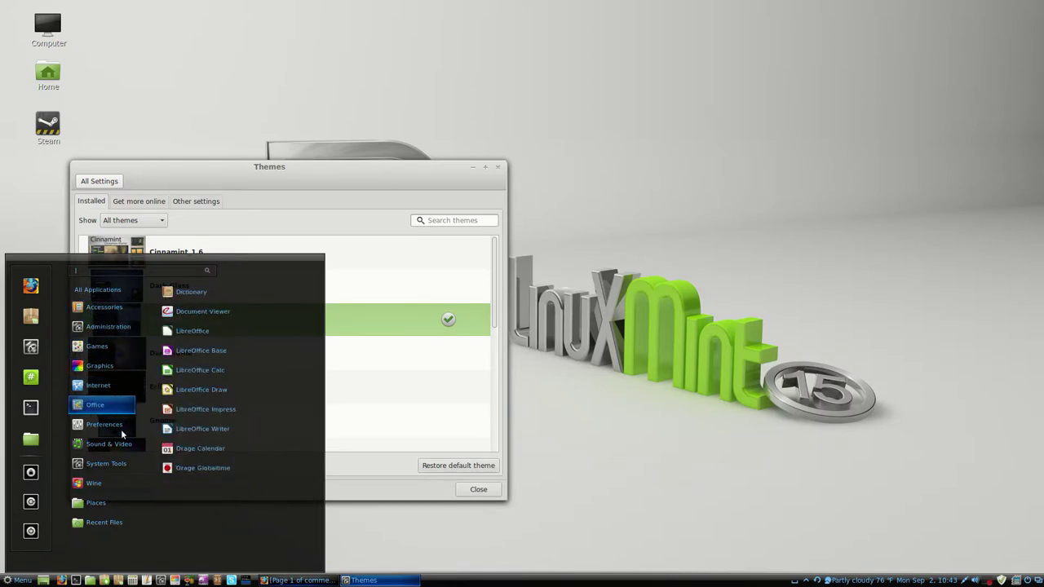
{"action": "mouse_move", "coordinate": [133, 406]}
{"action": "mouse_move", "coordinate": [122, 365]}
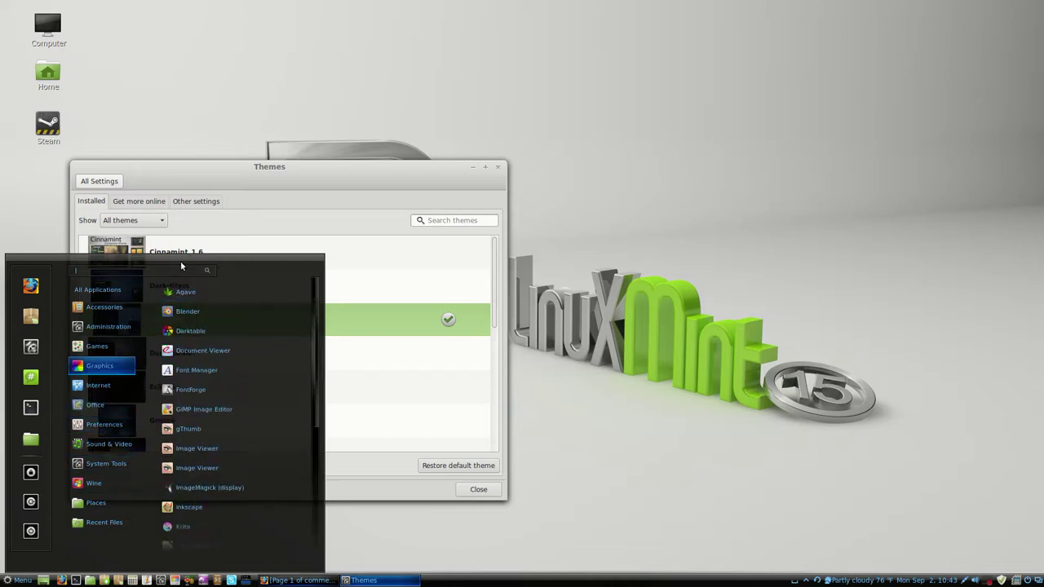
{"action": "left_click", "coordinate": [234, 179]}
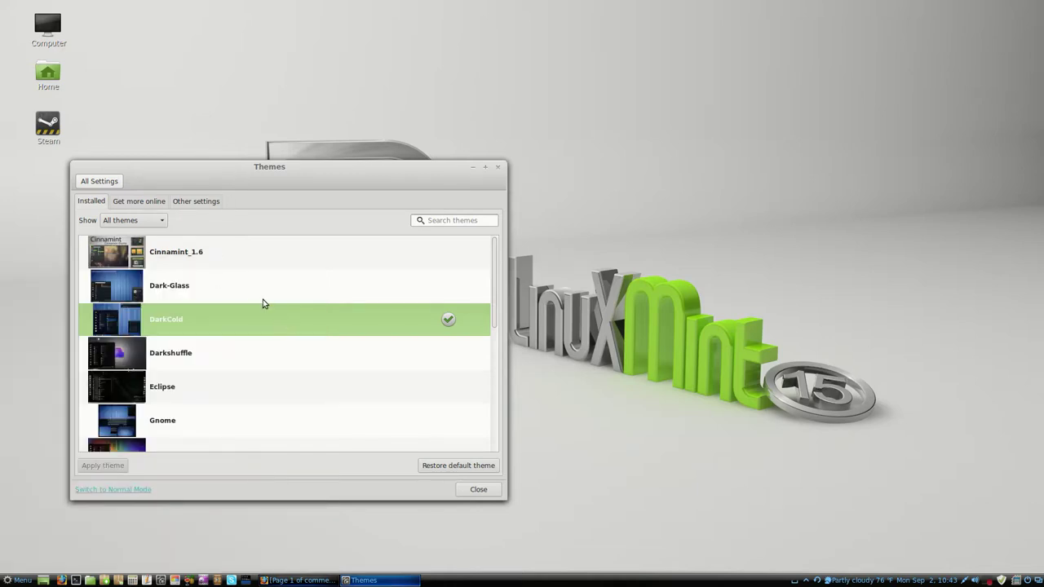
Apply the installed Tyr himinn theme and preview it in the launcher's Preferences, Sound & Video and Wine categories
{"action": "scroll", "coordinate": [262, 301], "scroll_direction": "down", "scroll_amount": 6}
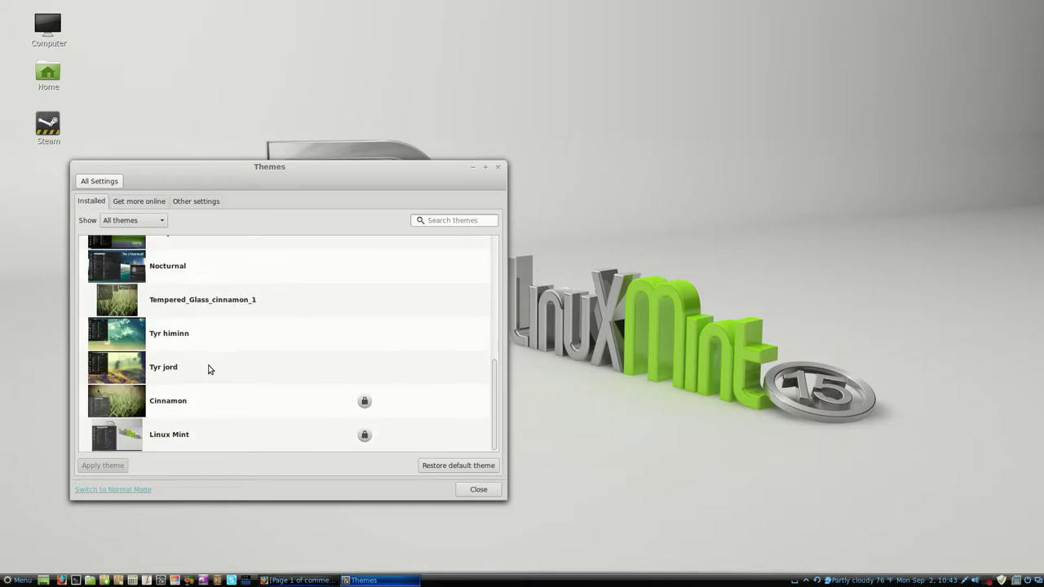
{"action": "left_click", "coordinate": [137, 332]}
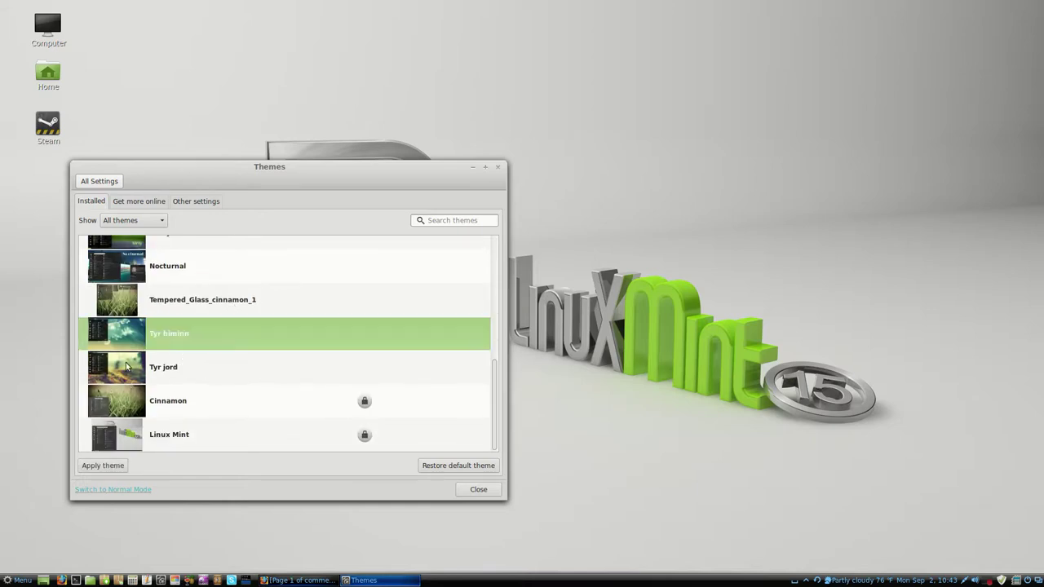
{"action": "left_click", "coordinate": [103, 466]}
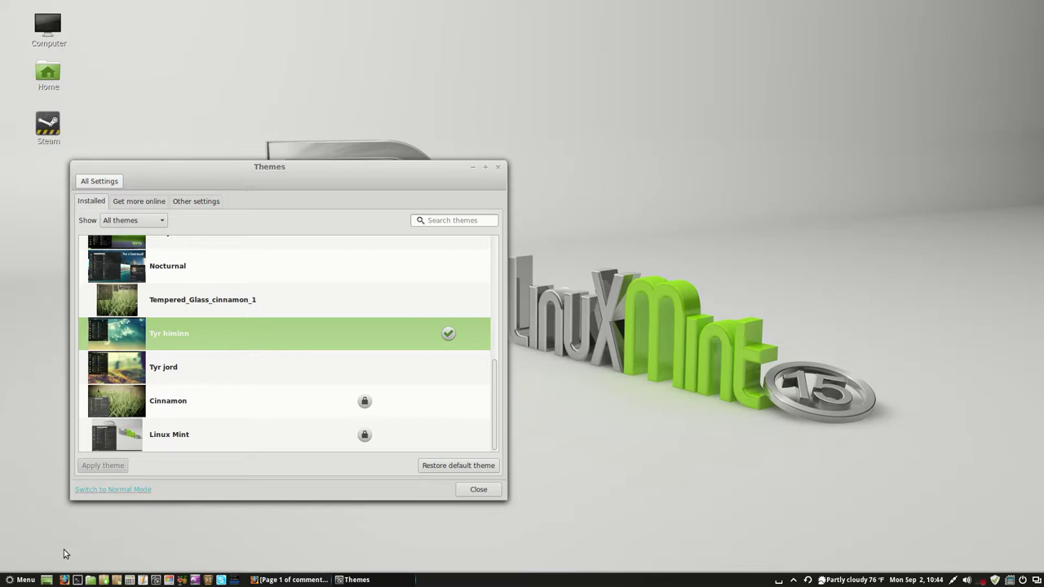
{"action": "key", "text": "super"}
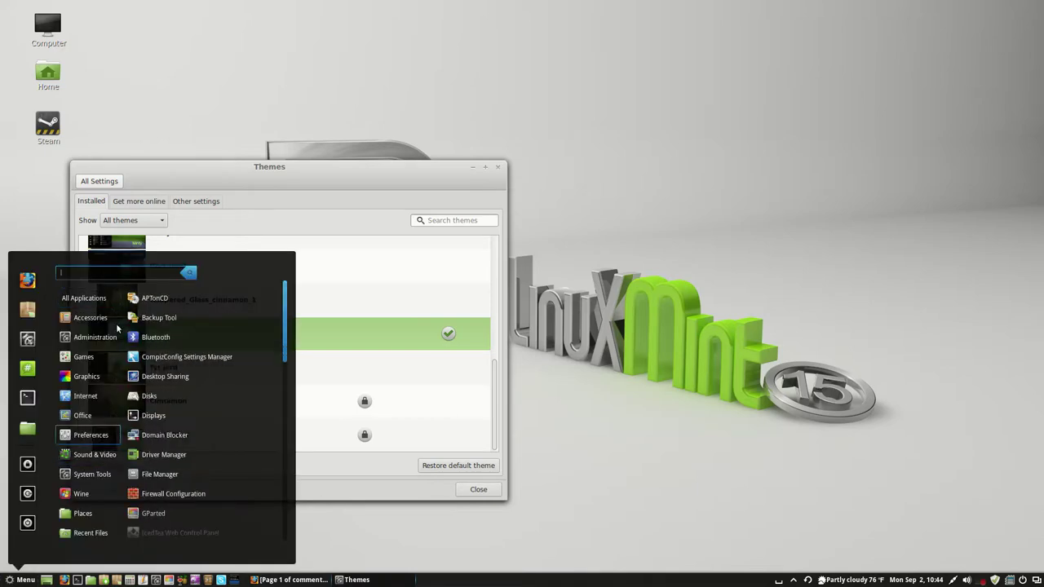
{"action": "mouse_move", "coordinate": [114, 395]}
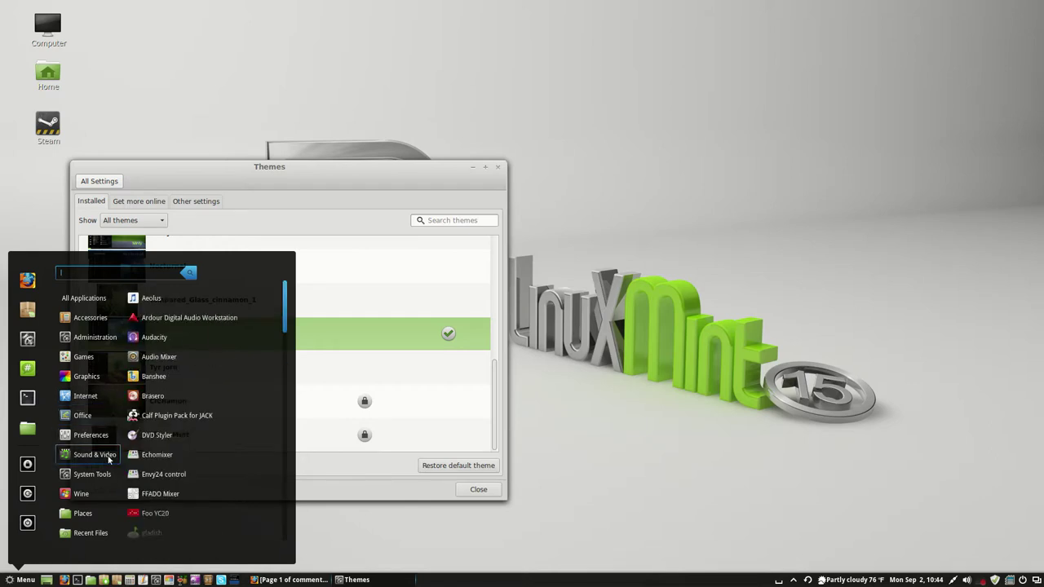
{"action": "mouse_move", "coordinate": [103, 493]}
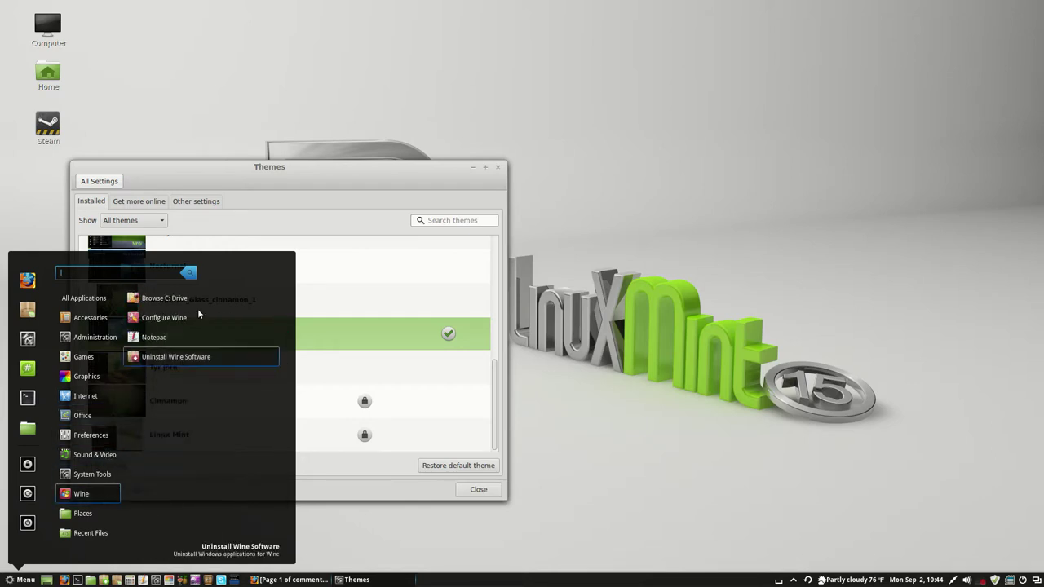
{"action": "left_click", "coordinate": [229, 183]}
Apply the installed Tyr jord theme, preview it in the application launcher and close the launcher
{"action": "left_click", "coordinate": [159, 371]}
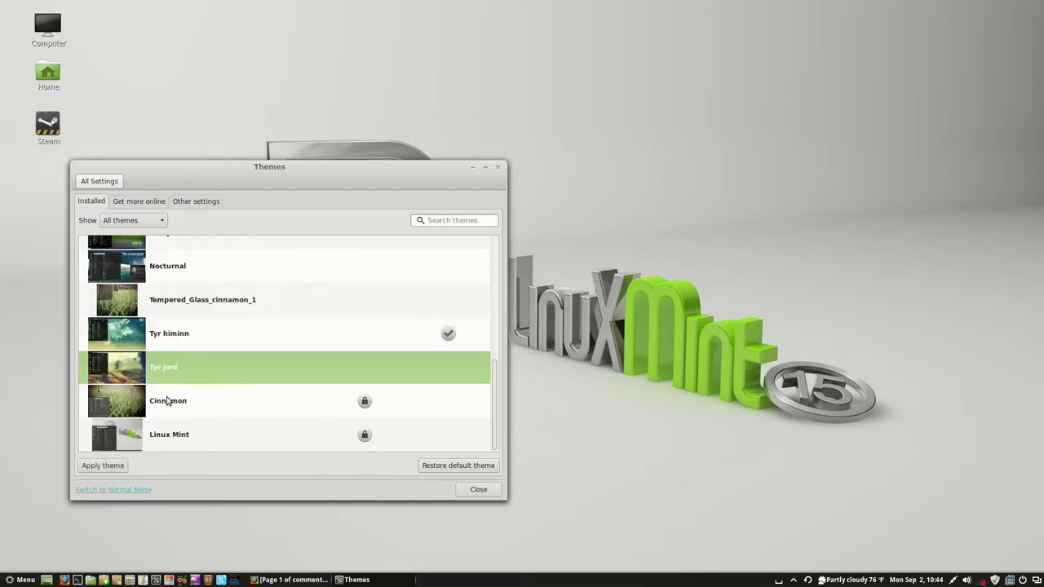
{"action": "left_click", "coordinate": [118, 466]}
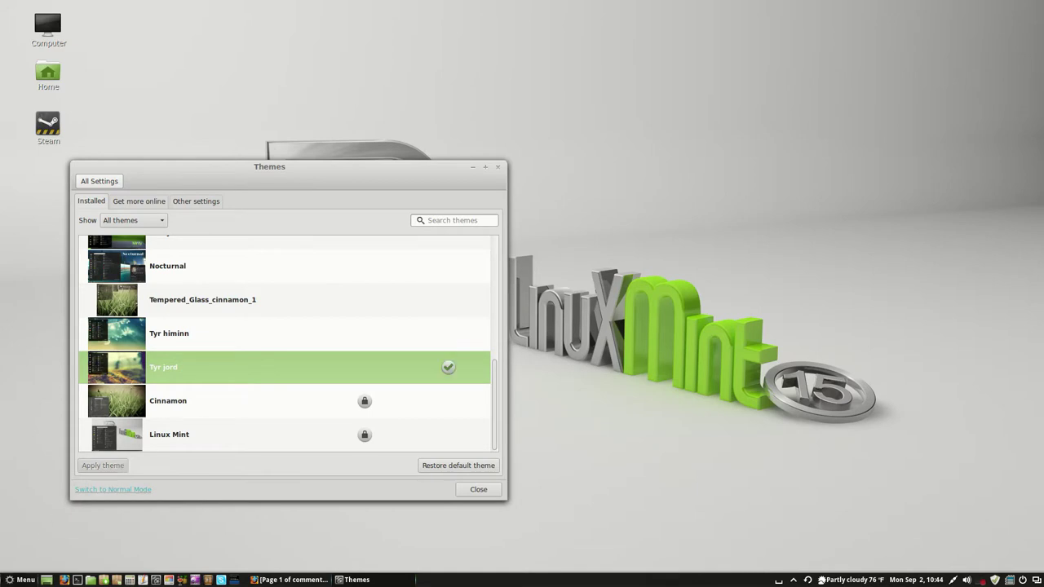
{"action": "left_click", "coordinate": [21, 580]}
{"action": "mouse_move", "coordinate": [82, 415]}
{"action": "left_click", "coordinate": [254, 190]}
Browse the themes available online, select only the Metro theme and try to install it
{"action": "left_click", "coordinate": [139, 201]}
{"action": "scroll", "coordinate": [244, 306], "scroll_direction": "up", "scroll_amount": 2}
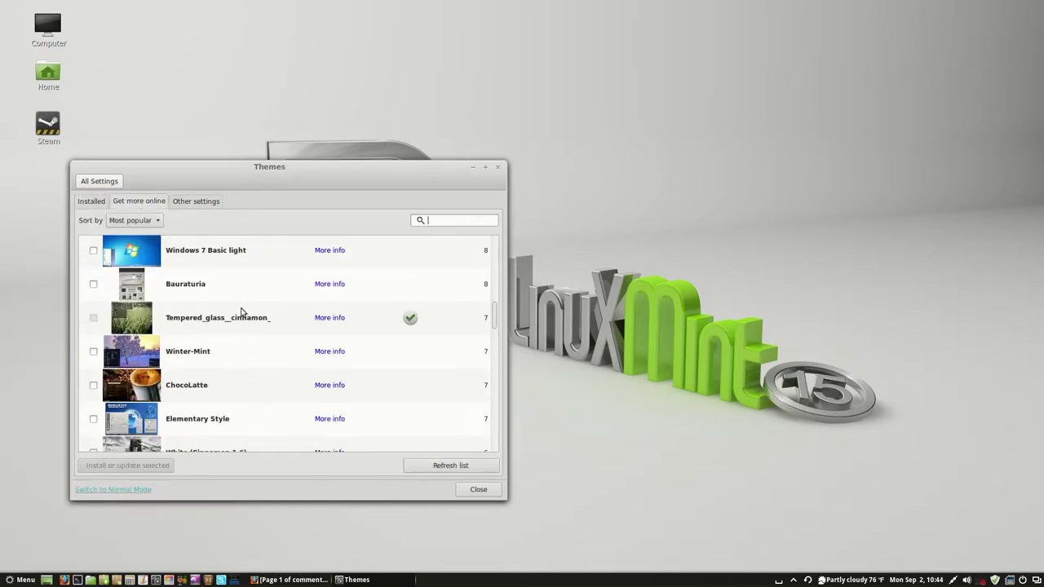
{"action": "scroll", "coordinate": [241, 310], "scroll_direction": "up", "scroll_amount": 3}
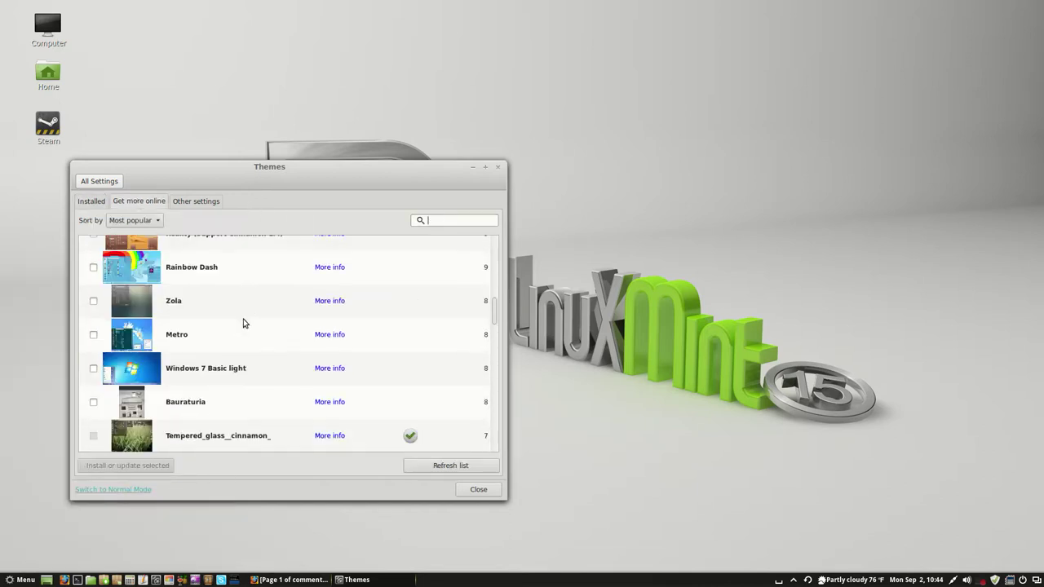
{"action": "left_click", "coordinate": [93, 368]}
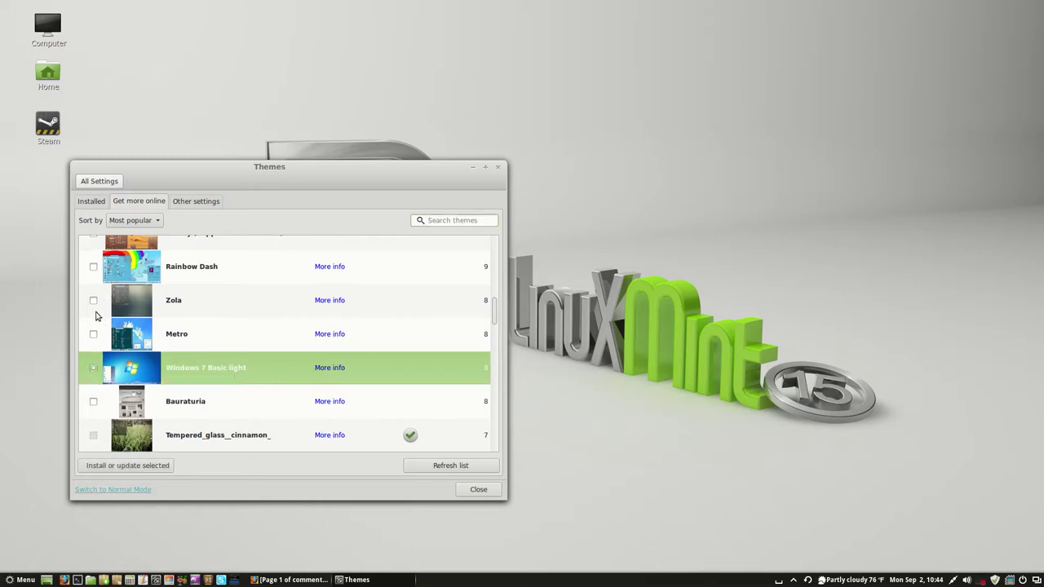
{"action": "left_click", "coordinate": [93, 301]}
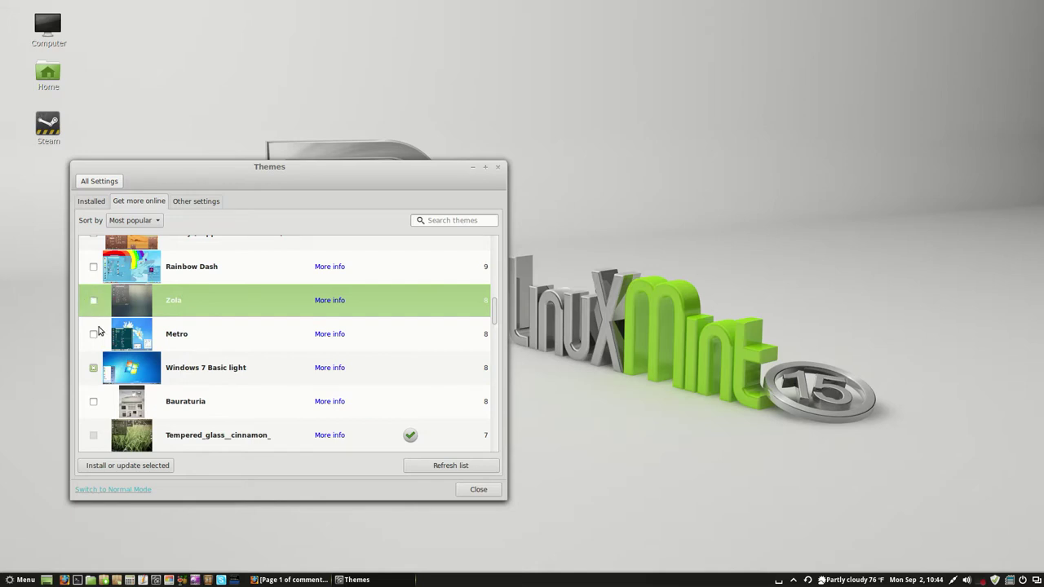
{"action": "left_click", "coordinate": [95, 368]}
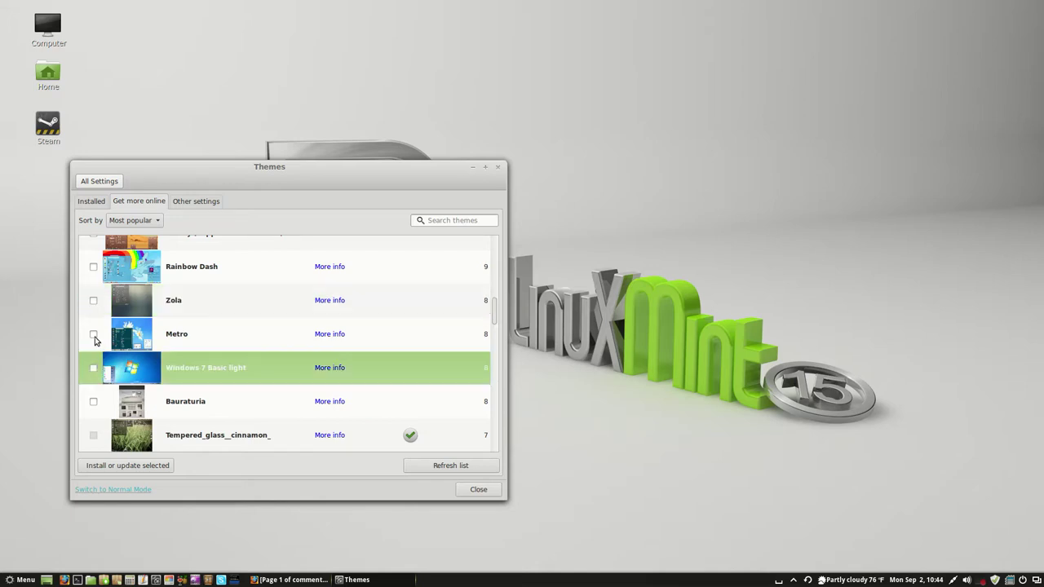
{"action": "left_click", "coordinate": [93, 335]}
{"action": "left_click", "coordinate": [119, 466]}
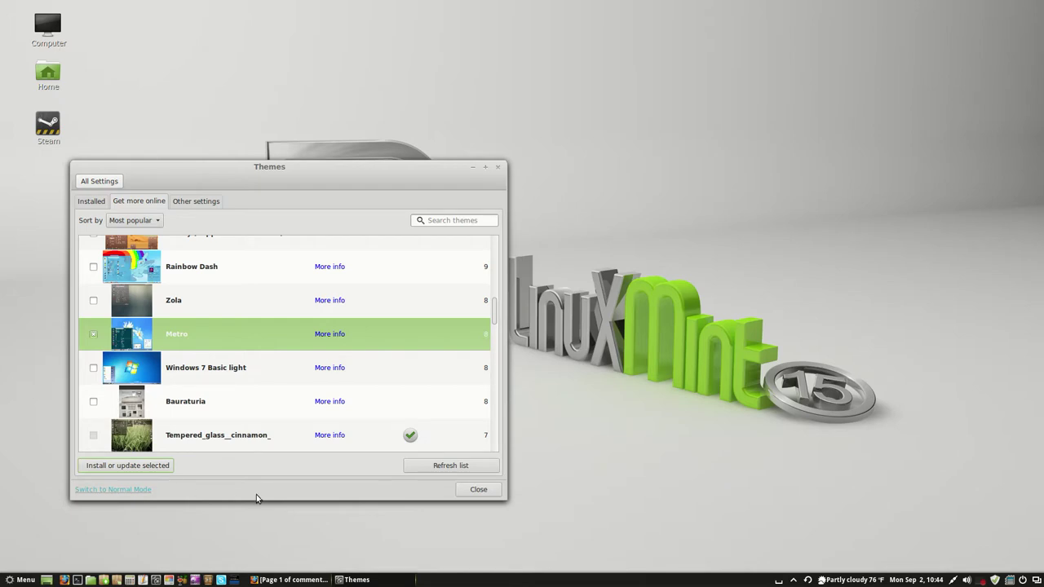
Move the Themes window to the middle of the desktop and retry installing the Metro theme
{"action": "left_click_drag", "start_coordinate": [290, 170], "coordinate": [530, 158]}
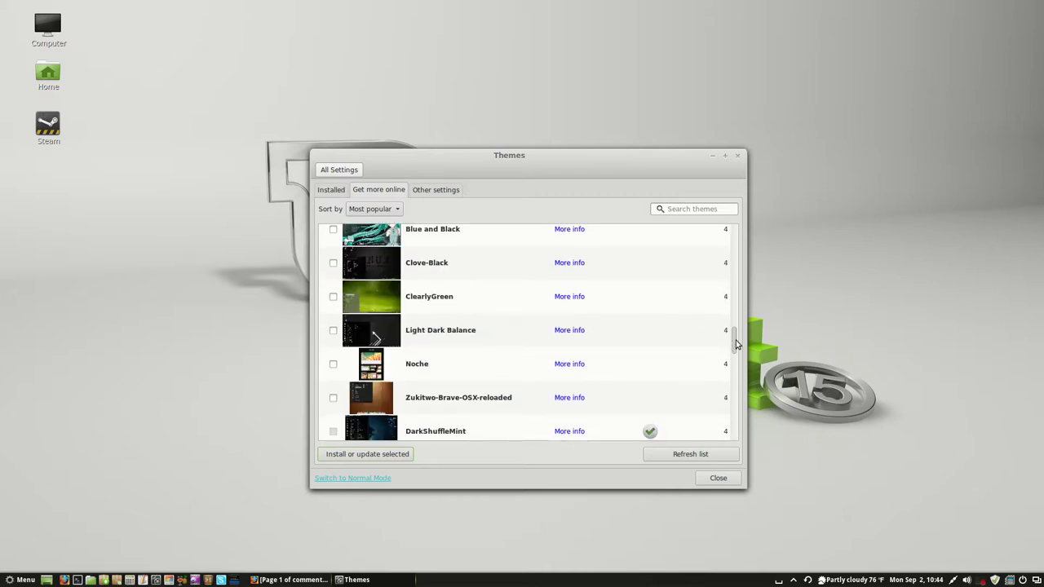
{"action": "left_click_drag", "start_coordinate": [735, 344], "coordinate": [734, 296]}
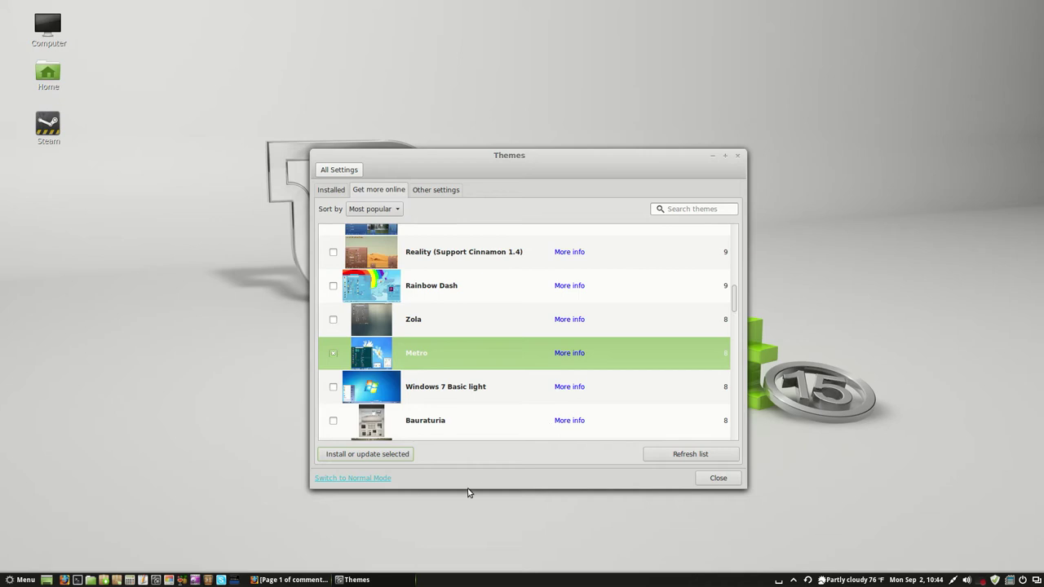
{"action": "left_click", "coordinate": [368, 455]}
{"action": "left_click", "coordinate": [332, 353]}
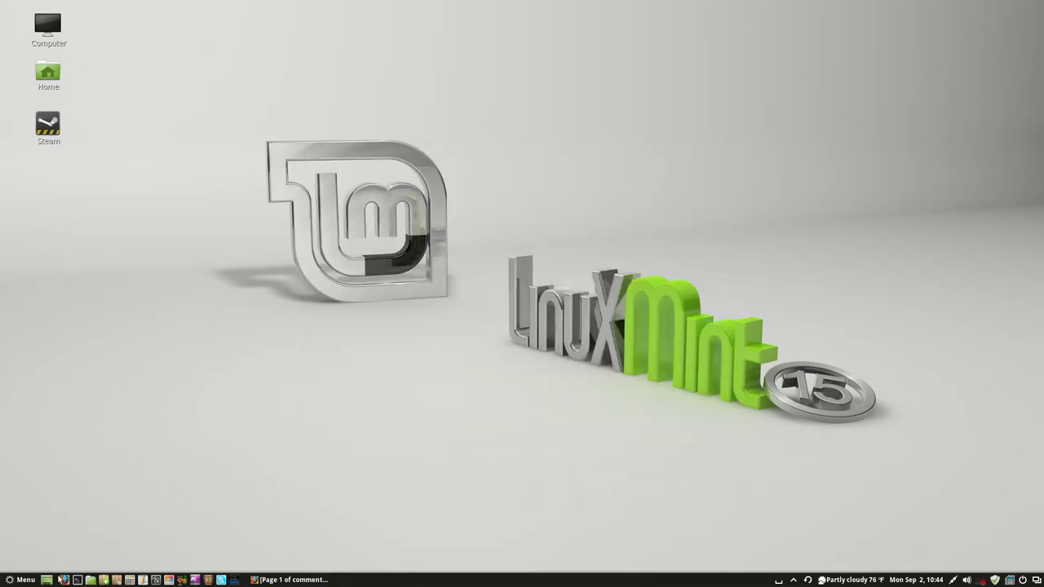
Preview the application launcher's Sound & Video and Games categories and close the launcher
{"action": "left_click", "coordinate": [26, 580]}
{"action": "mouse_move", "coordinate": [70, 507]}
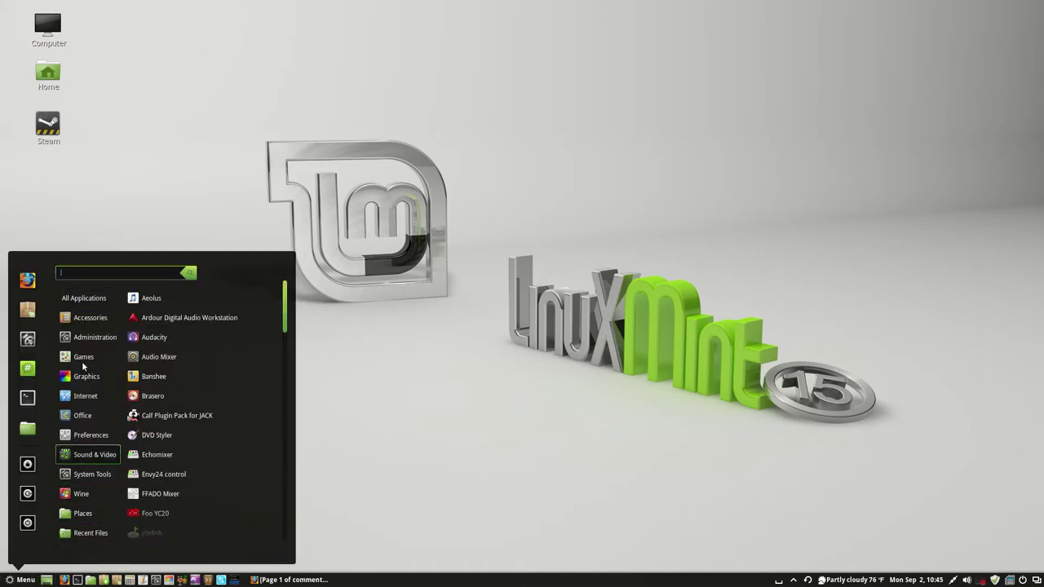
{"action": "mouse_move", "coordinate": [83, 356]}
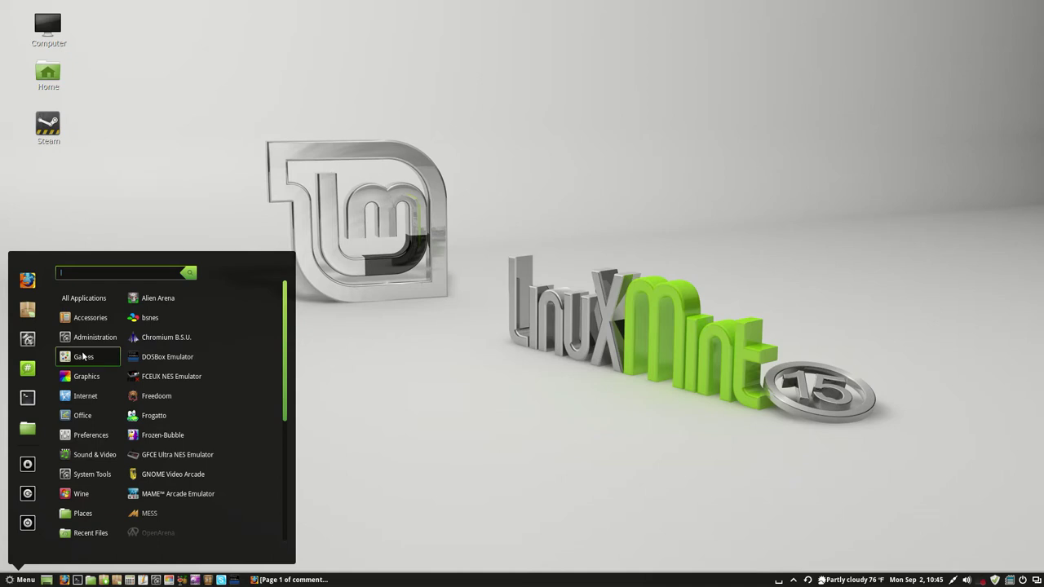
{"action": "left_click", "coordinate": [346, 336]}
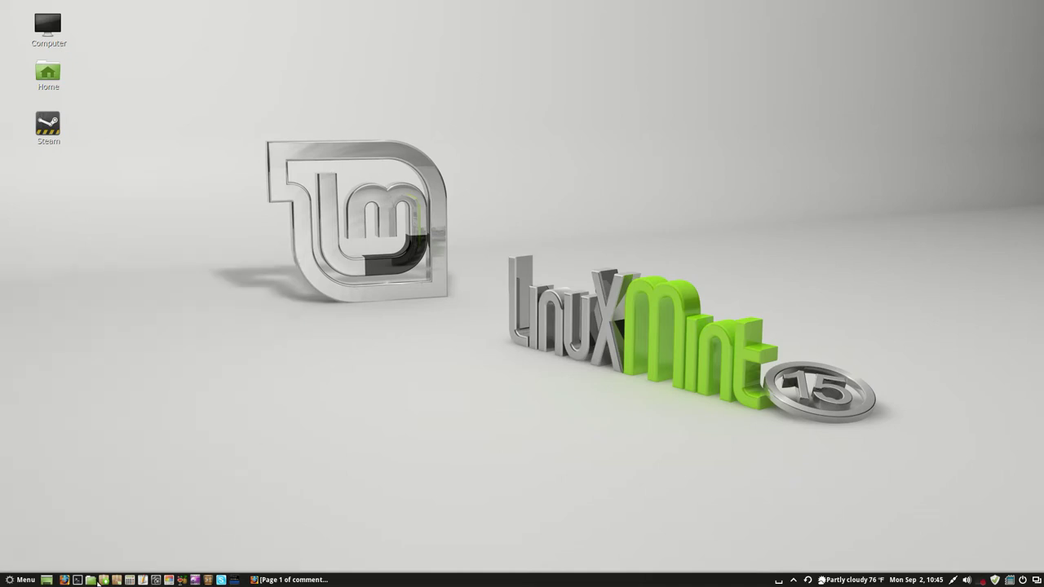
Switch to Firefox, open the YouTube account's subscriptions feed and look through the latest uploaded videos
{"action": "left_click", "coordinate": [279, 579]}
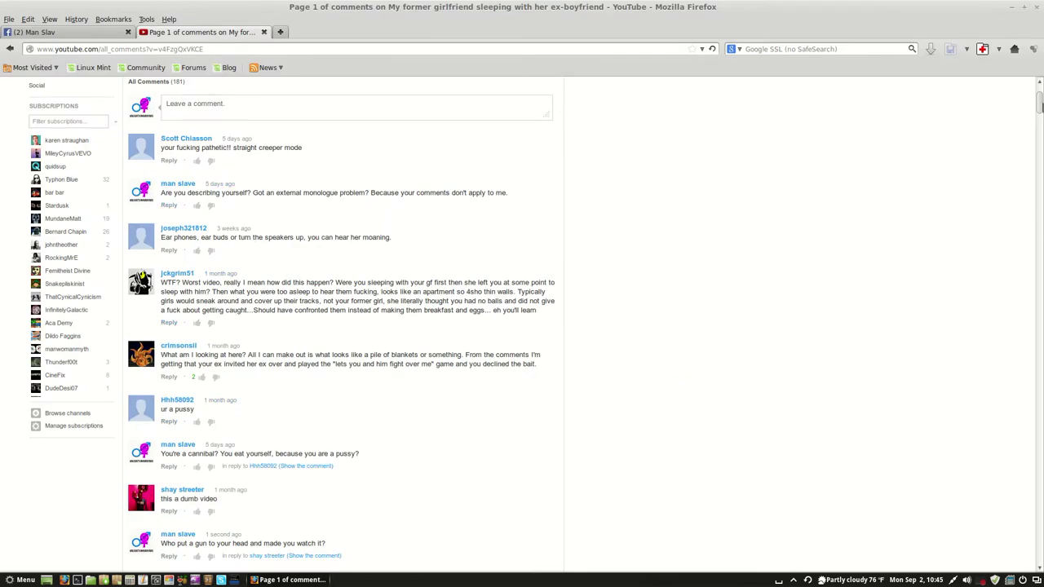
{"action": "left_click_drag", "start_coordinate": [1038, 101], "coordinate": [1032, 38]}
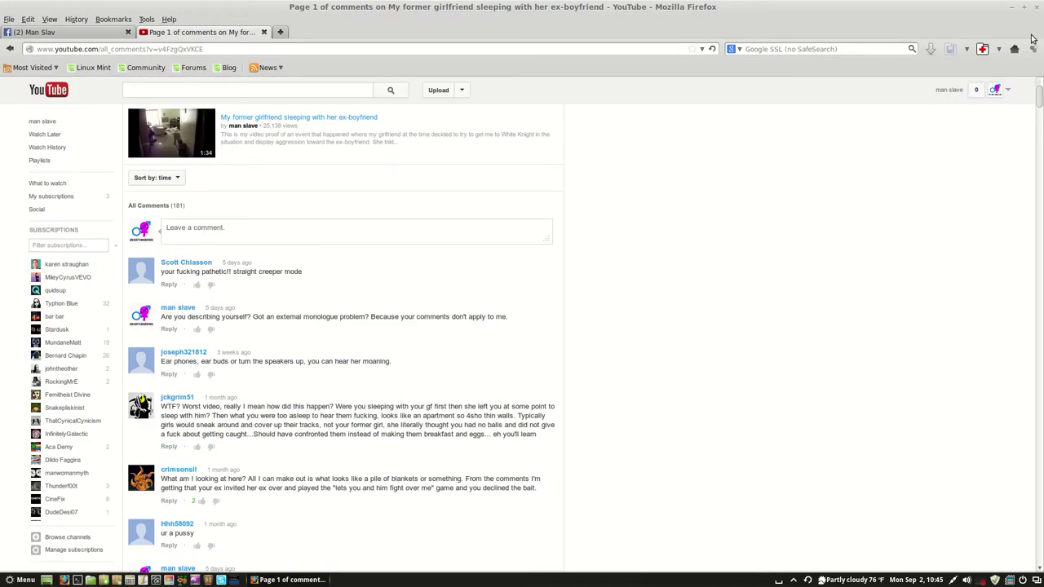
{"action": "left_click", "coordinate": [1009, 91]}
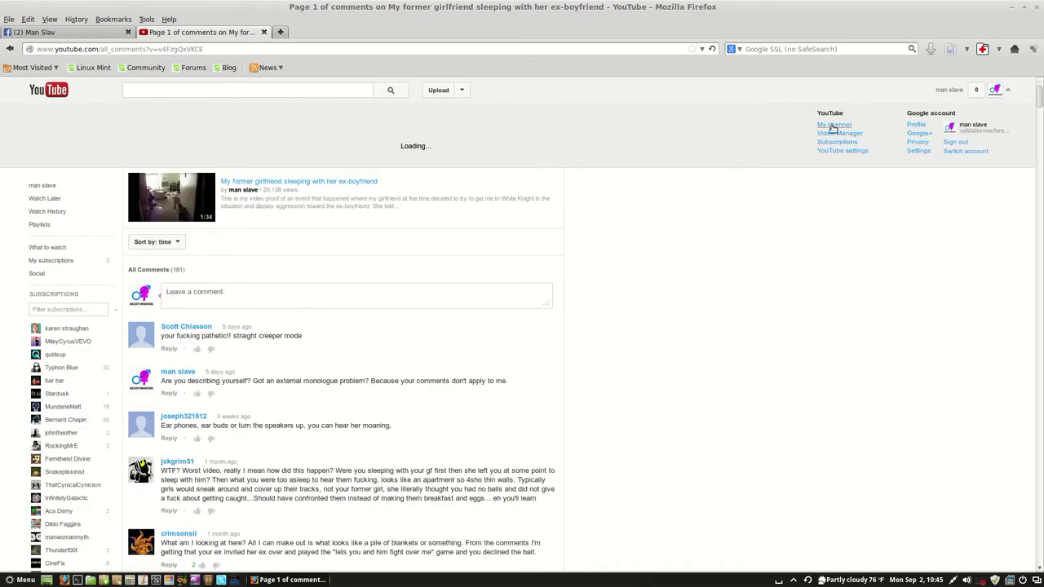
{"action": "left_click", "coordinate": [838, 142]}
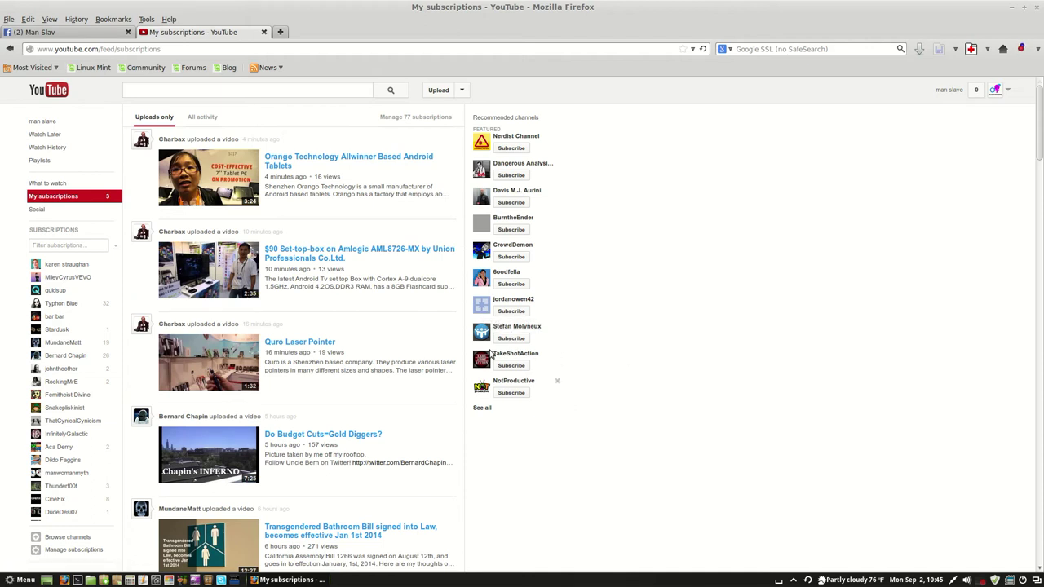
{"action": "scroll", "coordinate": [468, 342], "scroll_direction": "down", "scroll_amount": 5}
{"action": "scroll", "coordinate": [477, 348], "scroll_direction": "down", "scroll_amount": 7}
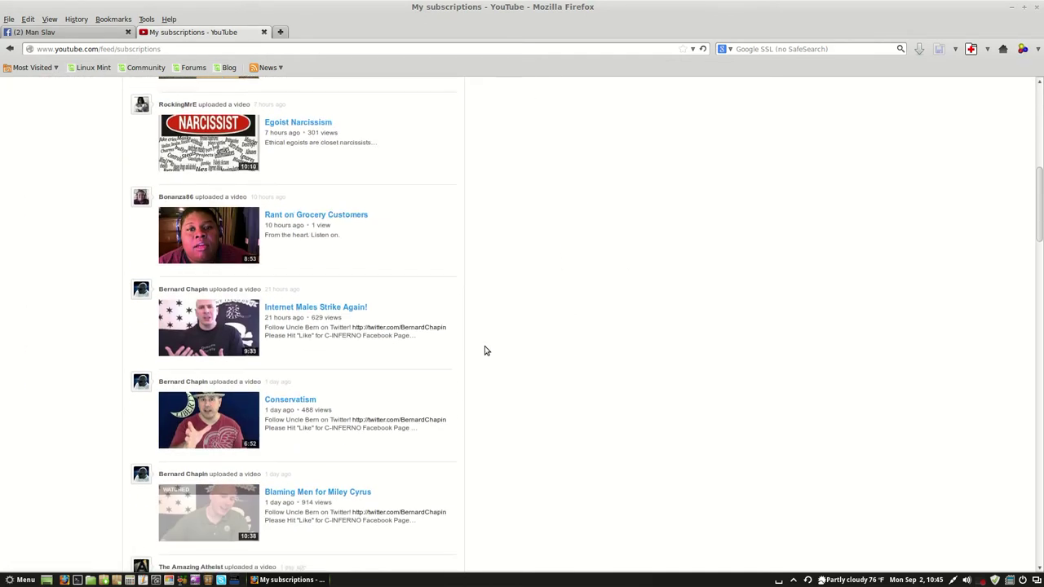
{"action": "scroll", "coordinate": [485, 349], "scroll_direction": "up", "scroll_amount": 12}
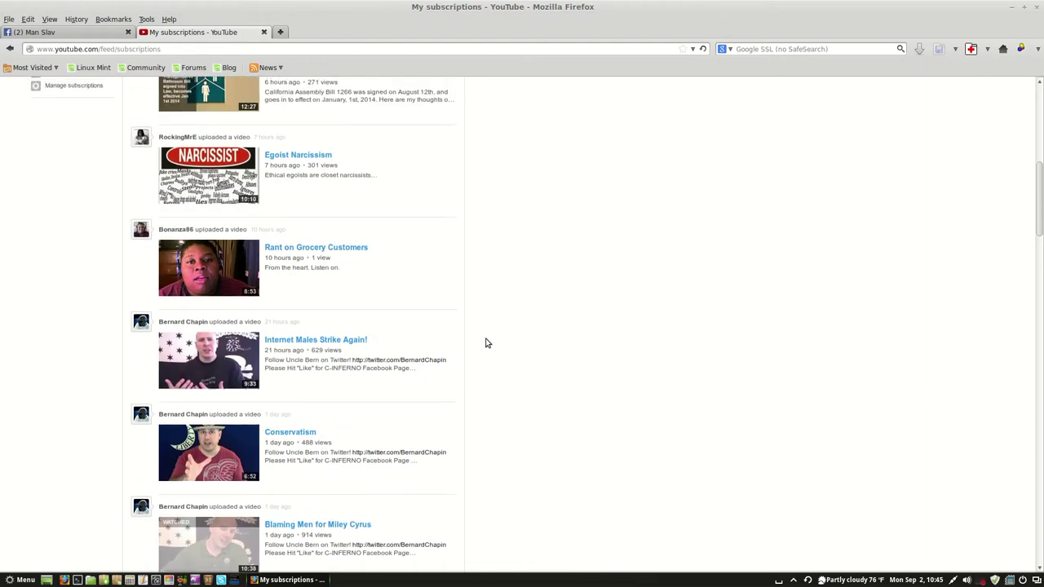
{"action": "scroll", "coordinate": [484, 343], "scroll_direction": "up", "scroll_amount": 1}
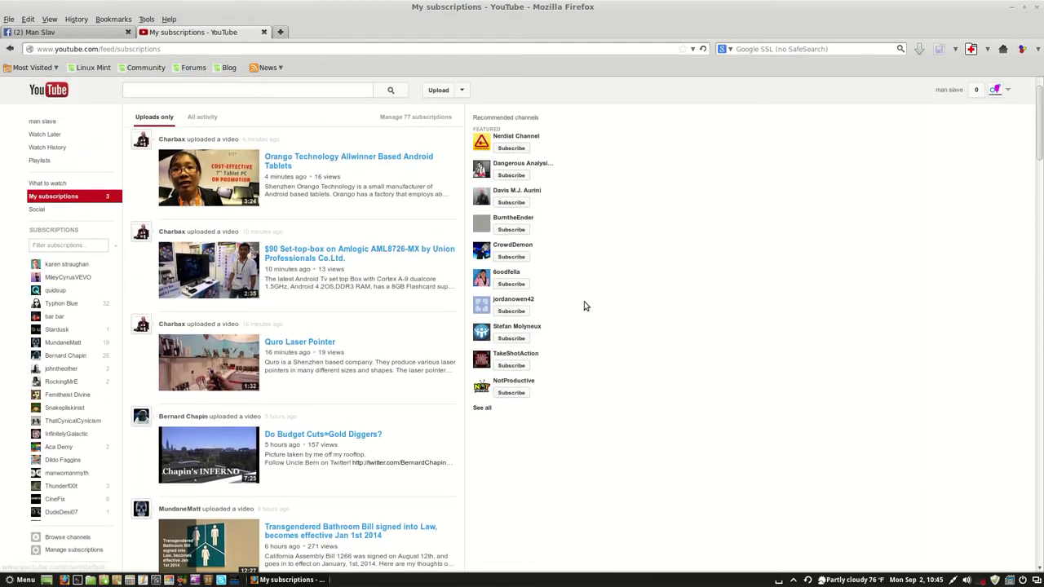
Play the recent upload Gynocentric Delusion from the account's own YouTube channel and skip ahead to about 18:38
{"action": "left_click", "coordinate": [994, 90]}
{"action": "left_click", "coordinate": [833, 124]}
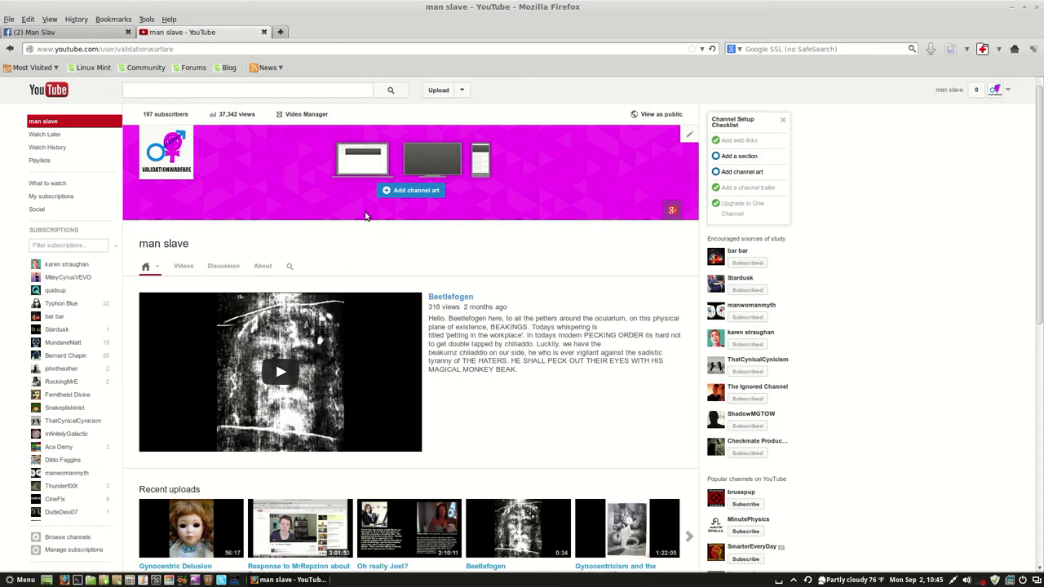
{"action": "scroll", "coordinate": [390, 234], "scroll_direction": "down", "scroll_amount": 4}
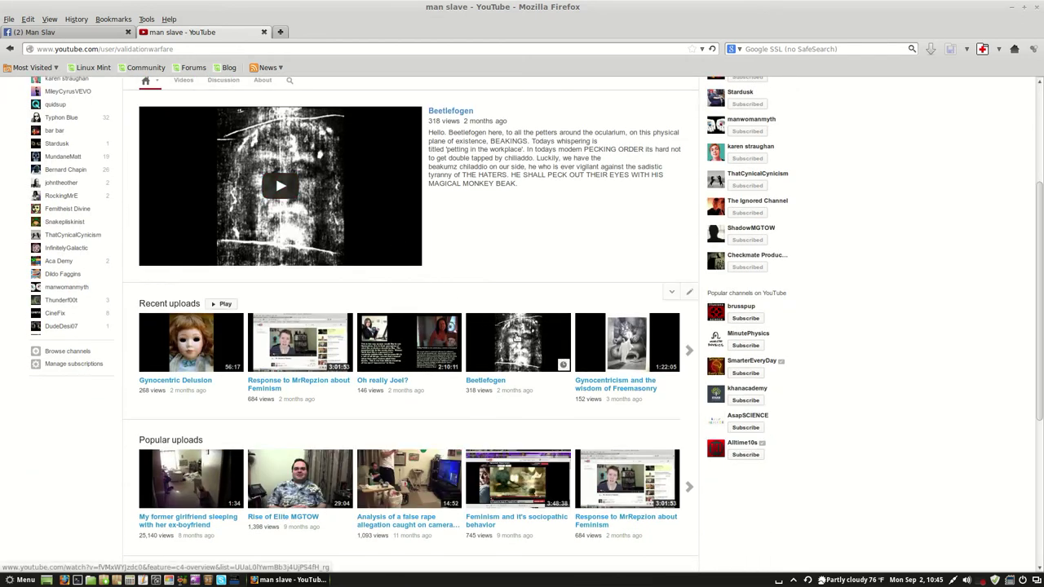
{"action": "scroll", "coordinate": [385, 238], "scroll_direction": "up", "scroll_amount": 2}
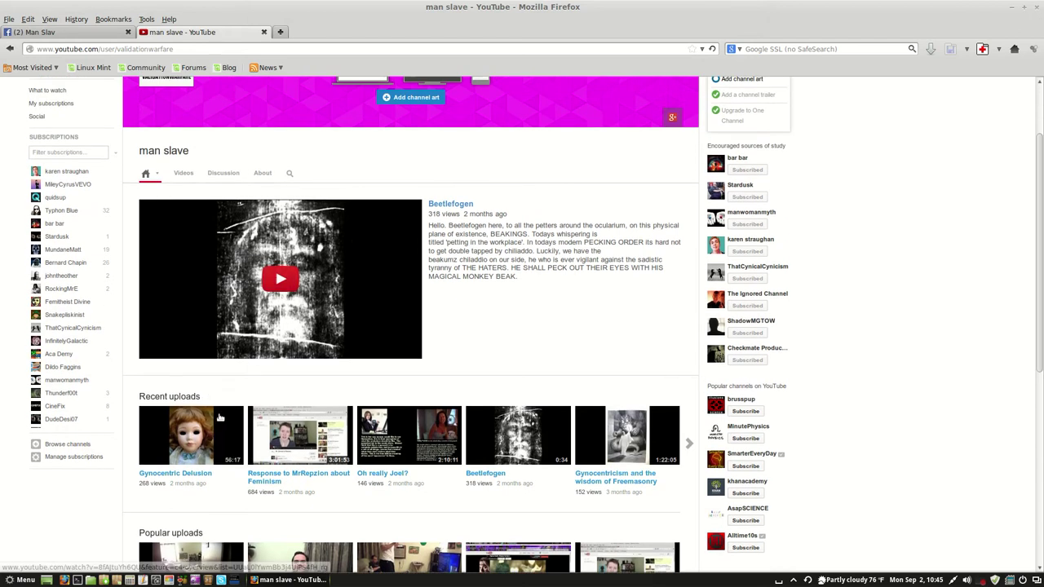
{"action": "left_click", "coordinate": [197, 473]}
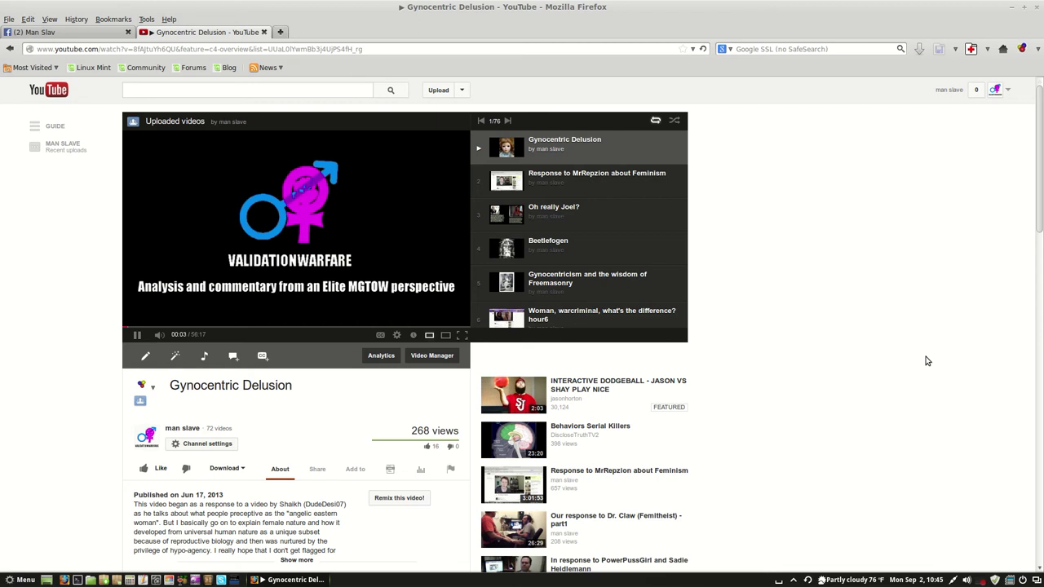
{"action": "left_click", "coordinate": [239, 326]}
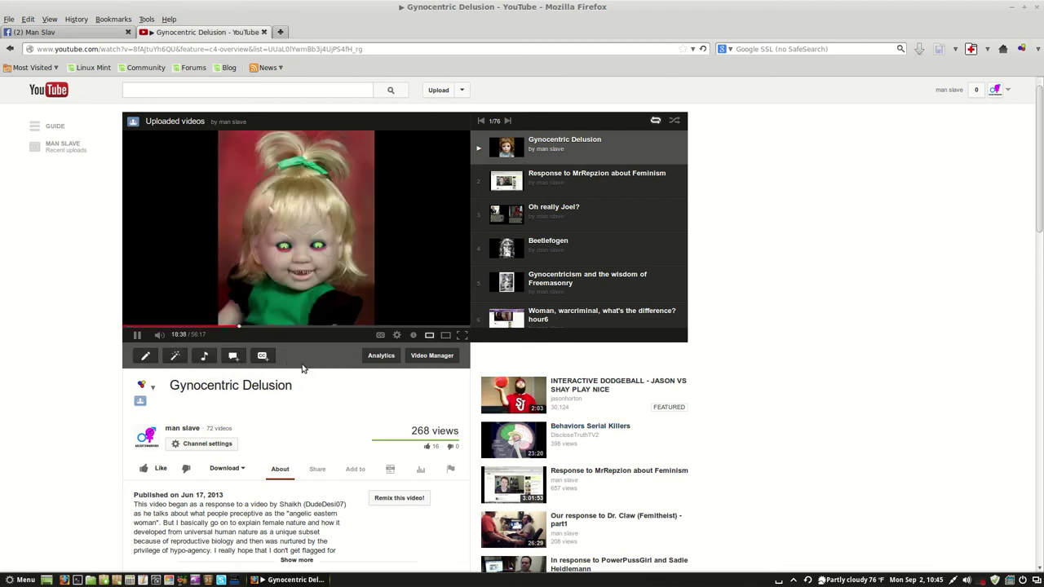